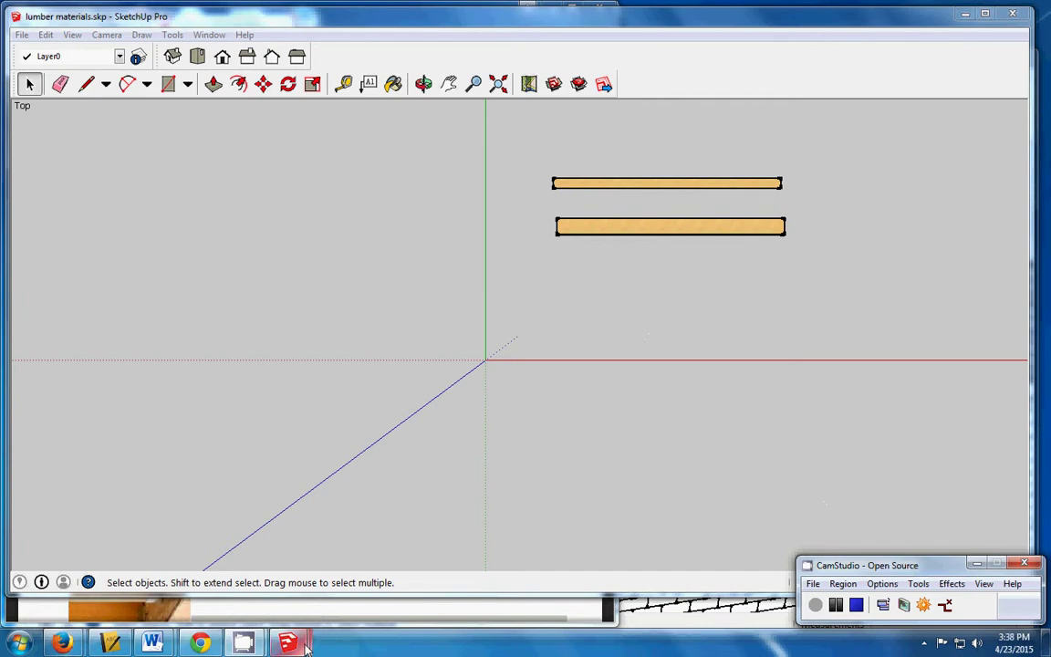
# Step: Bring up floor joist platform.skp and examine the joists and sill plate along the block wall
pyautogui.moveTo(306, 645)
pyautogui.click(393, 557)
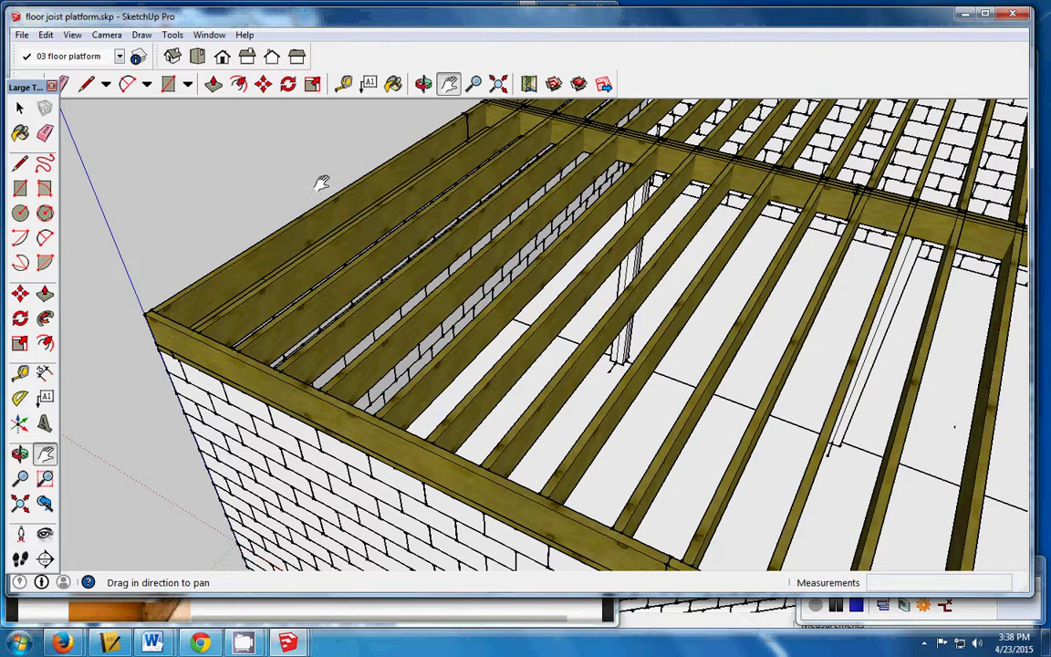
pyautogui.click(424, 84)
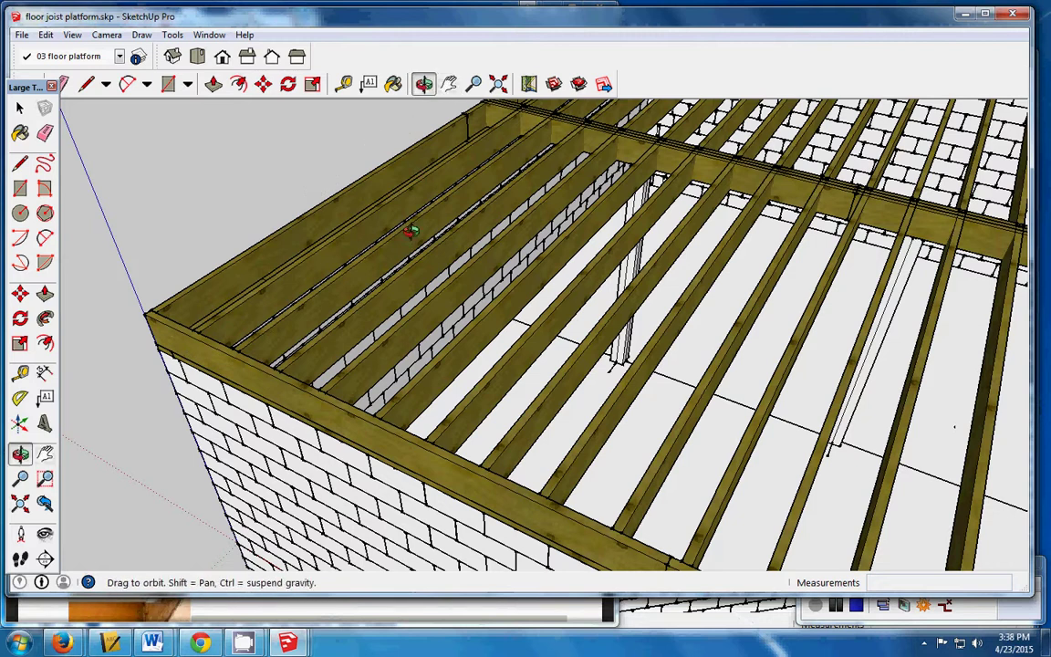
pyautogui.moveTo(410, 227); pyautogui.dragTo(436, 310)
pyautogui.scroll(10, 317, 278)
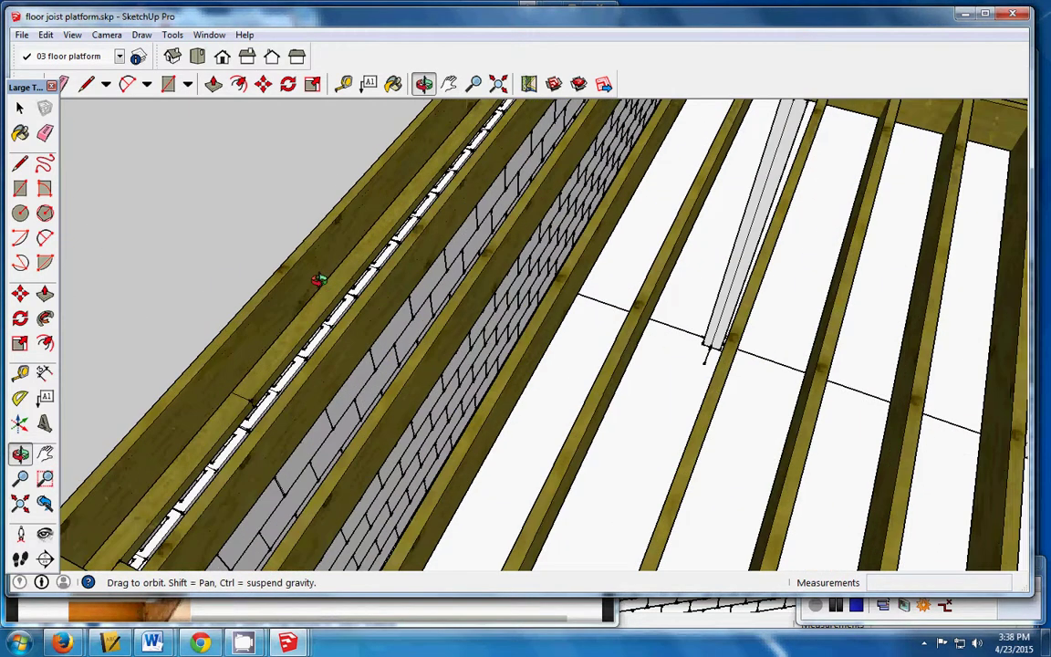
pyautogui.scroll(3, 318, 279)
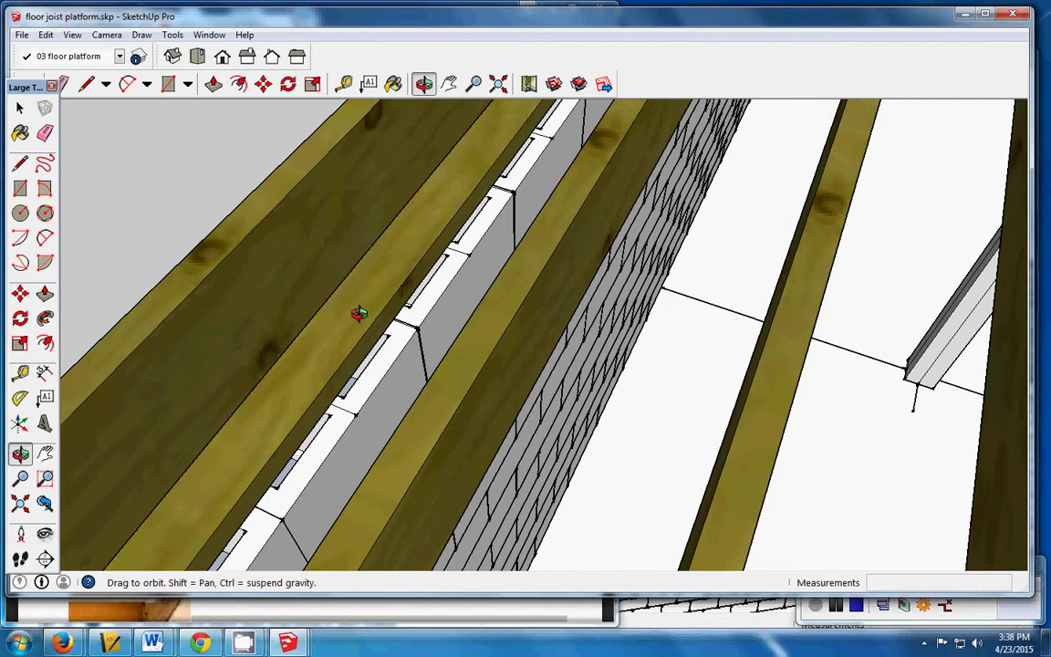
pyautogui.scroll(-6, 359, 313)
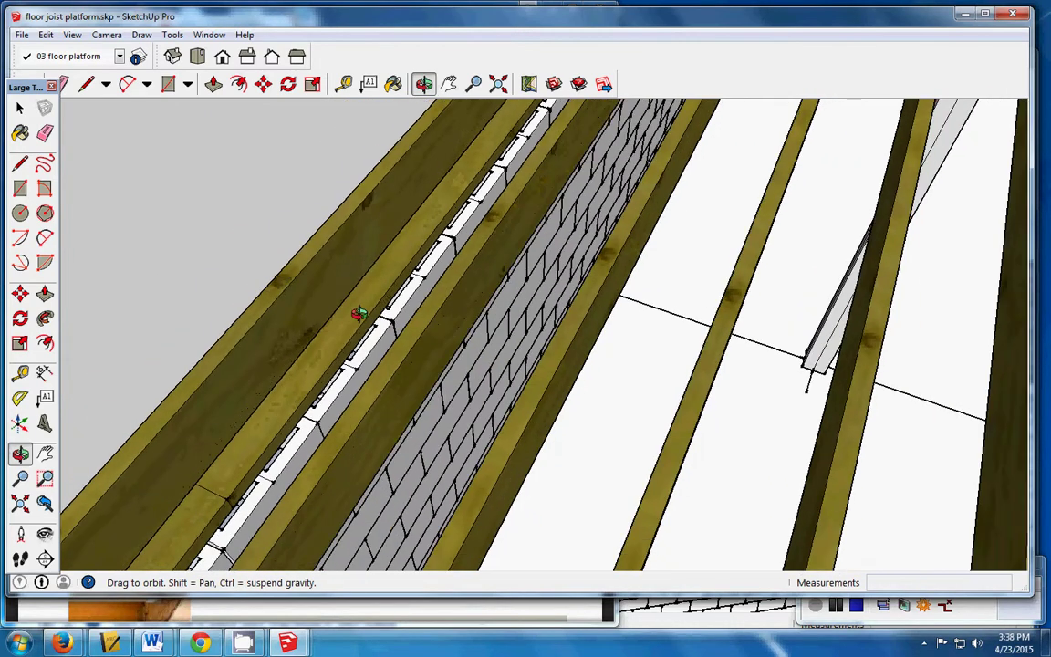
pyautogui.scroll(-2, 370, 310)
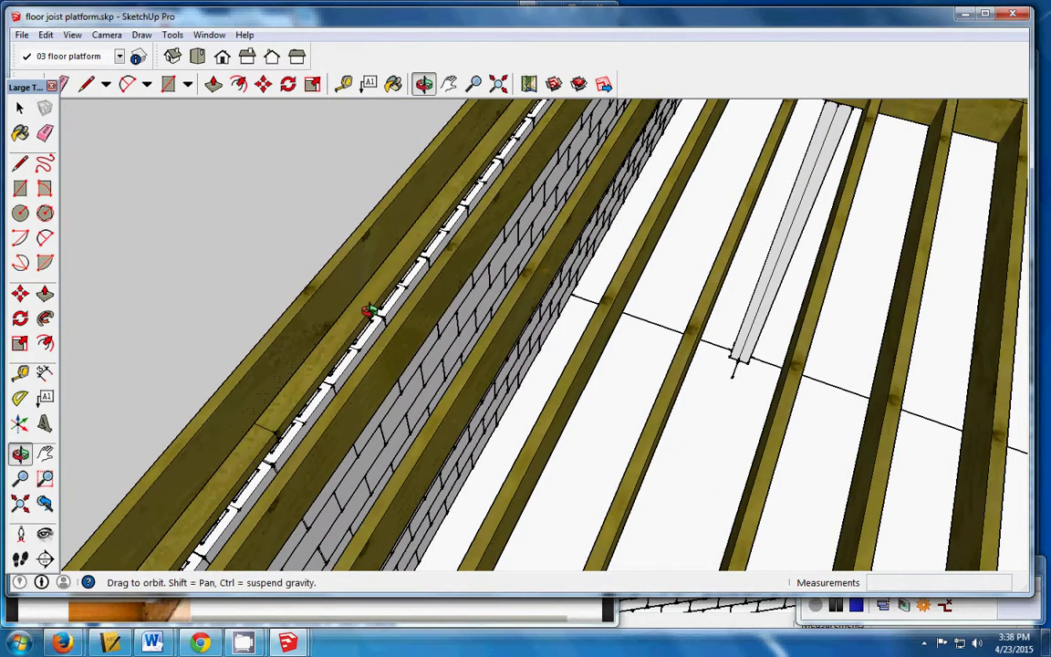
pyautogui.click(425, 85)
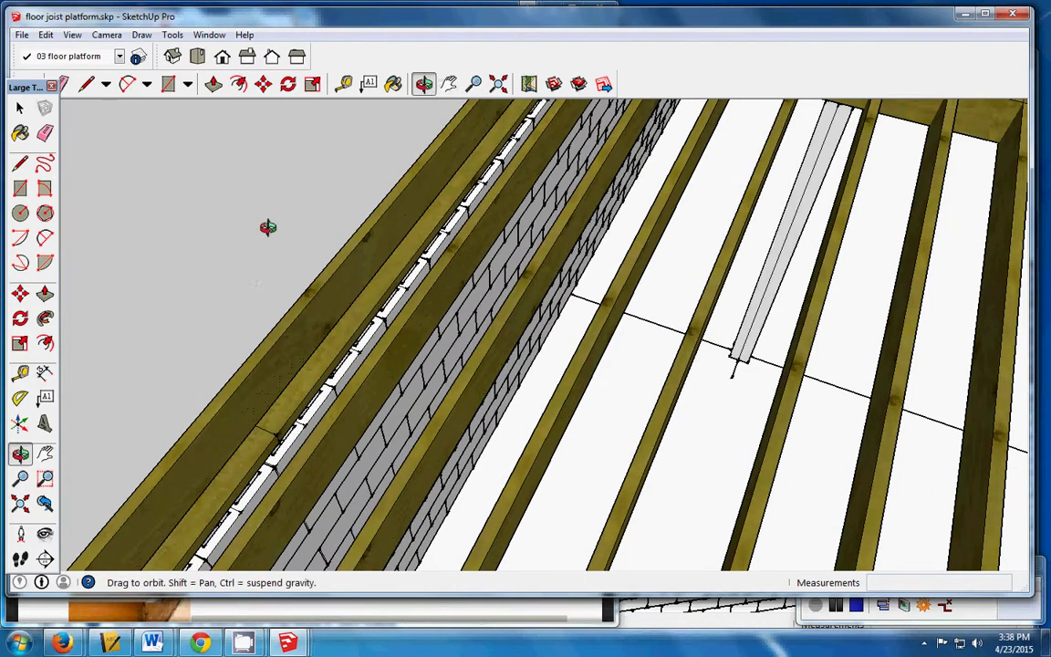
# Step: Examine how the floor joists meet the header joist on the foundation wall and the three-board center beam
pyautogui.moveTo(264, 227); pyautogui.dragTo(295, 329)
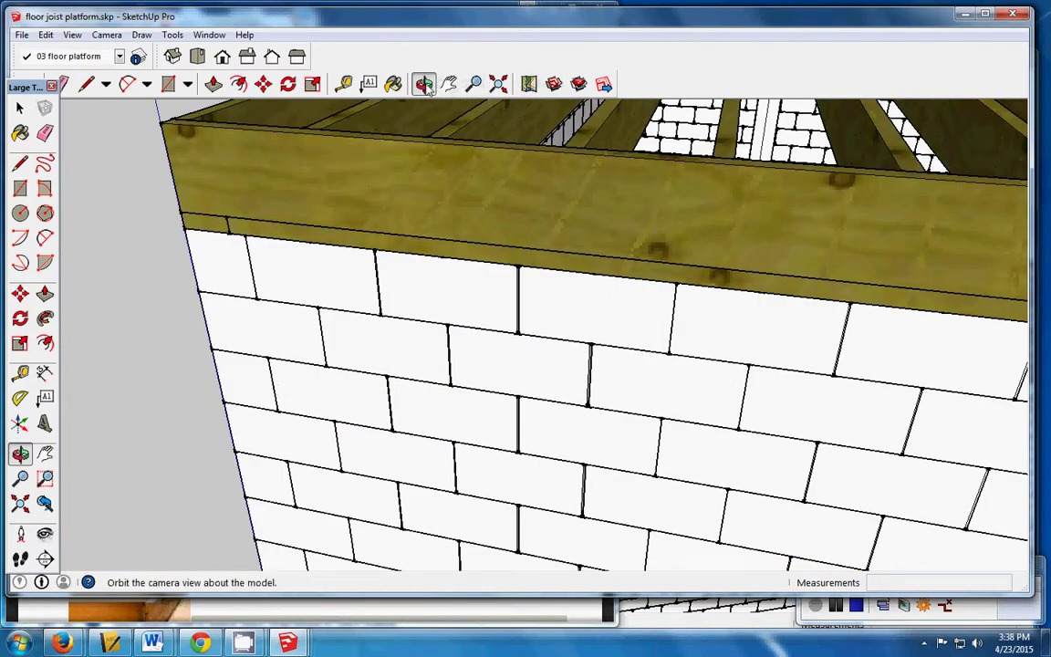
pyautogui.moveTo(369, 174); pyautogui.dragTo(469, 298)
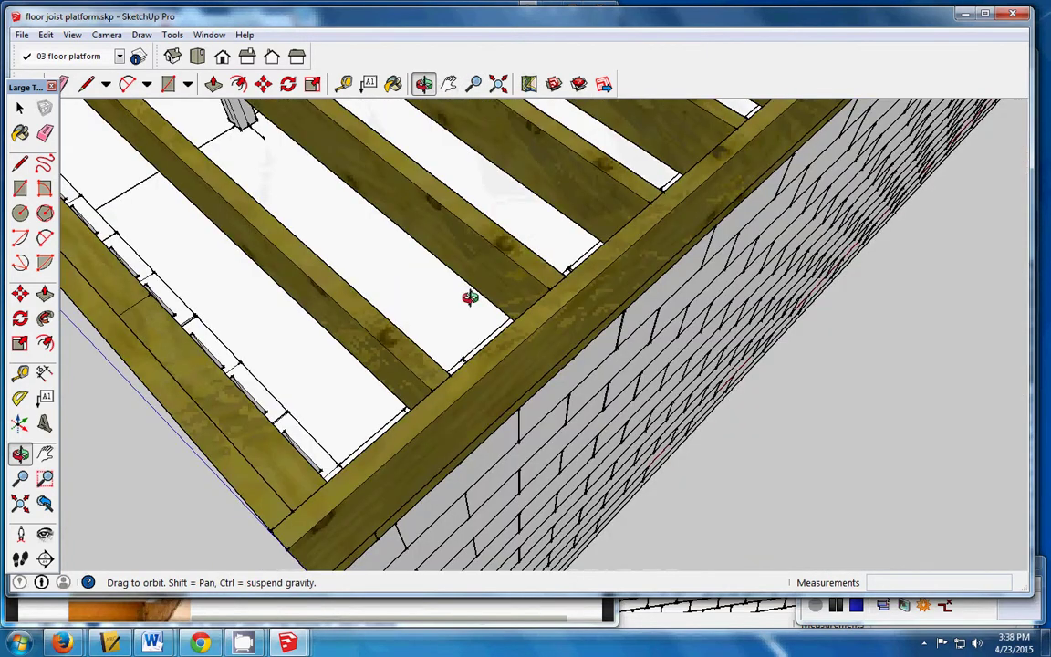
pyautogui.moveTo(532, 342); pyautogui.dragTo(587, 342)
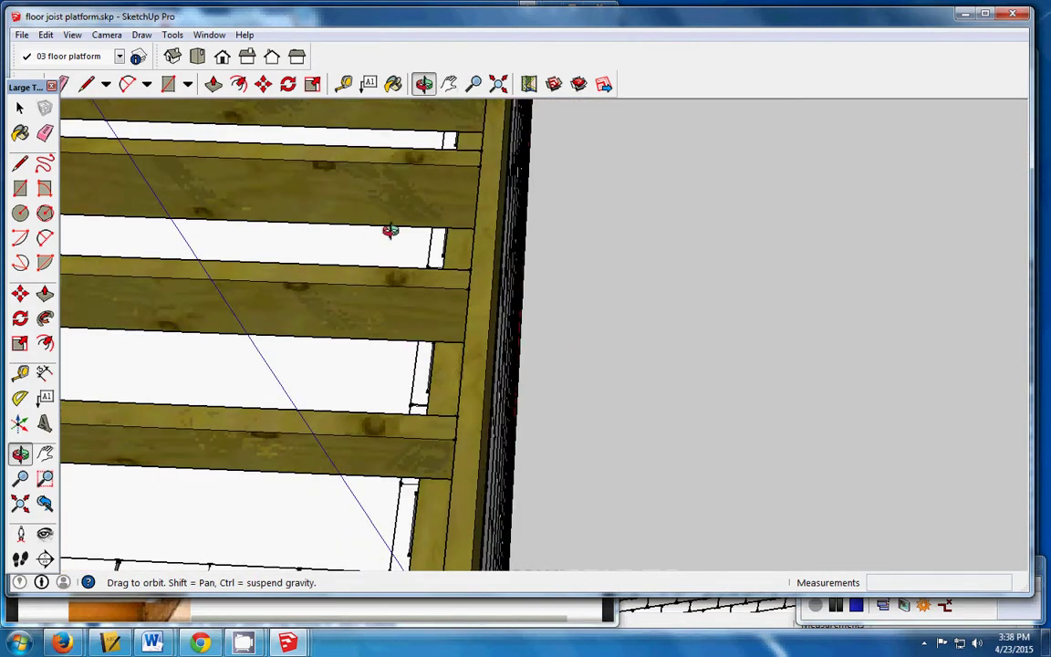
pyautogui.click(449, 85)
pyautogui.moveTo(459, 194); pyautogui.dragTo(857, 235)
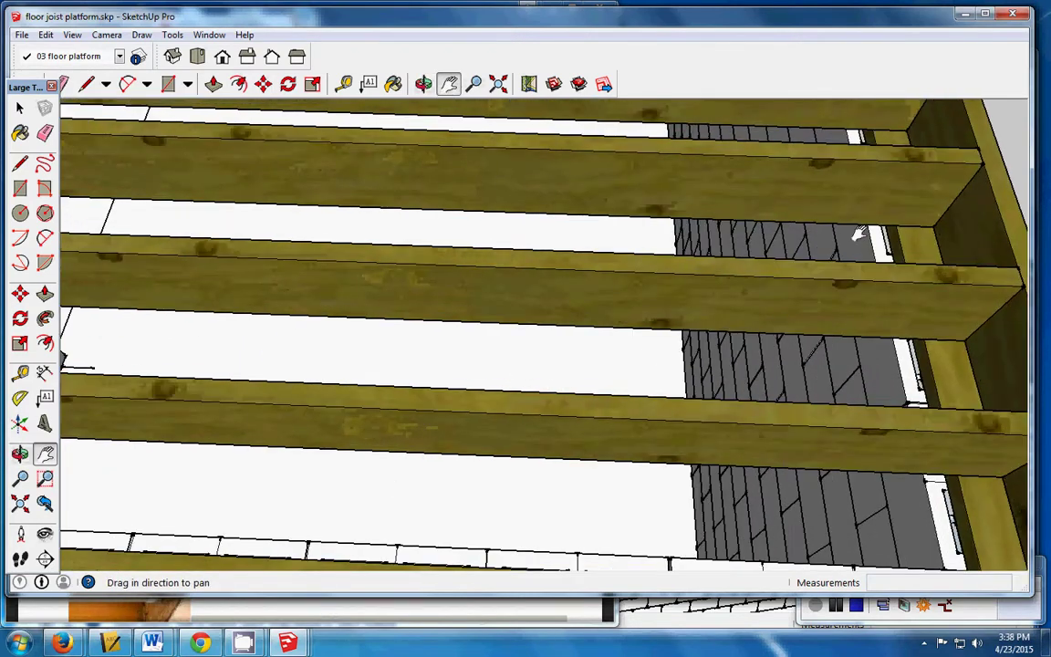
pyautogui.moveTo(297, 276); pyautogui.dragTo(716, 317)
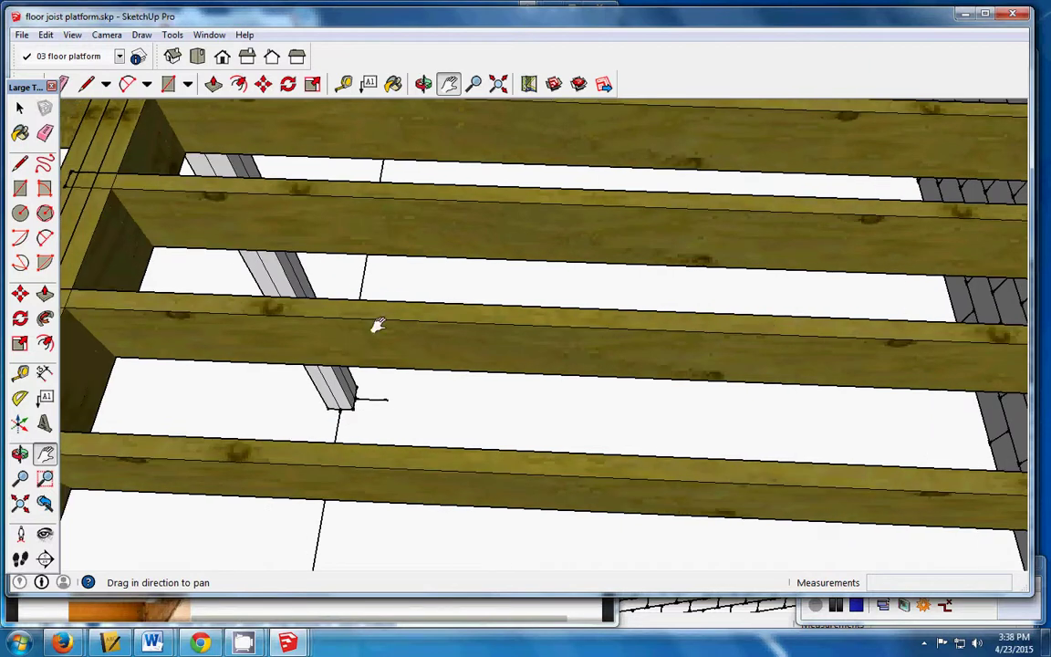
pyautogui.moveTo(378, 326); pyautogui.dragTo(617, 331)
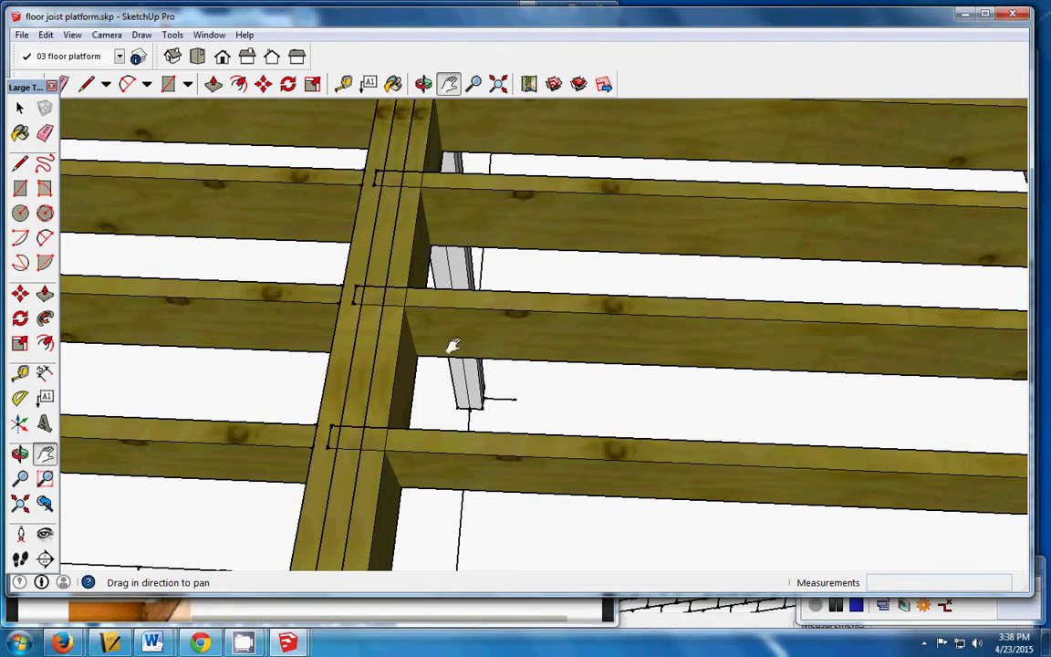
pyautogui.scroll(-3, 451, 347)
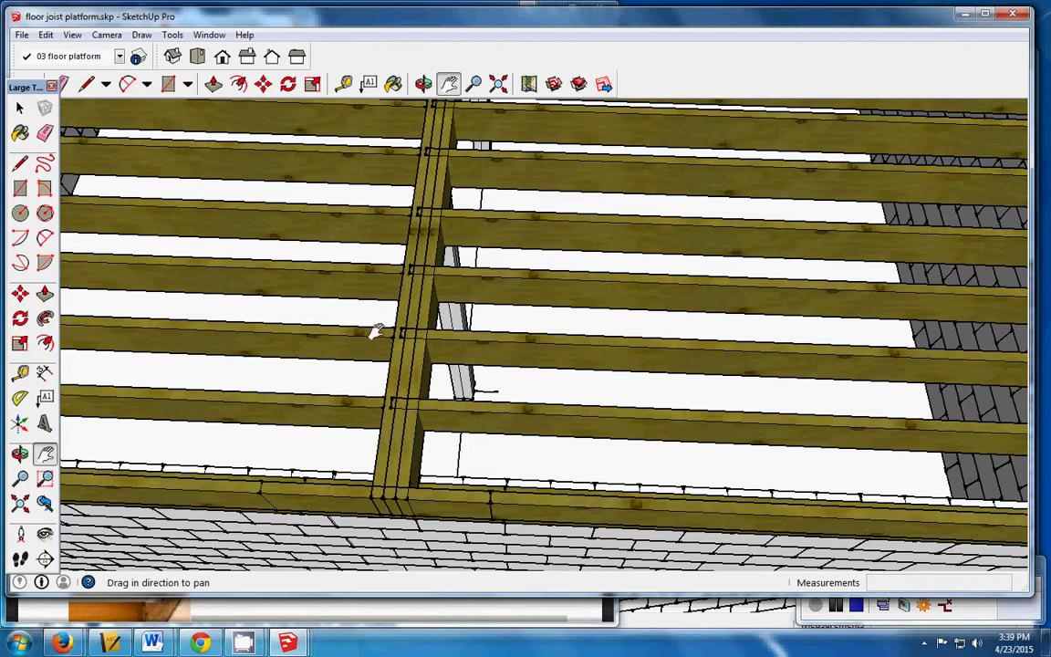
# Step: Switch to Platform-framing-[Spring-2015].pdf in Chrome and review the framing instructions and the lumber sizes for sill plate, joists and center beam
pyautogui.click(200, 644)
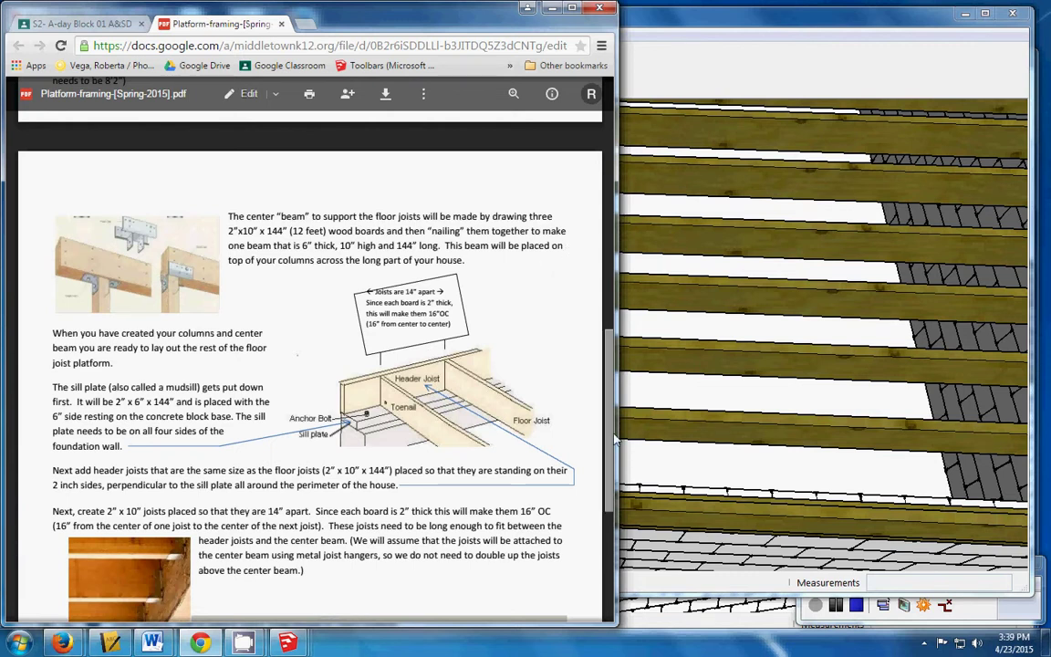
pyautogui.scroll(-3, 601, 438)
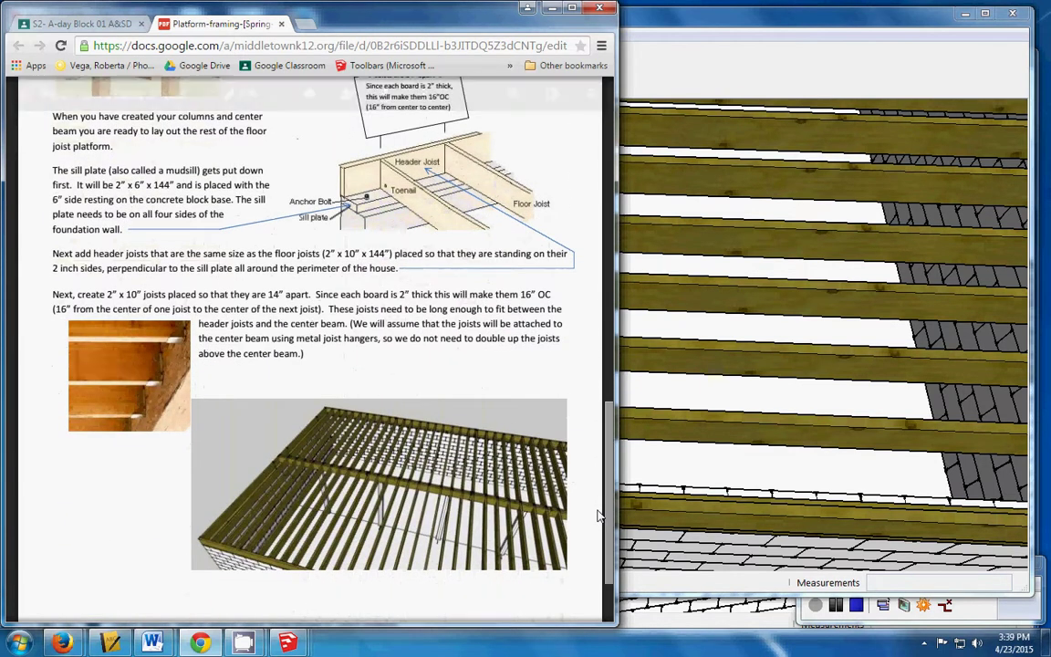
pyautogui.scroll(5, 593, 428)
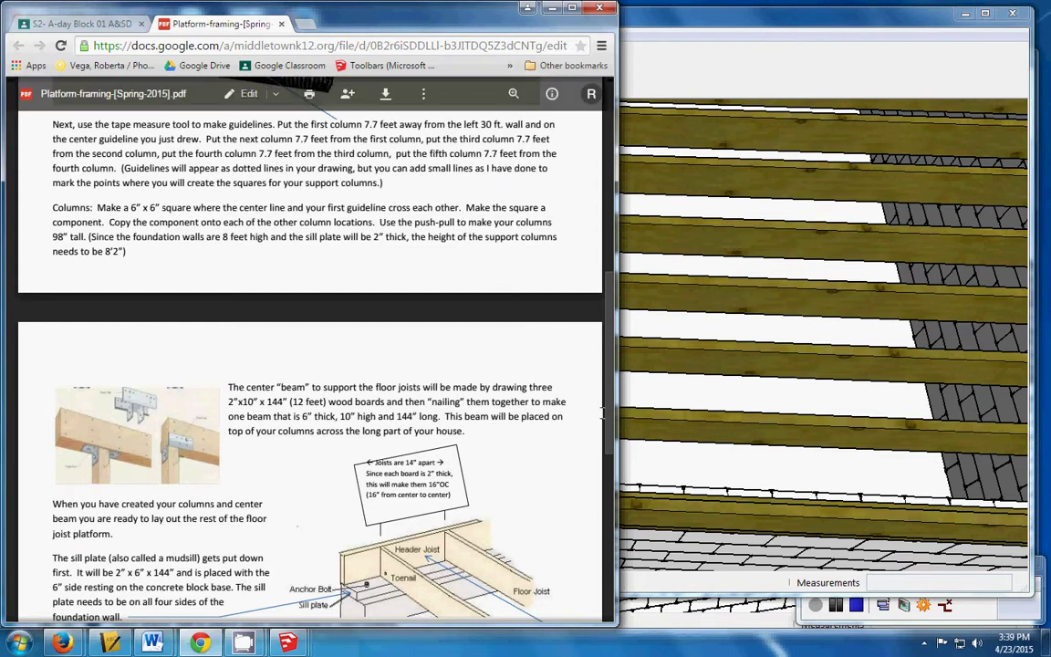
pyautogui.moveTo(607, 372); pyautogui.dragTo(590, 231)
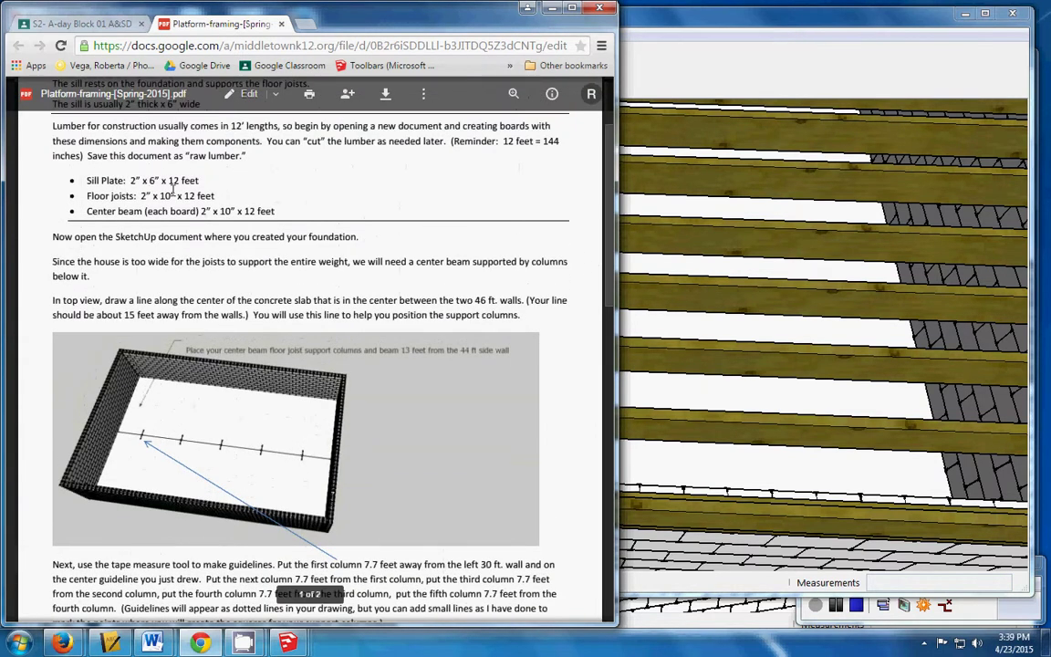
# Step: Return to SketchUp, bring up lumber materials.skp and copy the narrower of the two boards to the clipboard
pyautogui.doubleClick(662, 23)
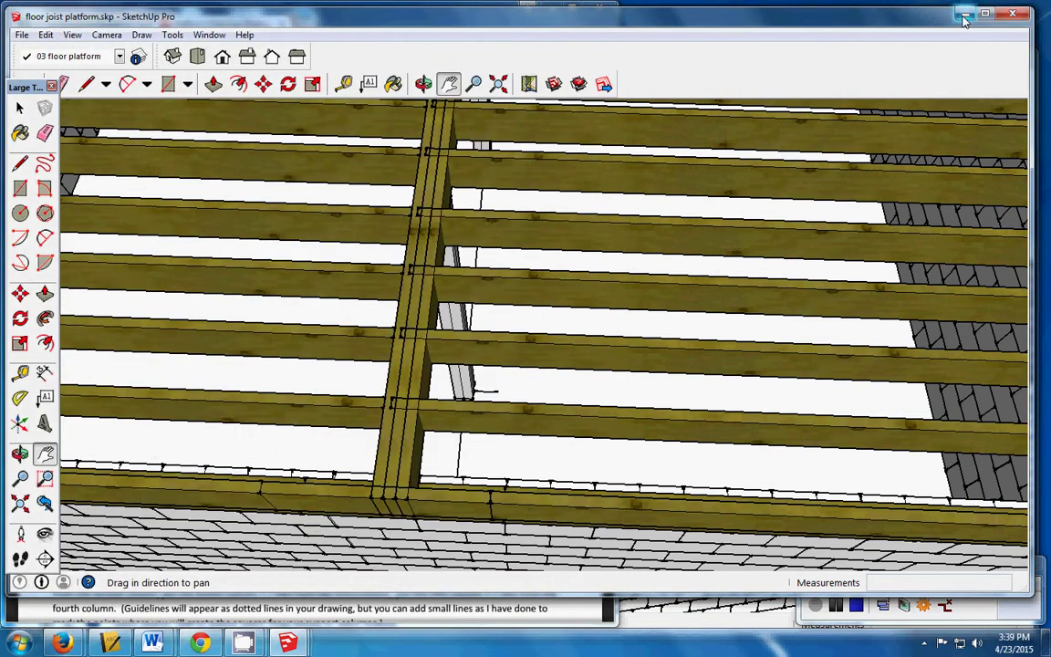
pyautogui.doubleClick(866, 19)
pyautogui.click(640, 222)
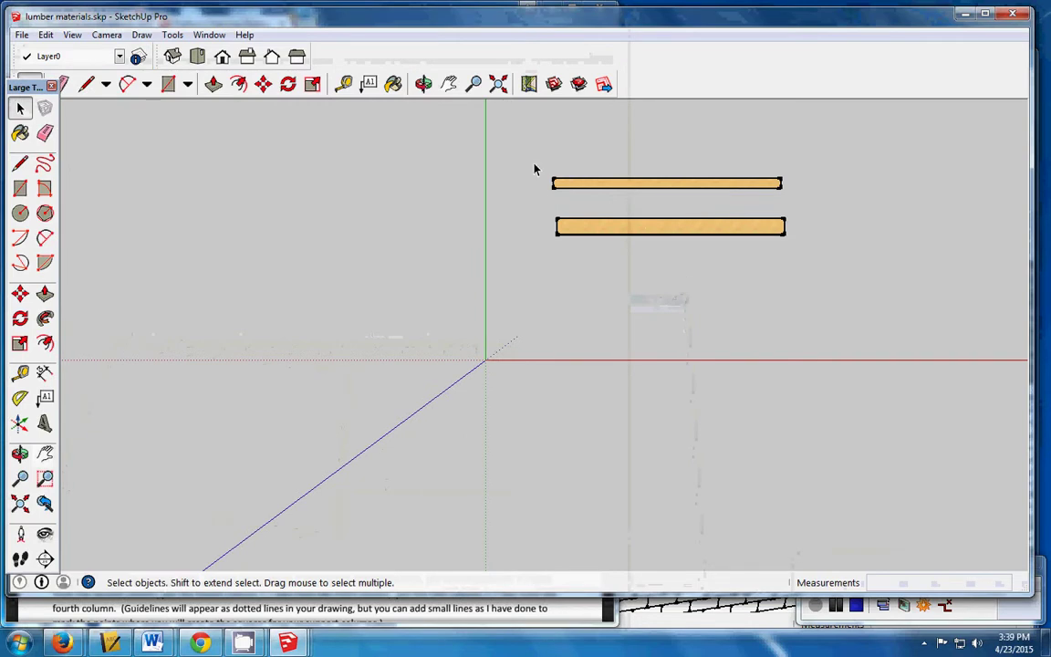
pyautogui.moveTo(533, 161); pyautogui.dragTo(838, 211)
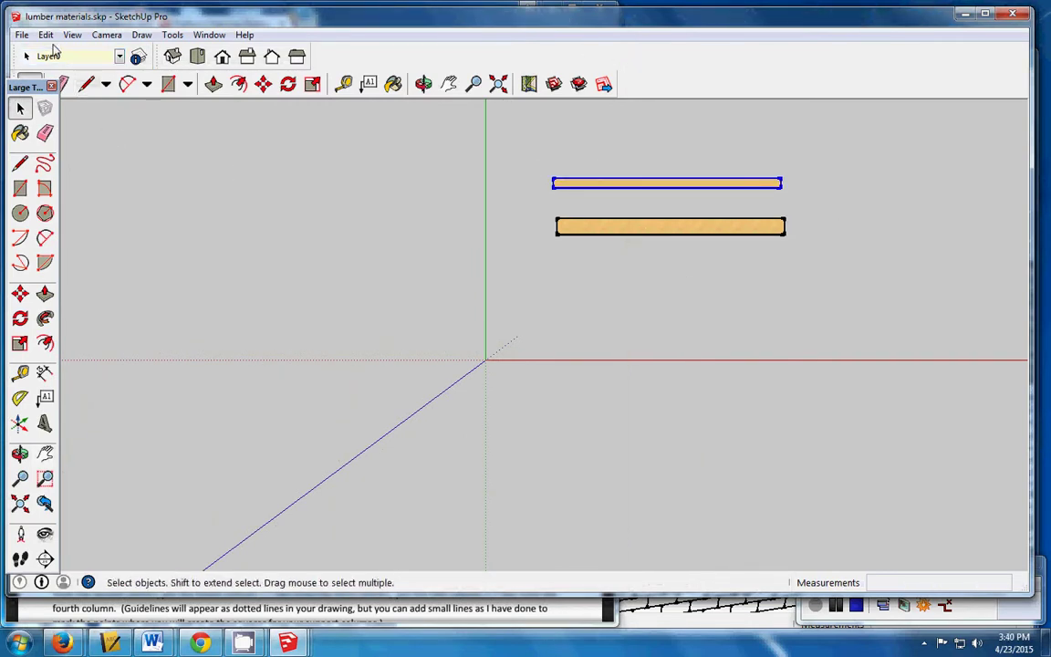
pyautogui.click(47, 35)
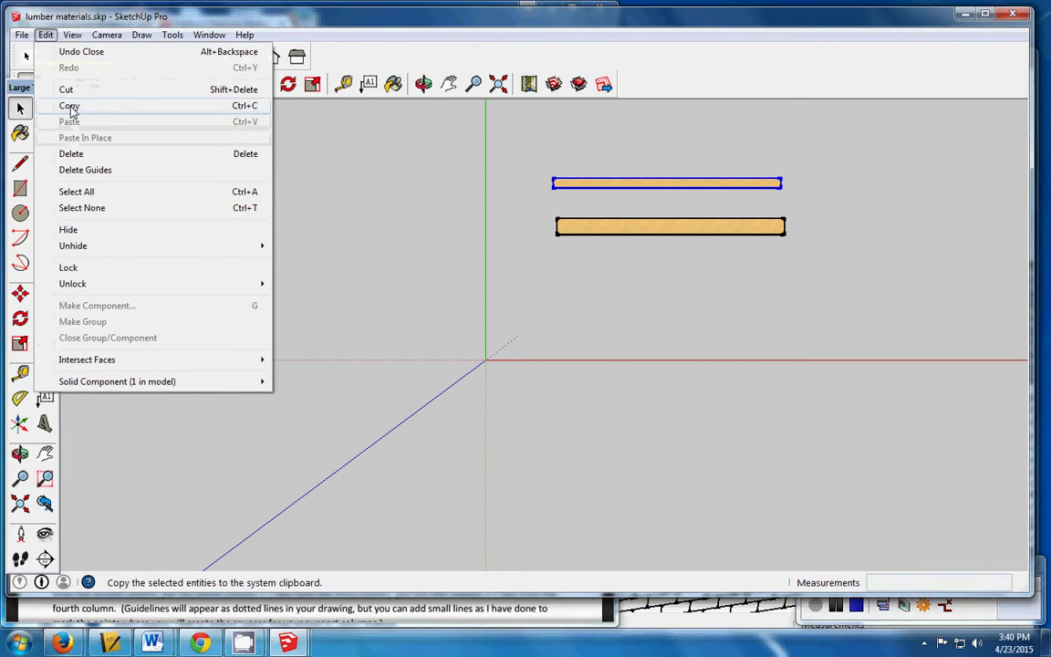
pyautogui.click(70, 107)
# Step: Switch to foundation 04222015.skp and paste the copied board on top of the front block wall near its corner
pyautogui.moveTo(288, 642)
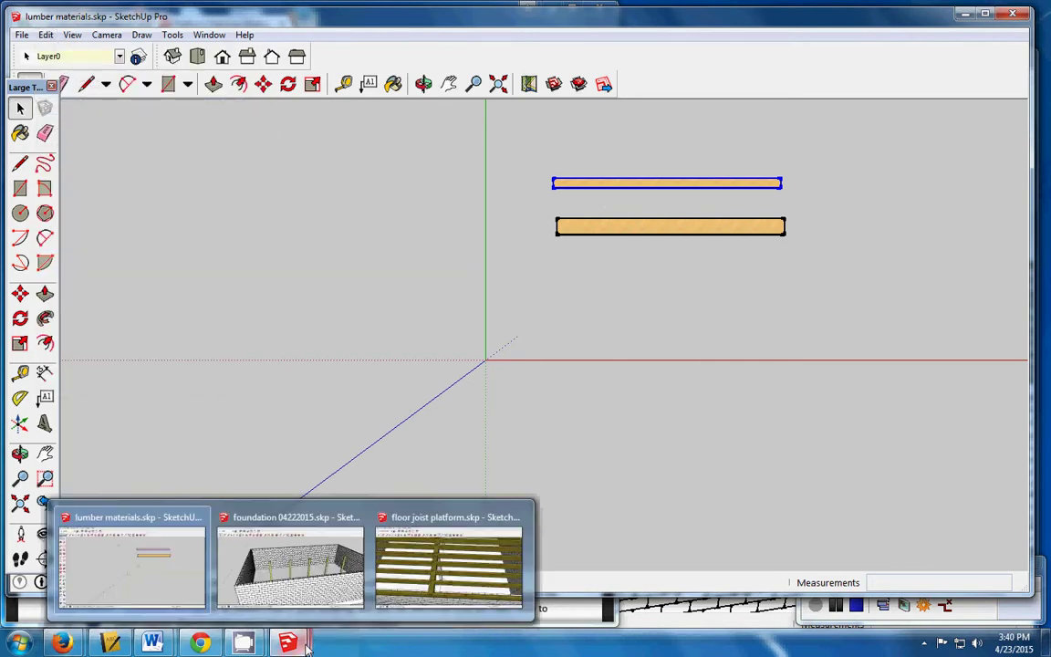
pyautogui.click(308, 589)
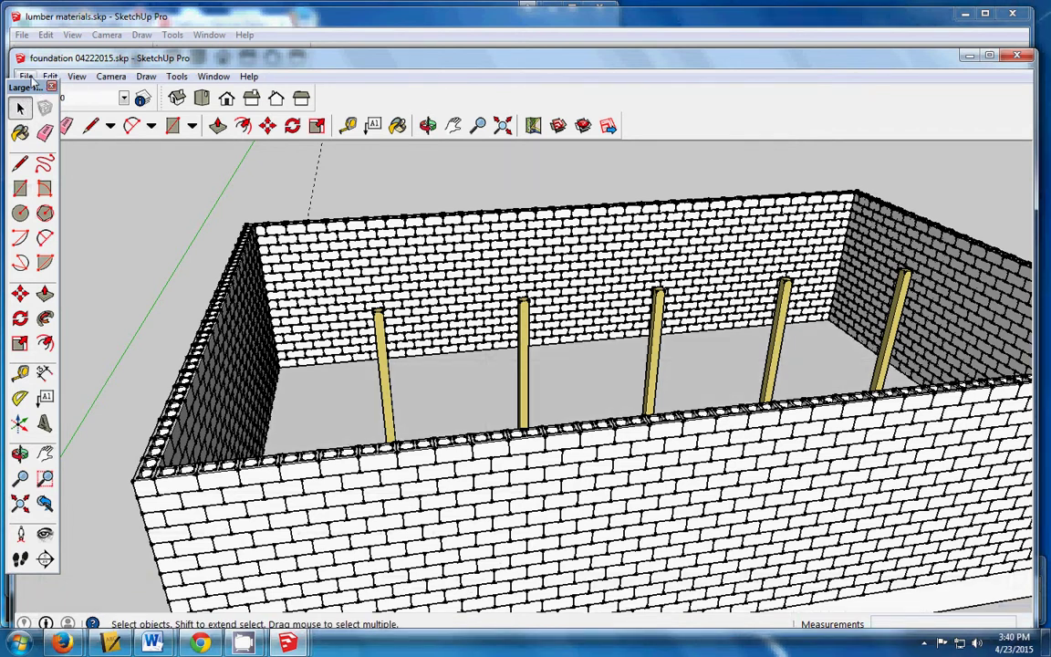
pyautogui.click(49, 77)
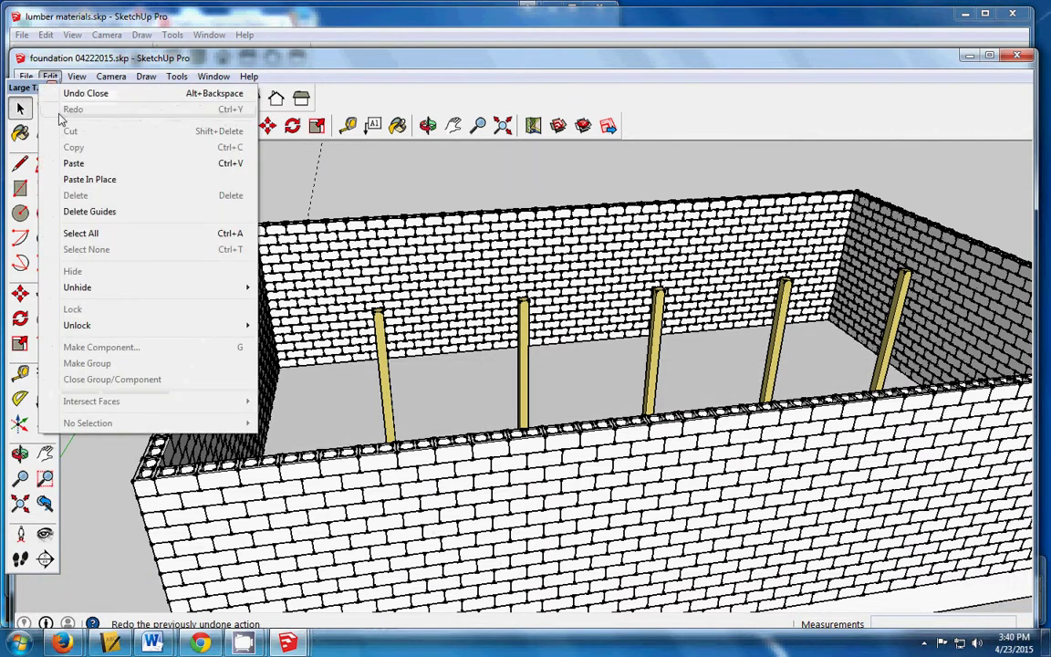
pyautogui.click(73, 165)
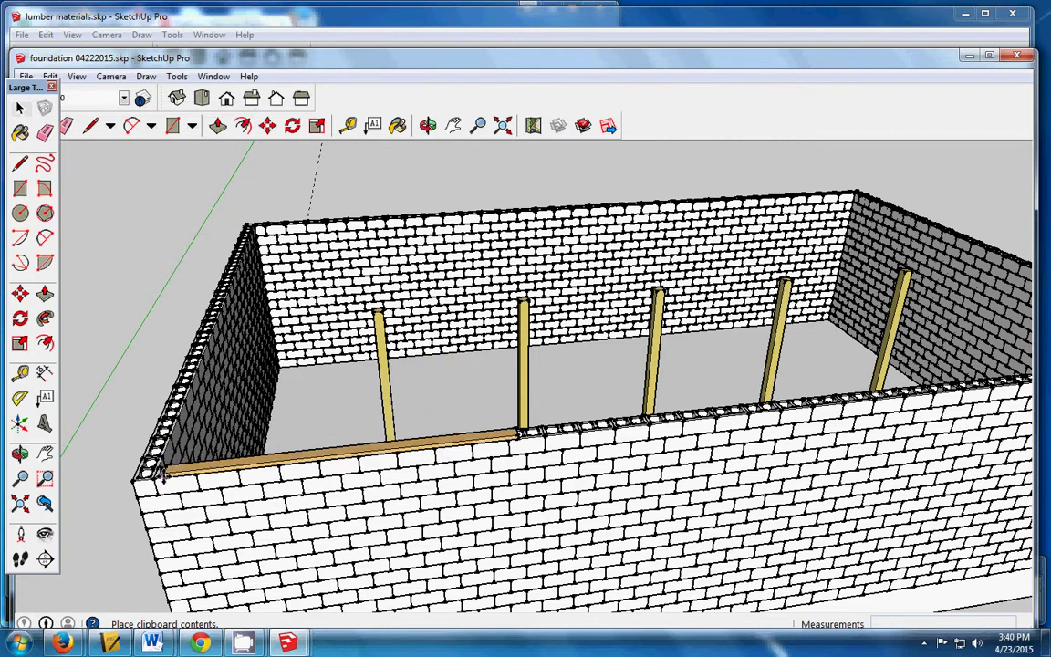
pyautogui.click(163, 475)
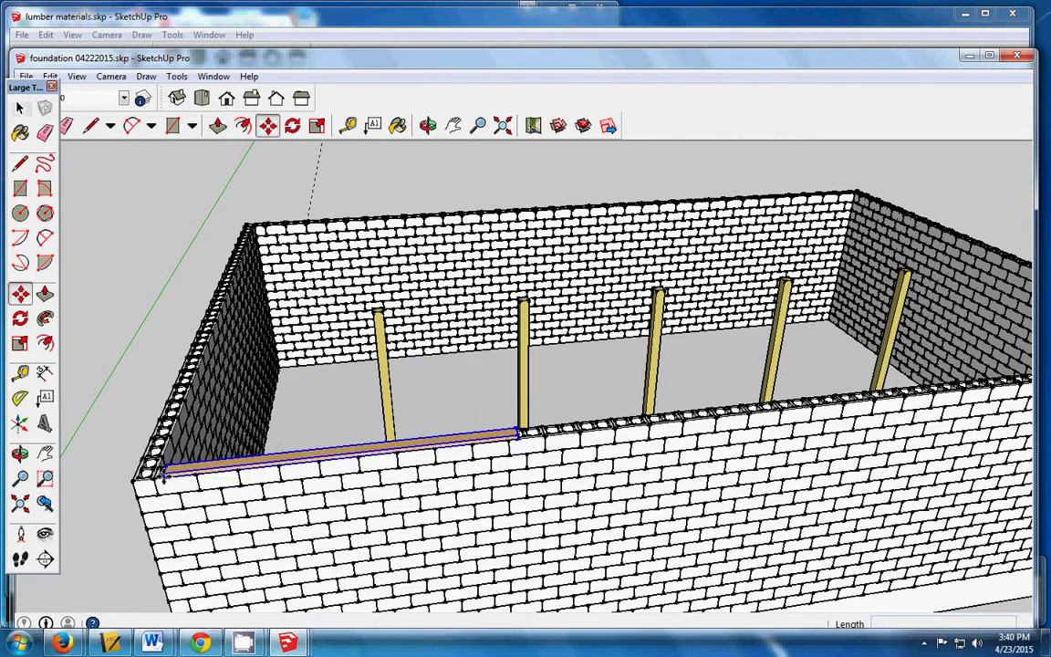
# Step: Move the pasted sill plate board by its lower outer corner onto the outer top corner of the foundation wall and check the alignment
pyautogui.click(428, 126)
pyautogui.moveTo(294, 220); pyautogui.dragTo(326, 253)
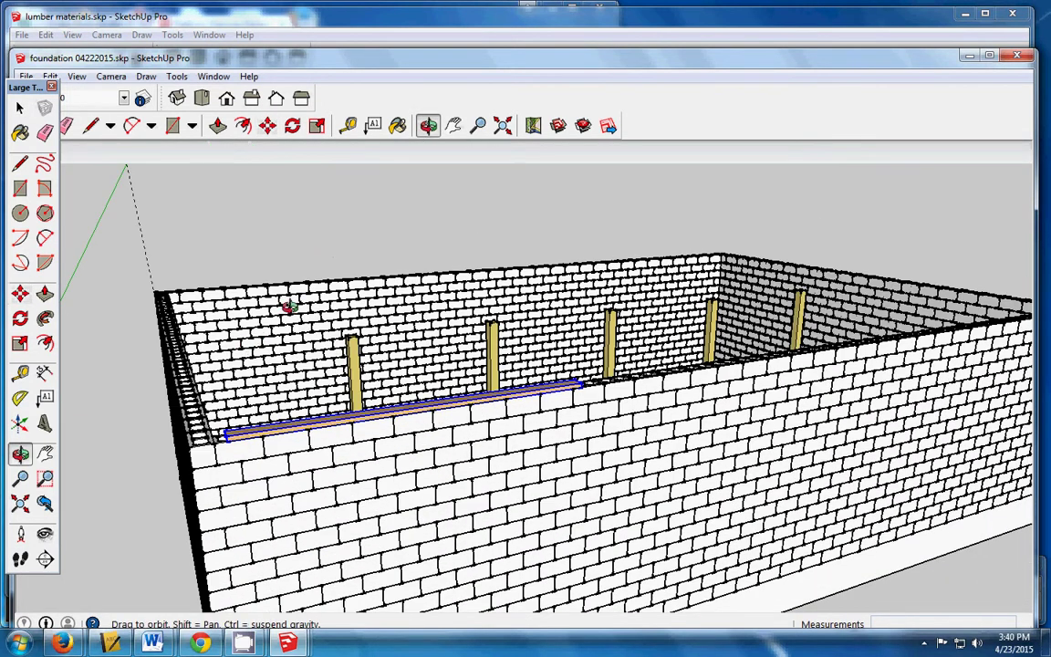
pyautogui.moveTo(286, 303); pyautogui.dragTo(300, 293)
pyautogui.scroll(5, 290, 320)
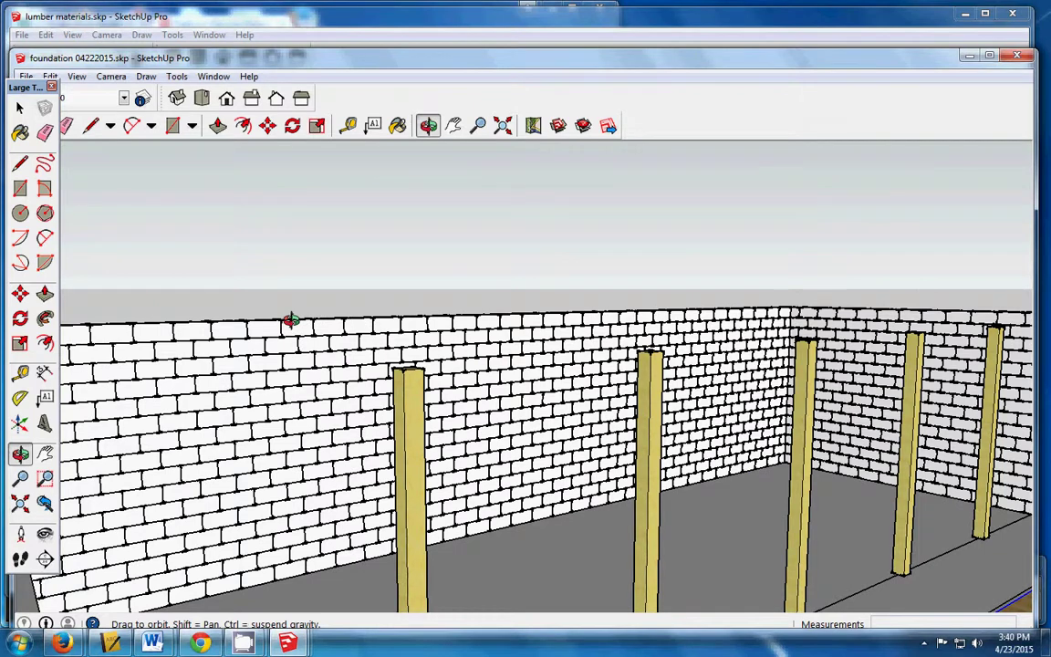
pyautogui.scroll(-5, 290, 320)
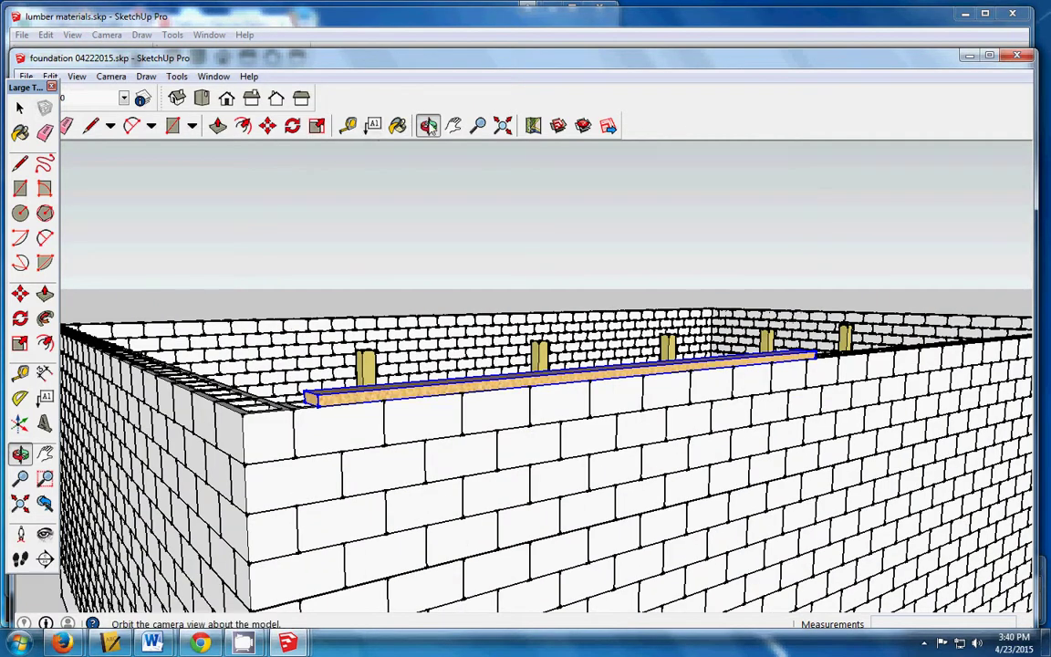
pyautogui.moveTo(361, 254); pyautogui.dragTo(413, 249)
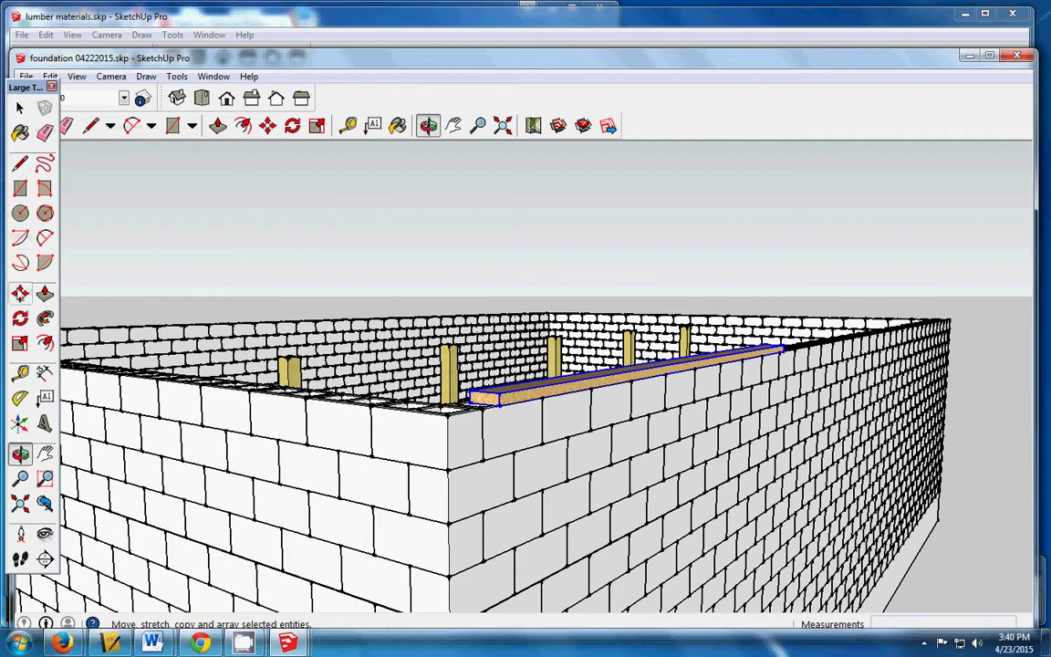
pyautogui.click(20, 293)
pyautogui.click(497, 406)
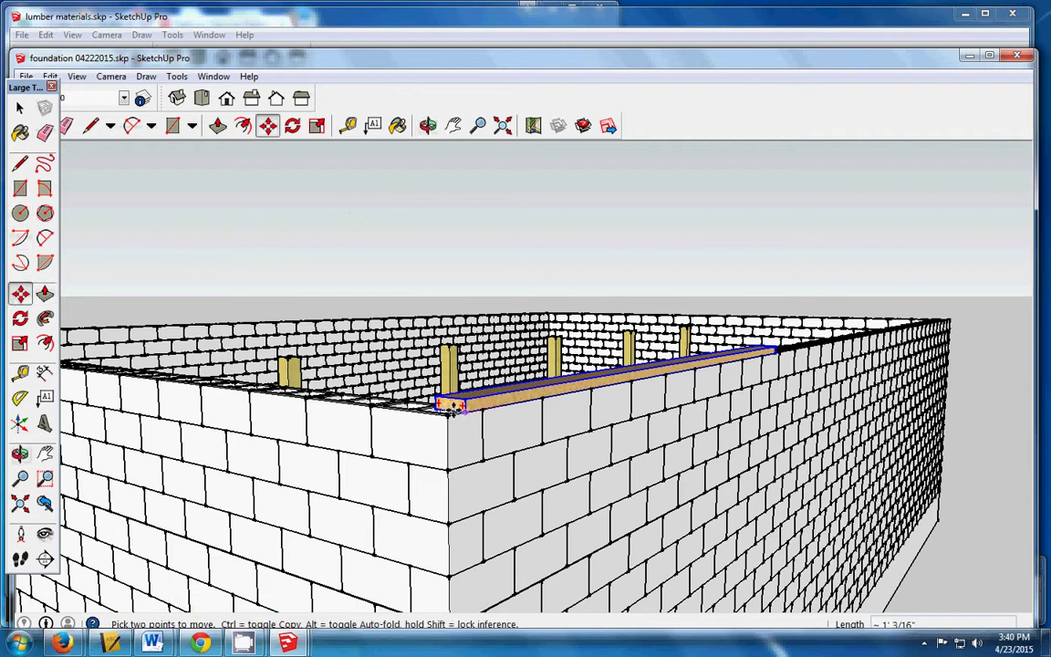
pyautogui.click(447, 410)
pyautogui.scroll(6, 449, 411)
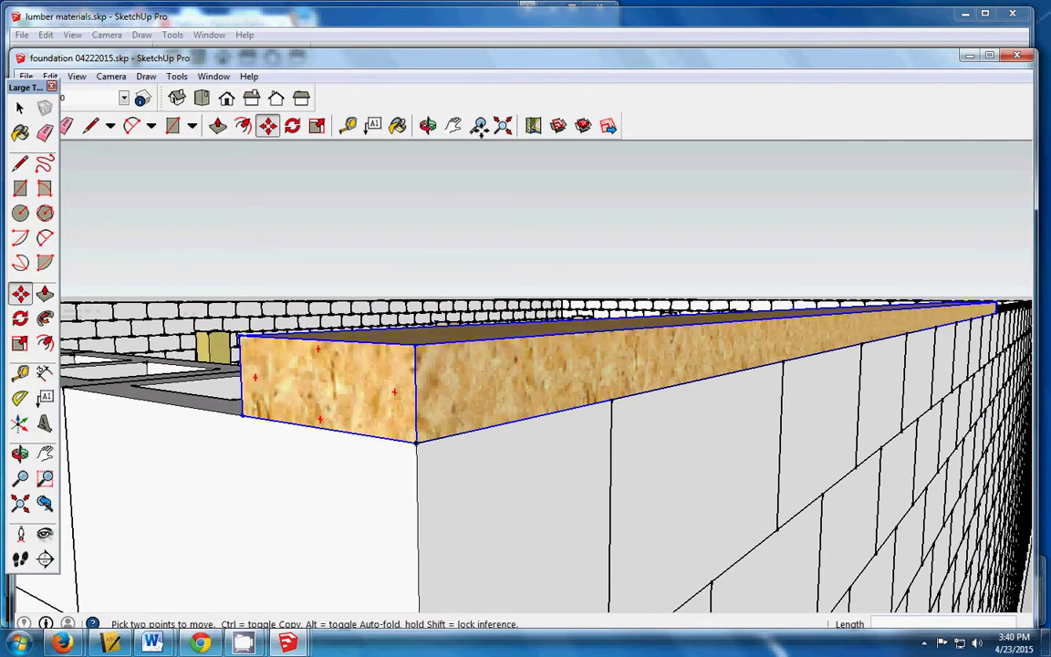
pyautogui.click(428, 125)
pyautogui.moveTo(328, 395); pyautogui.dragTo(477, 433)
pyautogui.scroll(-3, 474, 438)
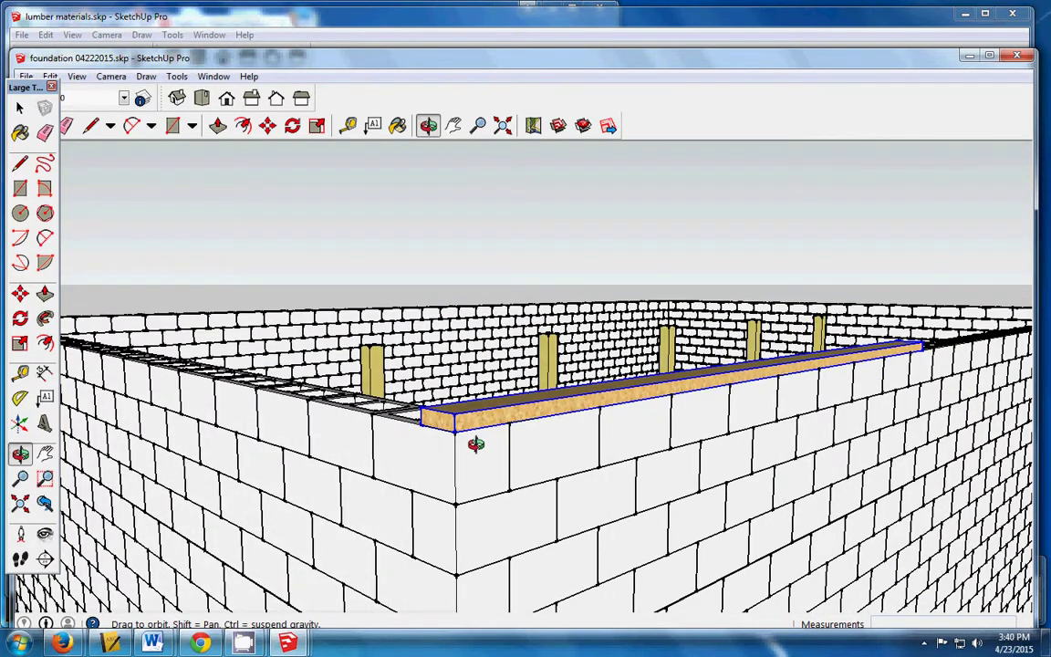
pyautogui.click(455, 127)
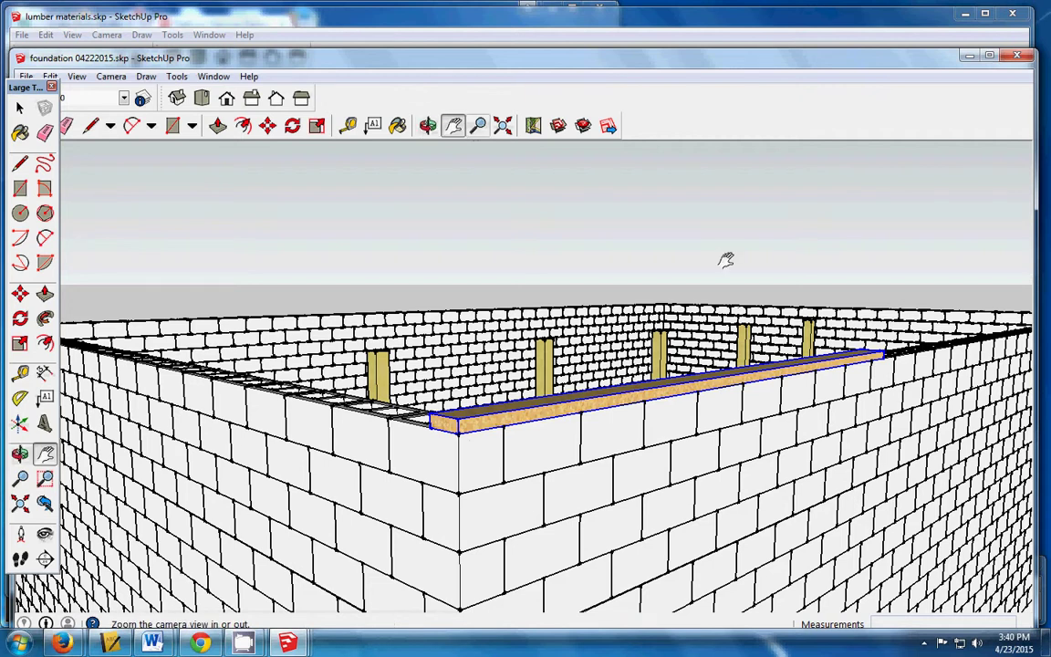
# Step: Copy the sill plate board 12' along the front wall from its free end
pyautogui.moveTo(735, 278); pyautogui.dragTo(517, 301)
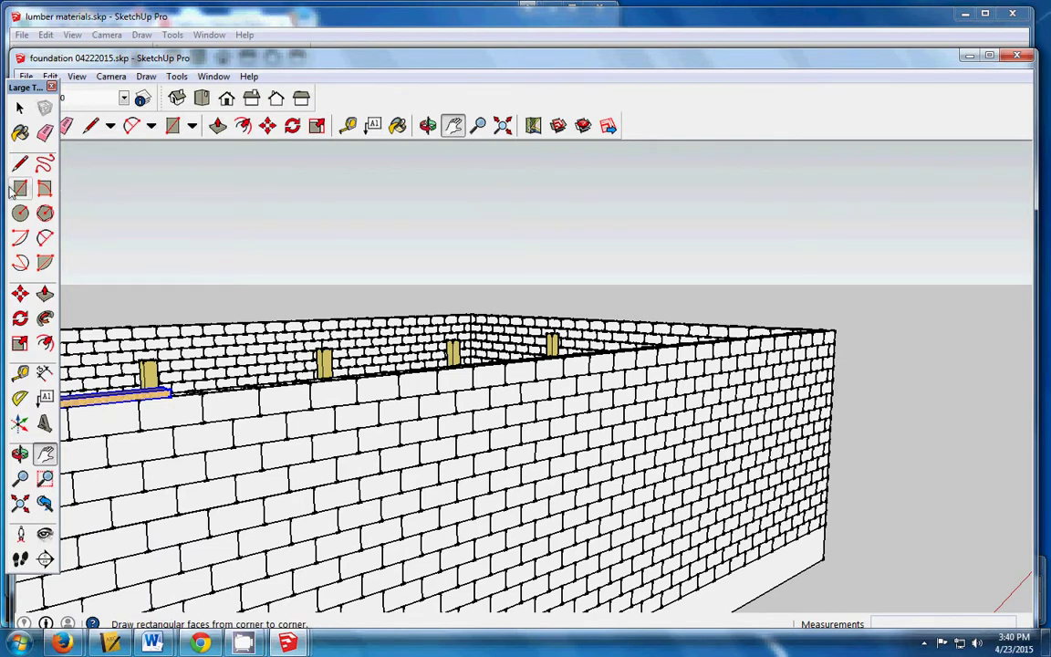
pyautogui.click(20, 294)
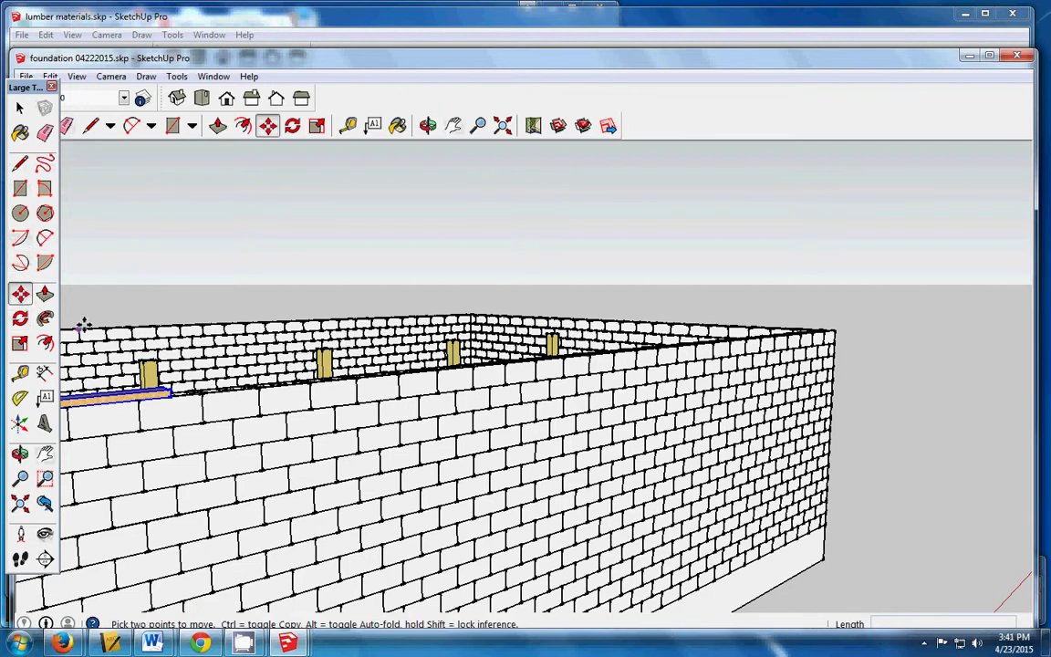
pyautogui.click(113, 397)
pyautogui.scroll(1, 112, 397)
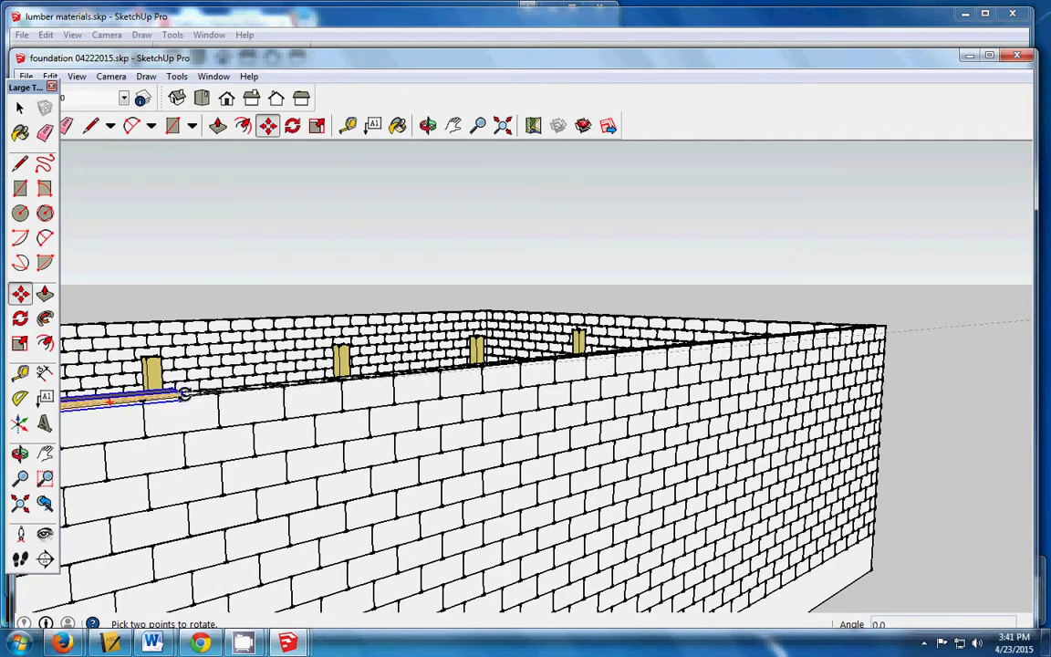
pyautogui.press('Escape')
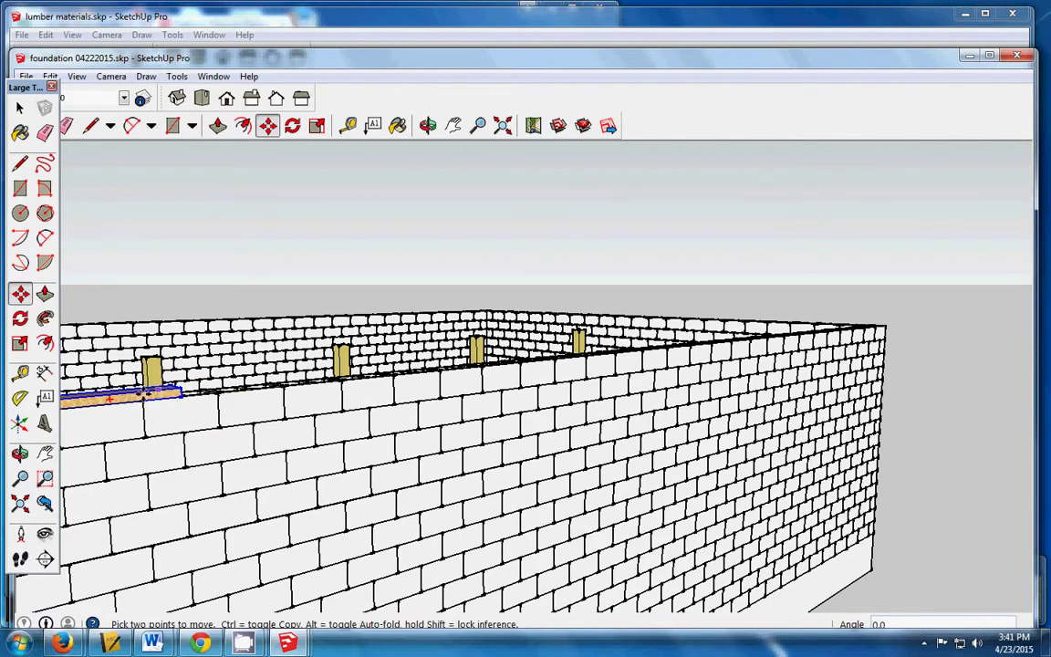
pyautogui.scroll(-1, 146, 399)
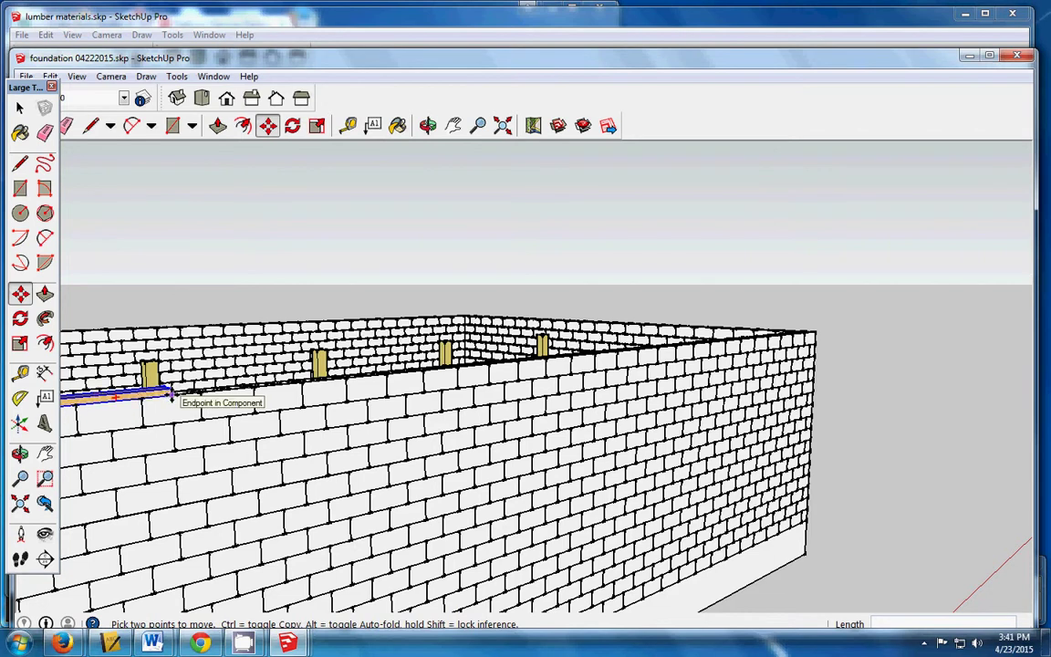
pyautogui.press('ctrl')
pyautogui.click(171, 394)
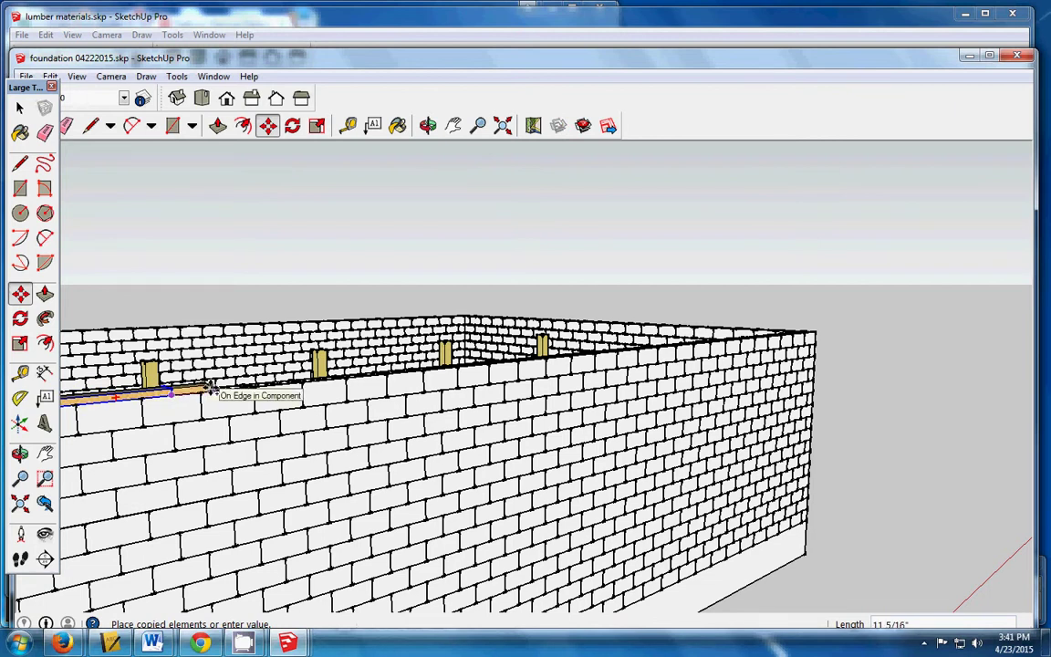
pyautogui.click(211, 387)
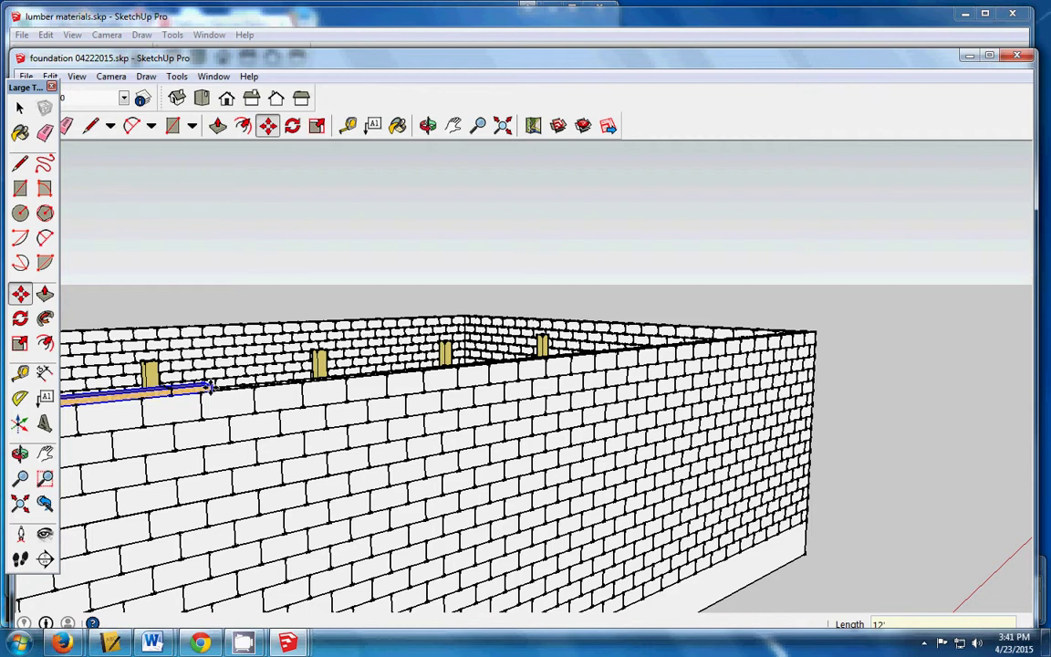
pyautogui.write("12'")
pyautogui.press('Return')
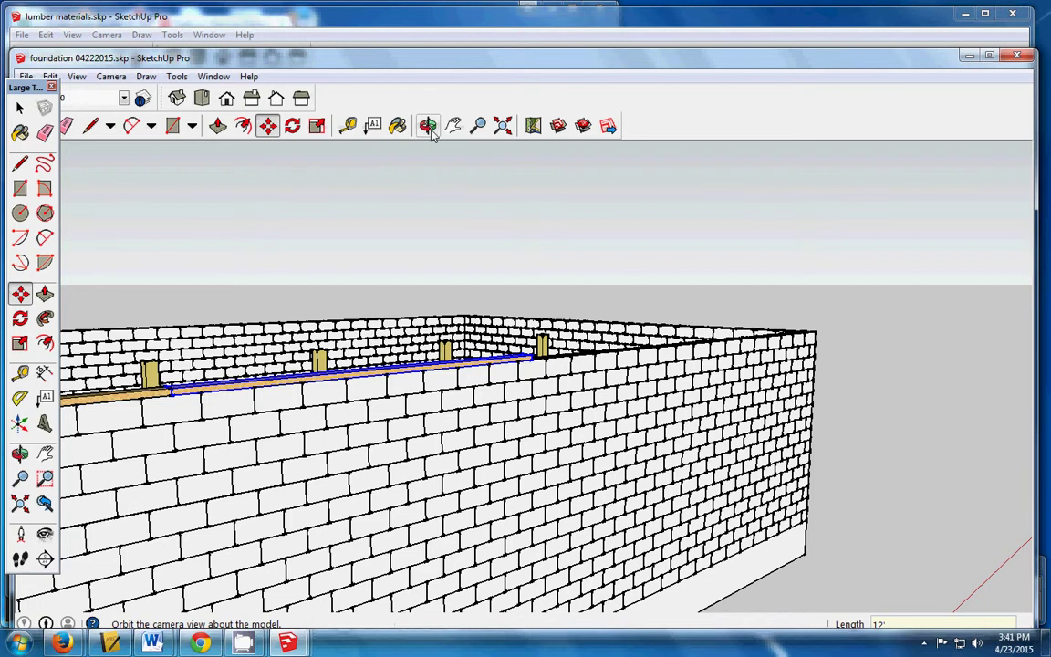
# Step: Copy the second sill plate board further along the wall and butt the copy against the second board's end
pyautogui.click(428, 128)
pyautogui.moveTo(556, 364); pyautogui.dragTo(382, 382)
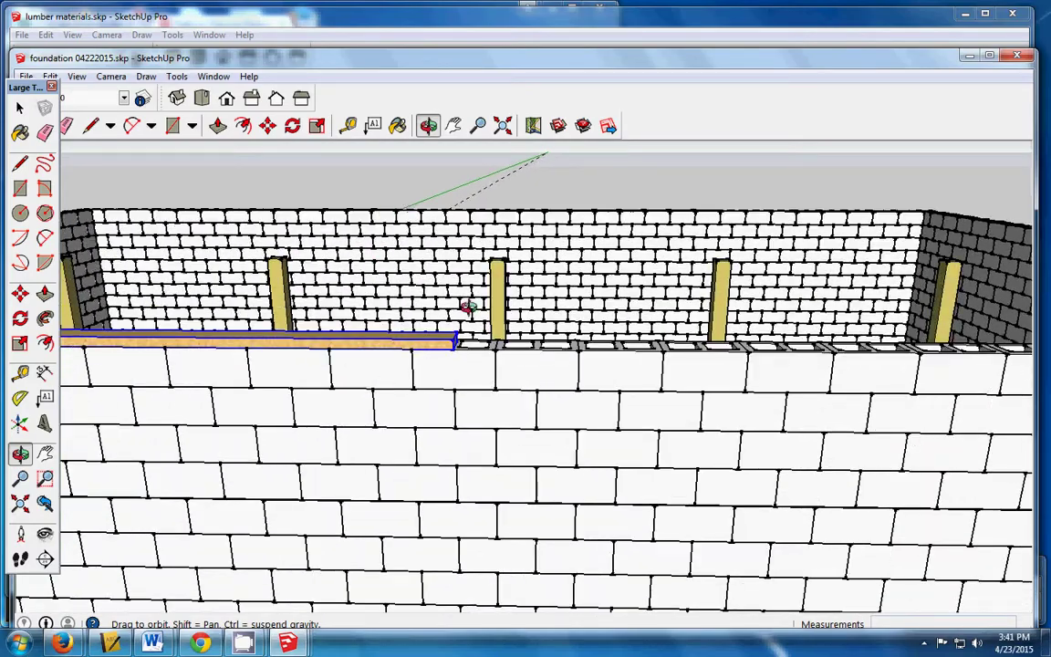
pyautogui.moveTo(481, 345); pyautogui.dragTo(47, 238)
pyautogui.scroll(-5, 587, 374)
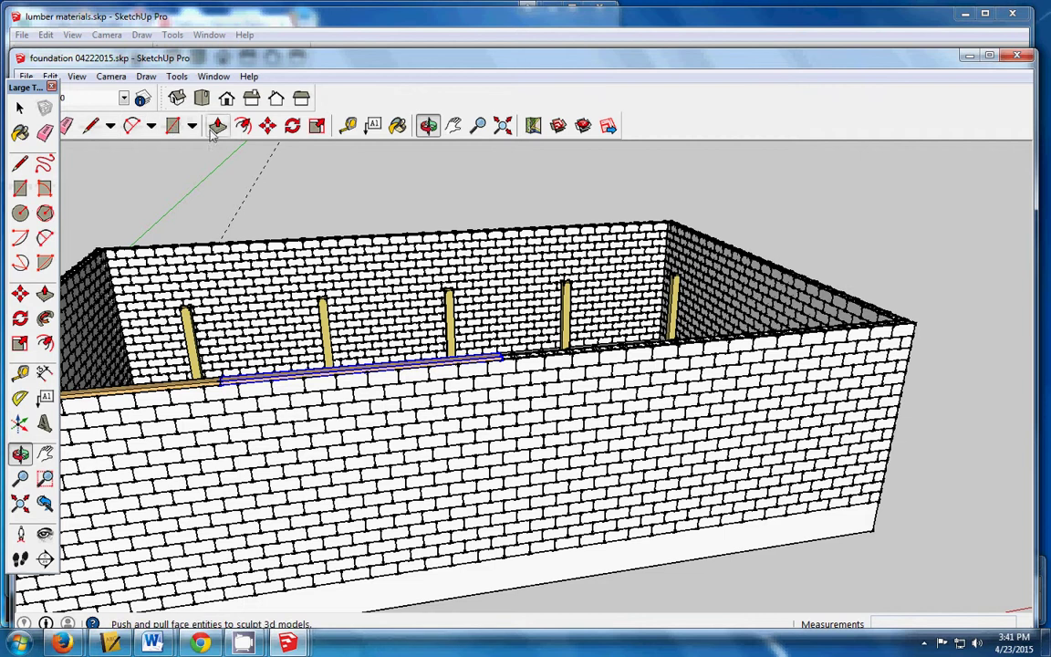
pyautogui.click(20, 293)
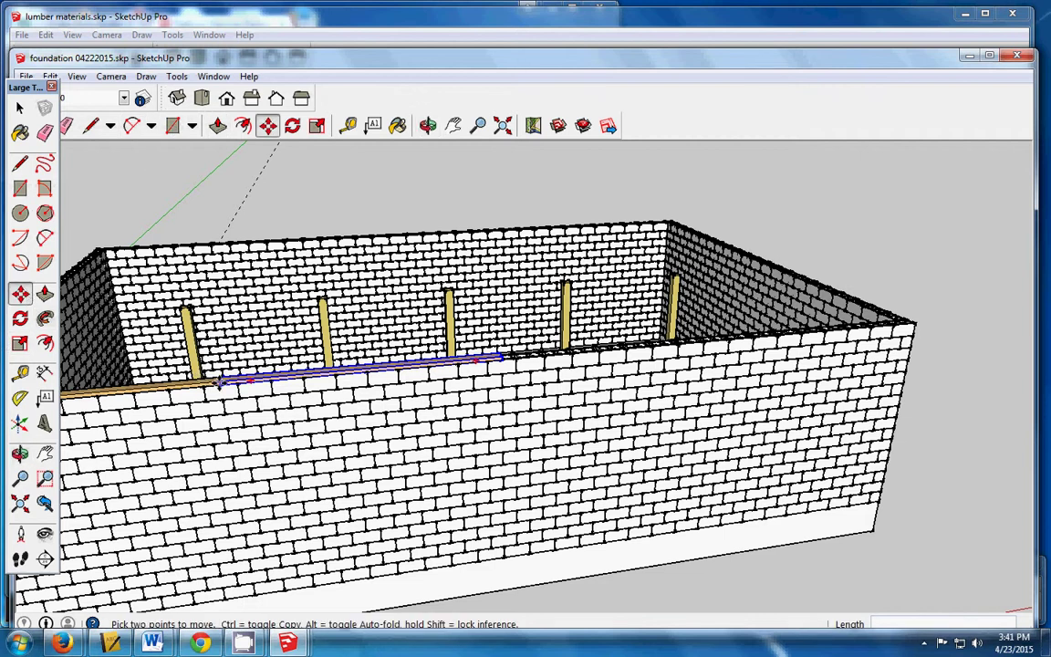
pyautogui.click(219, 382)
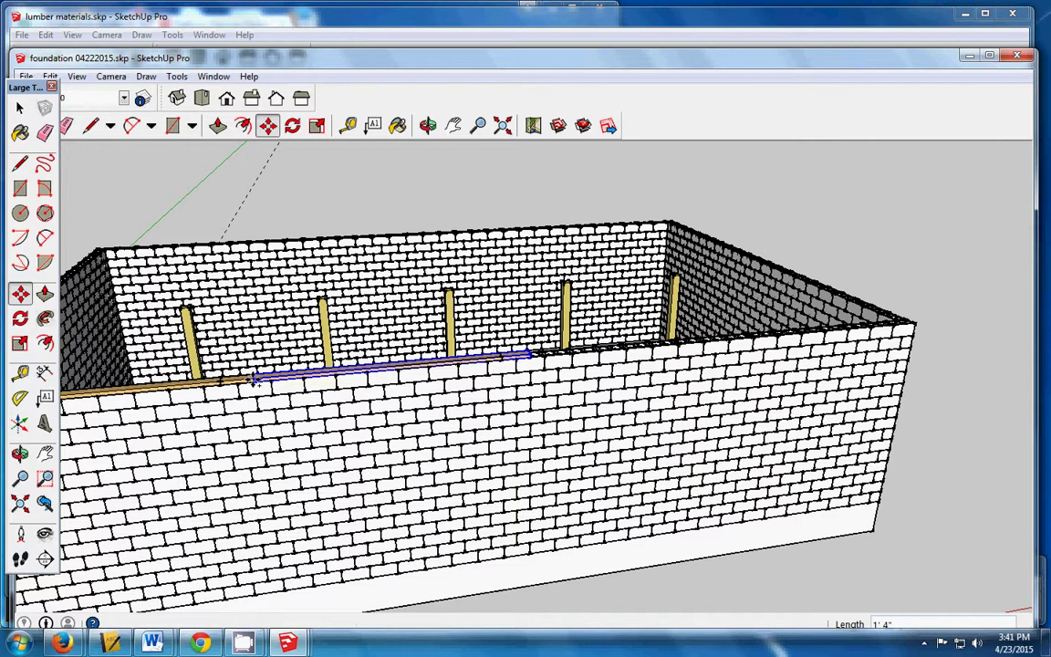
pyautogui.press('Return')
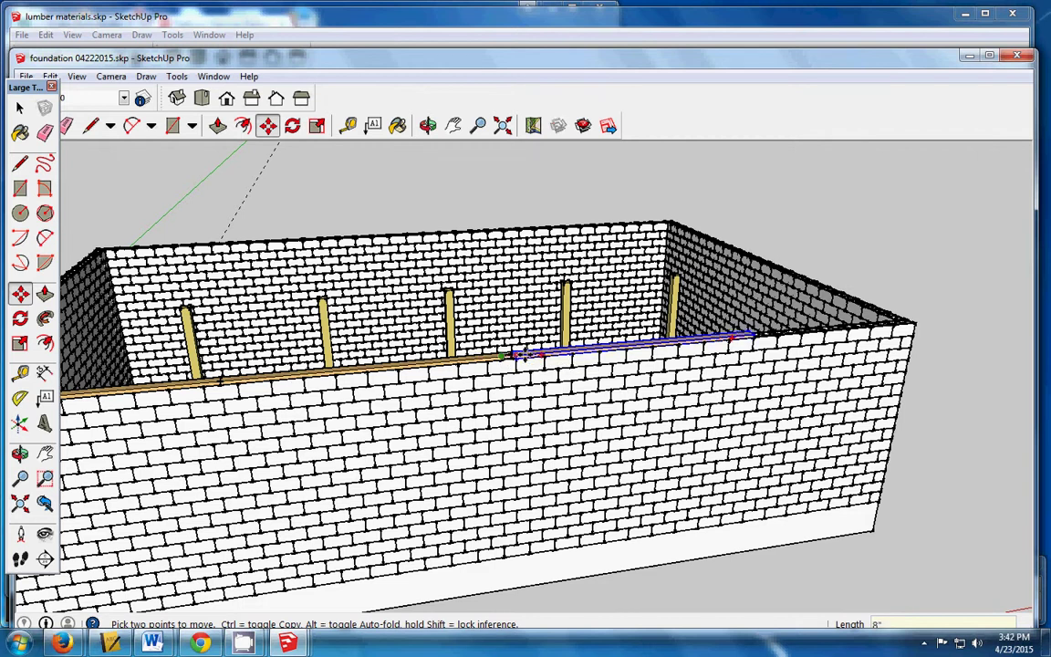
pyautogui.click(500, 357)
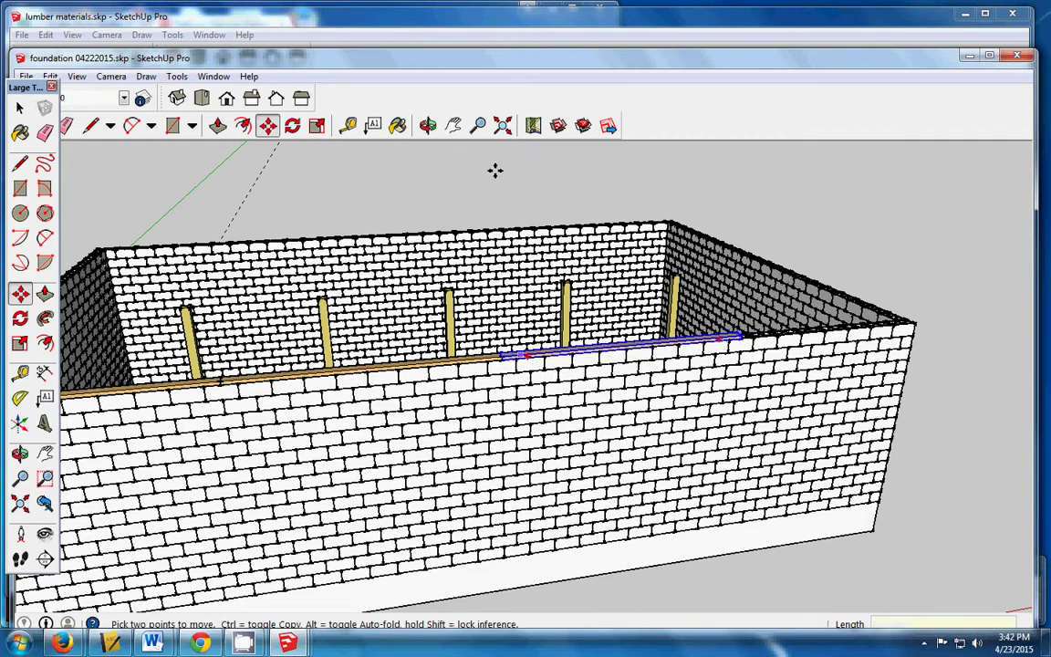
# Step: Copy the third sill plate board 12' along the wall to add a fourth board end to end
pyautogui.click(427, 125)
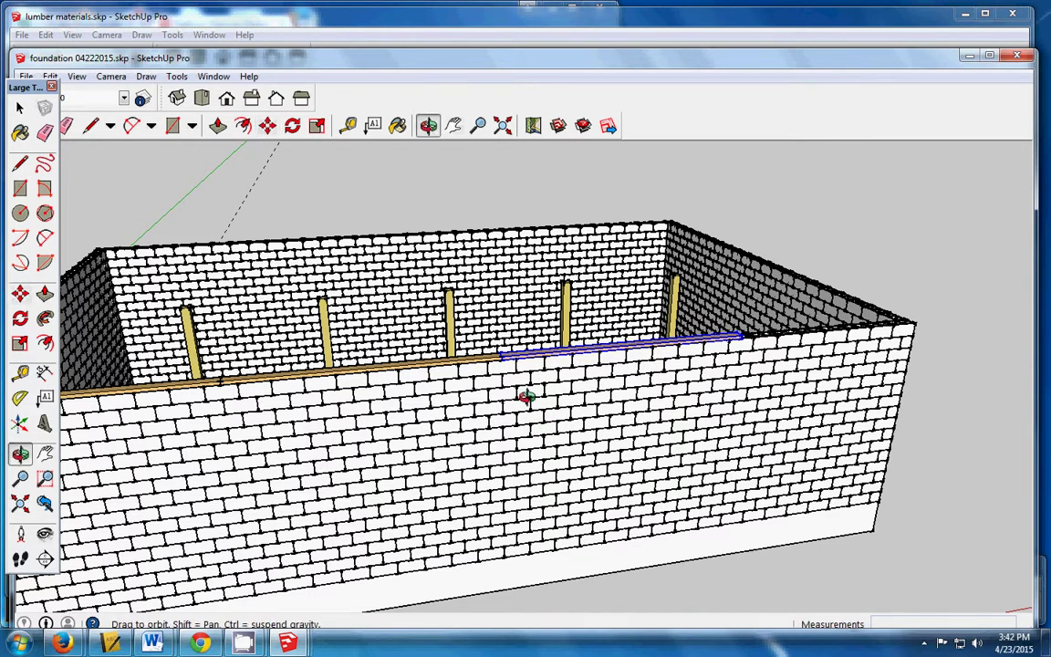
pyautogui.moveTo(526, 394); pyautogui.dragTo(517, 374)
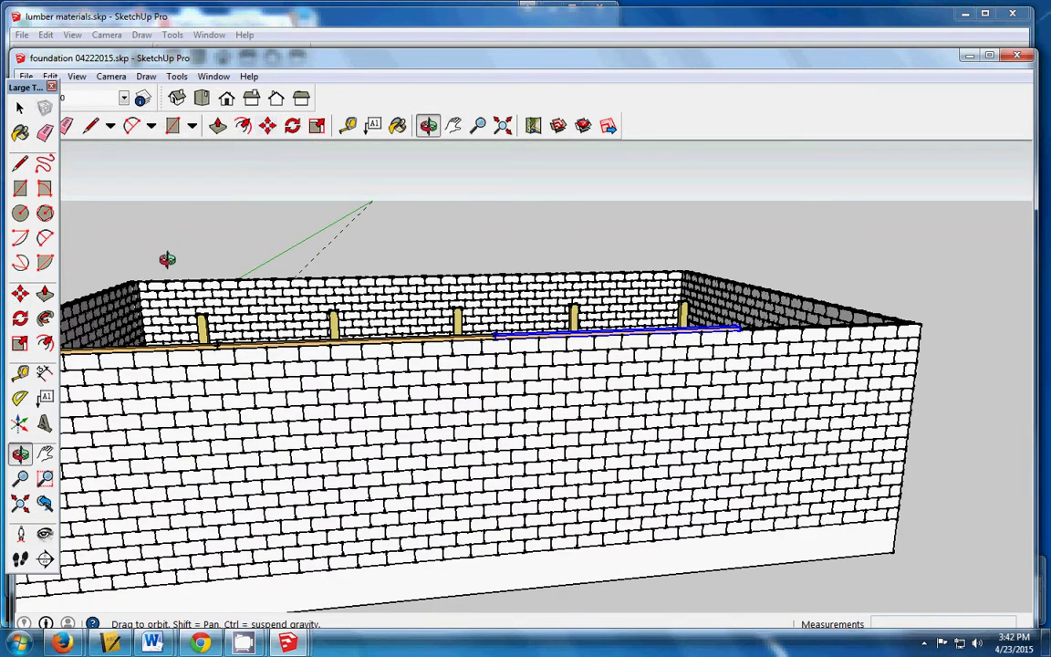
pyautogui.click(266, 126)
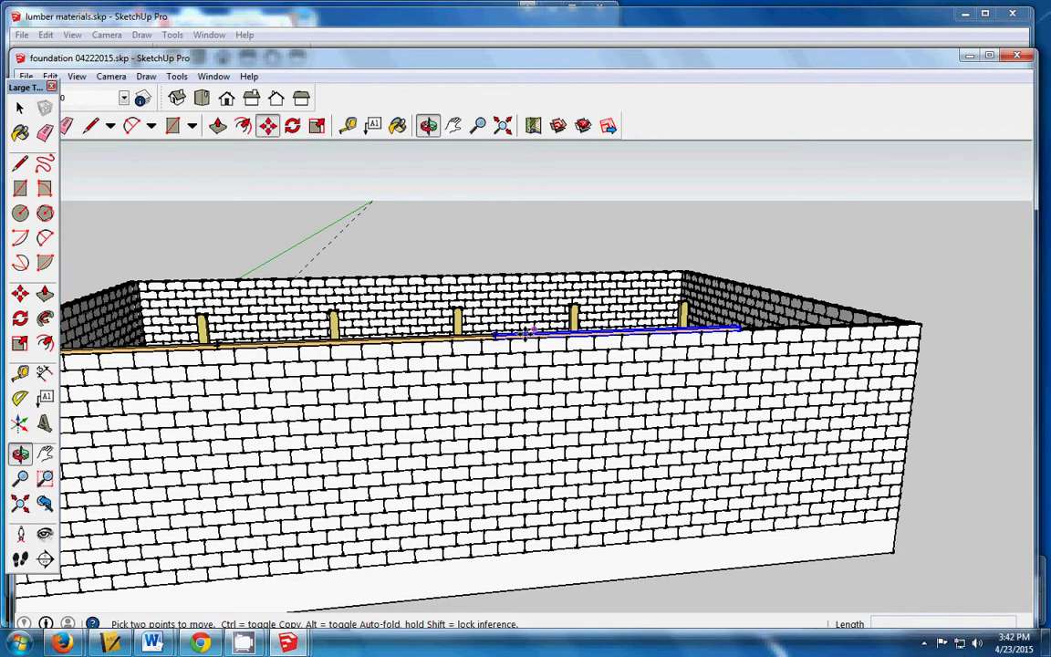
pyautogui.scroll(3, 492, 335)
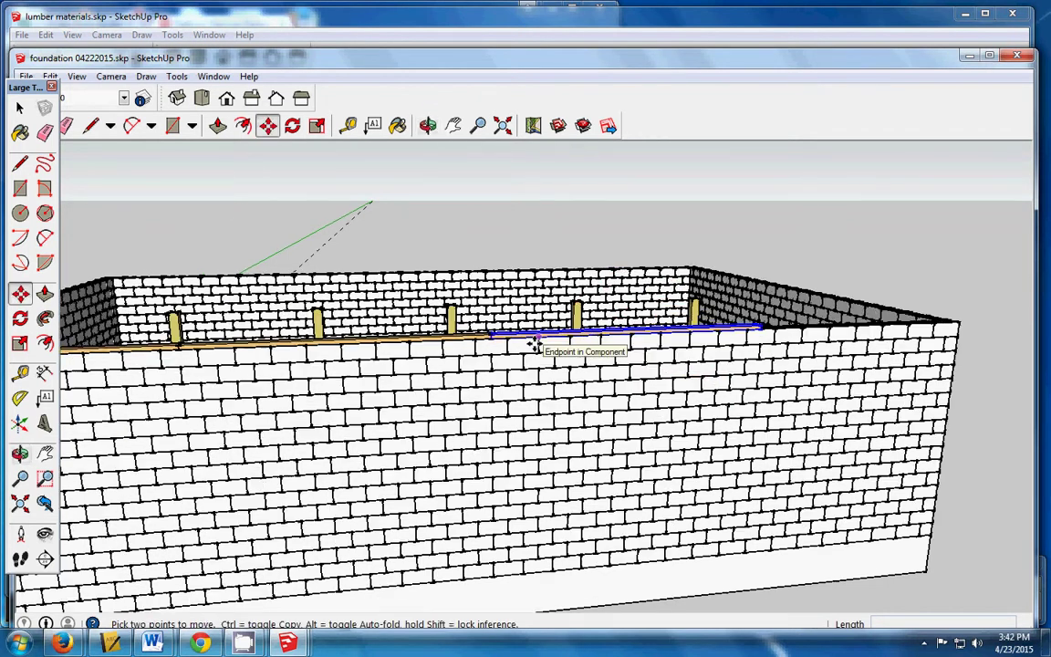
pyautogui.press('ctrl')
pyautogui.click(460, 329)
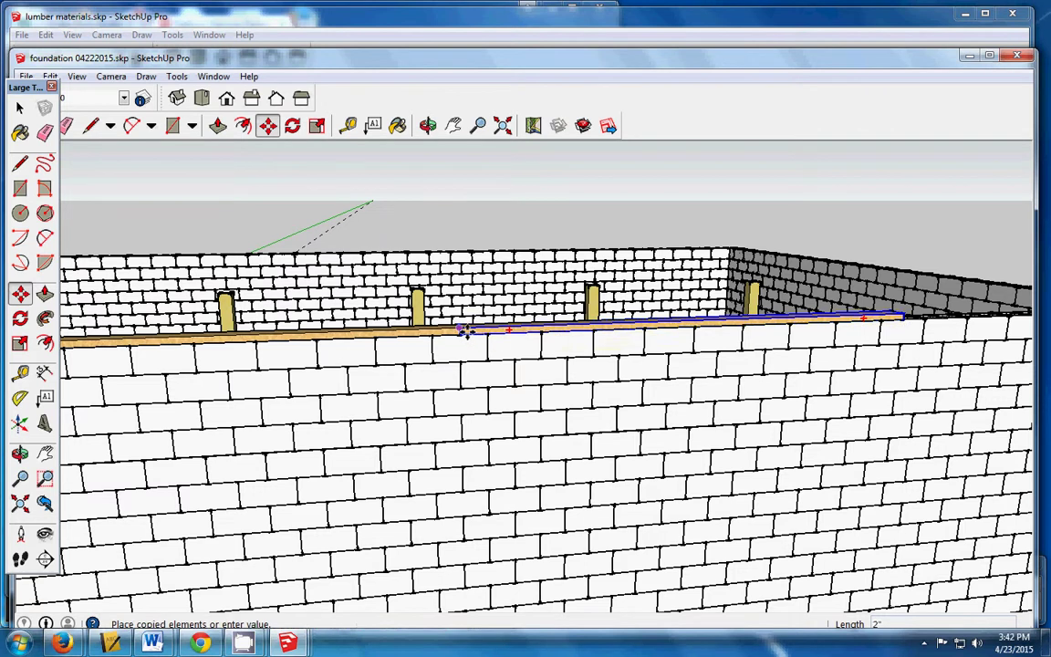
pyautogui.click(514, 329)
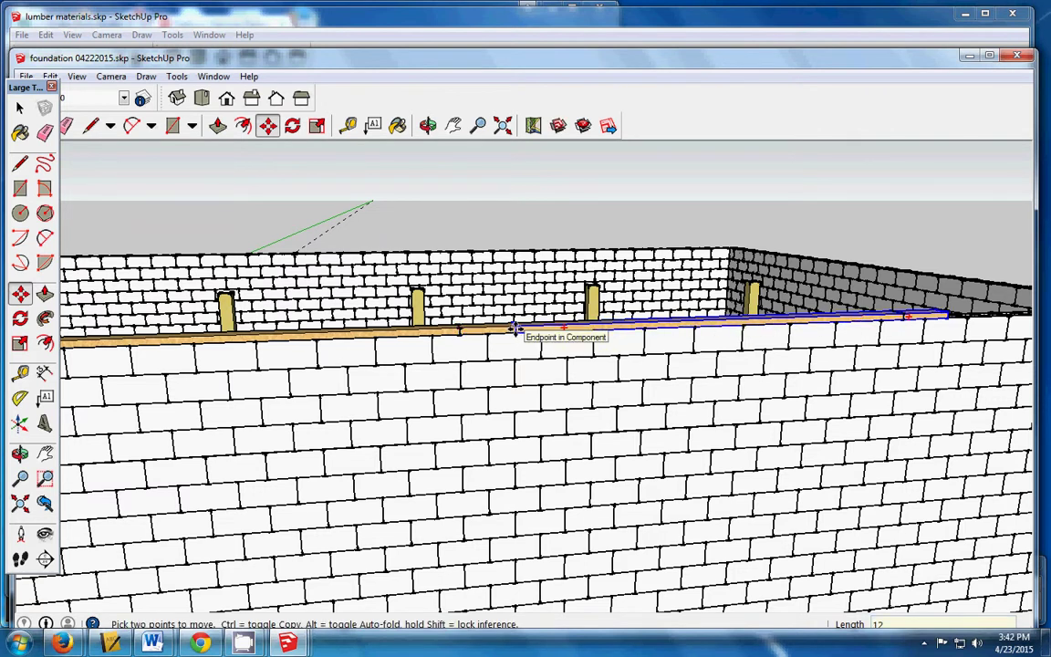
pyautogui.press('Return')
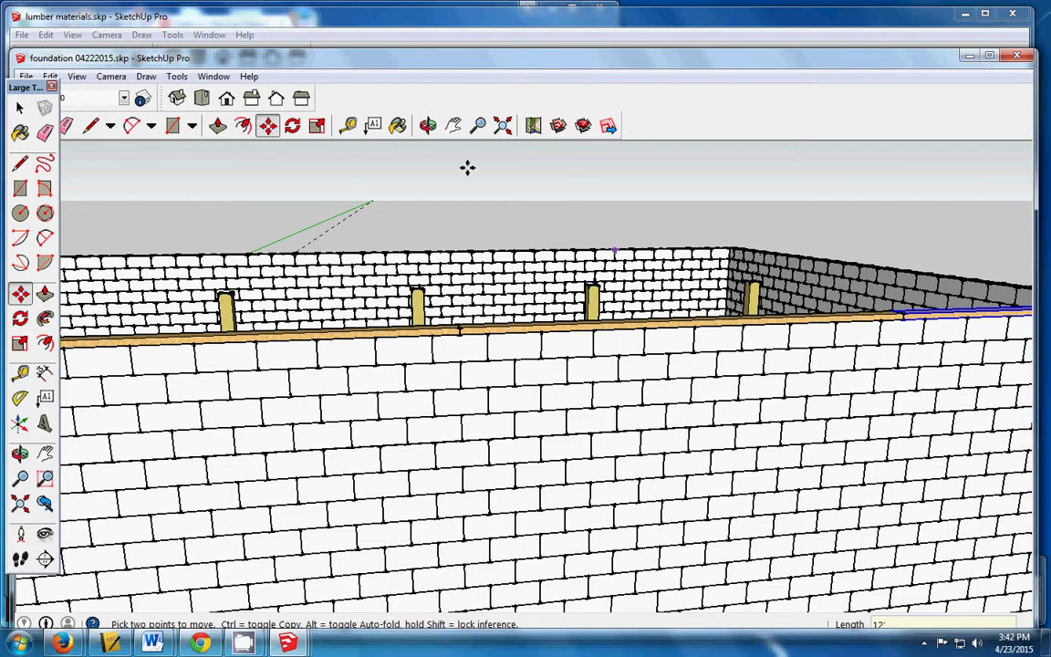
# Step: Make the last sill plate board, which overhangs the wall corner, a unique component
pyautogui.click(453, 125)
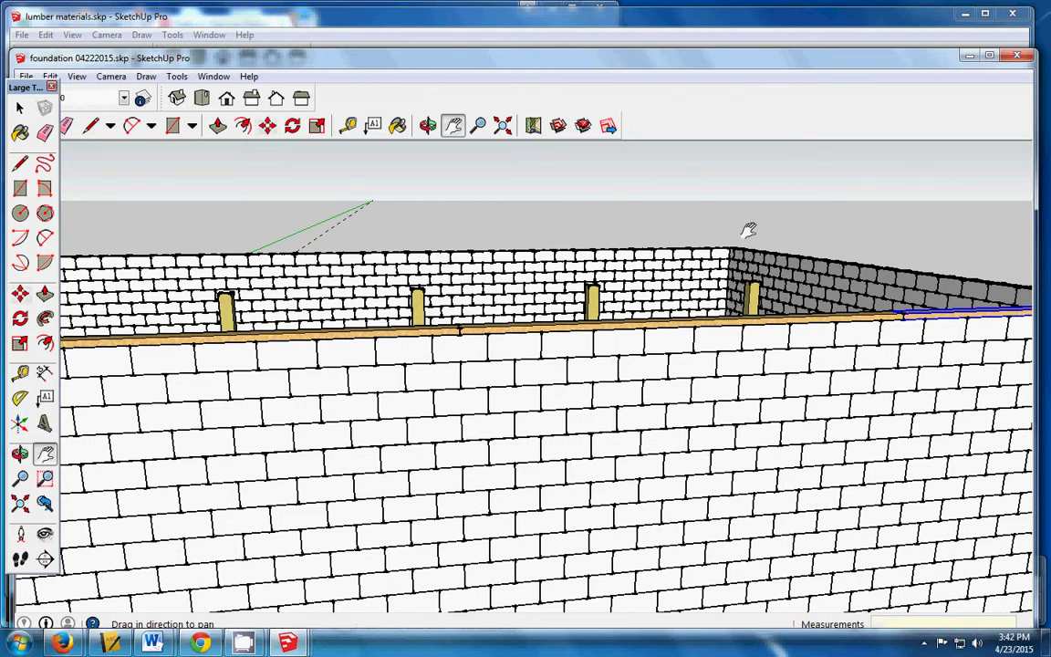
pyautogui.moveTo(743, 225); pyautogui.dragTo(513, 206)
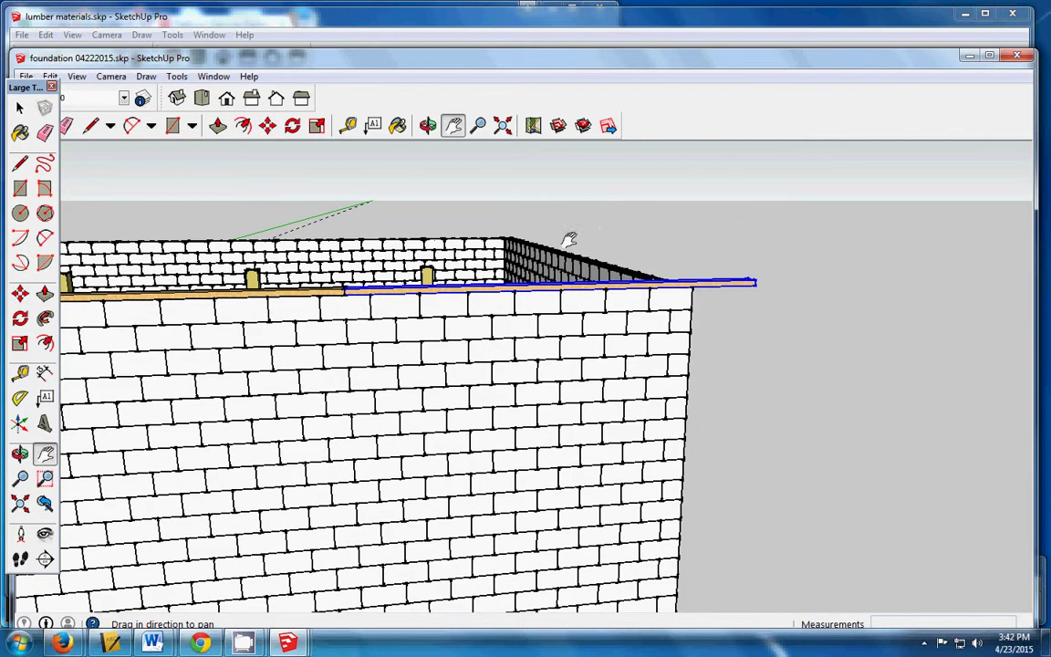
pyautogui.scroll(2, 648, 312)
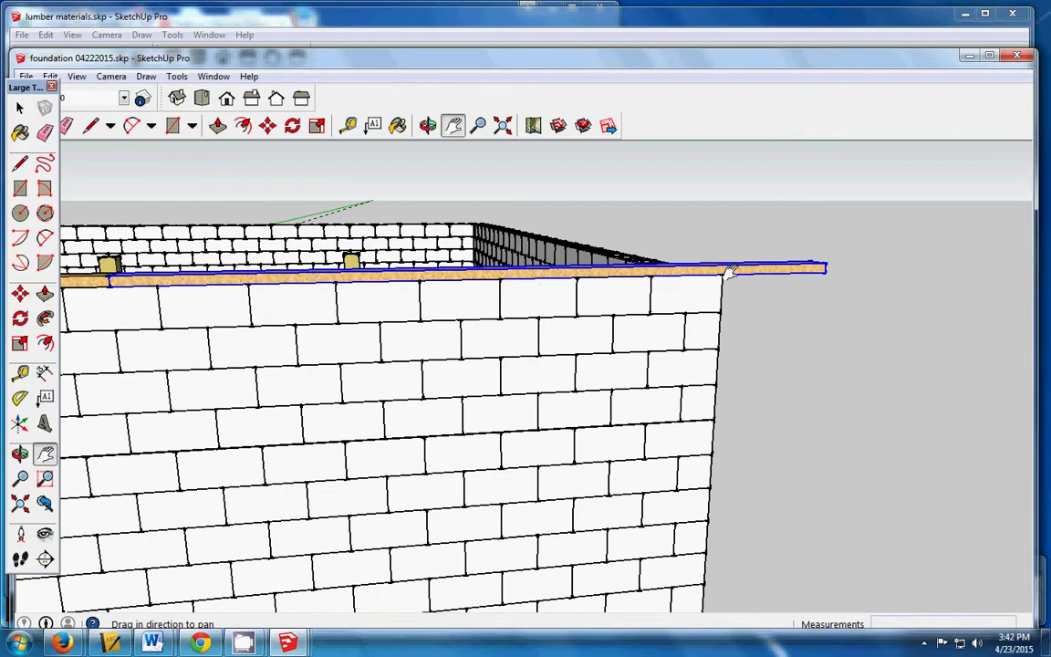
pyautogui.click(21, 108)
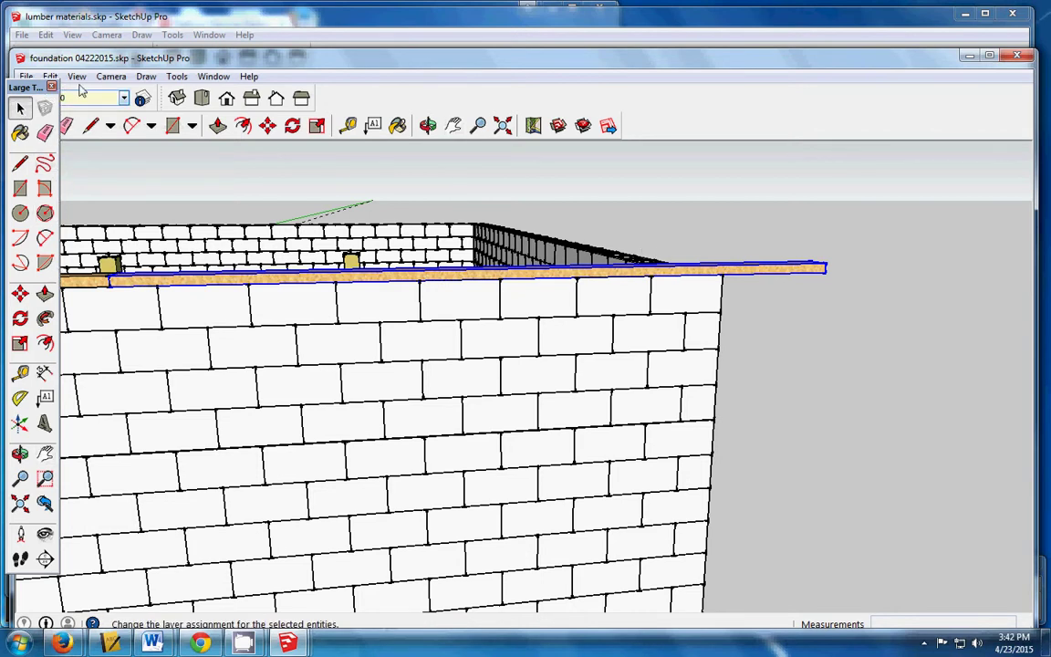
pyautogui.click(50, 77)
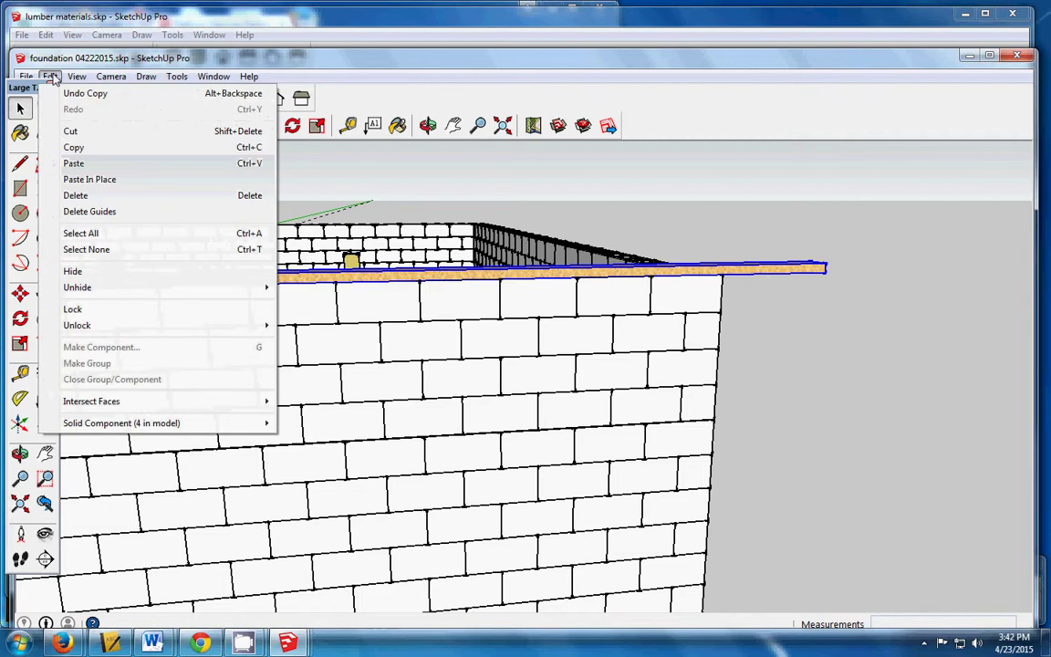
pyautogui.moveTo(107, 430)
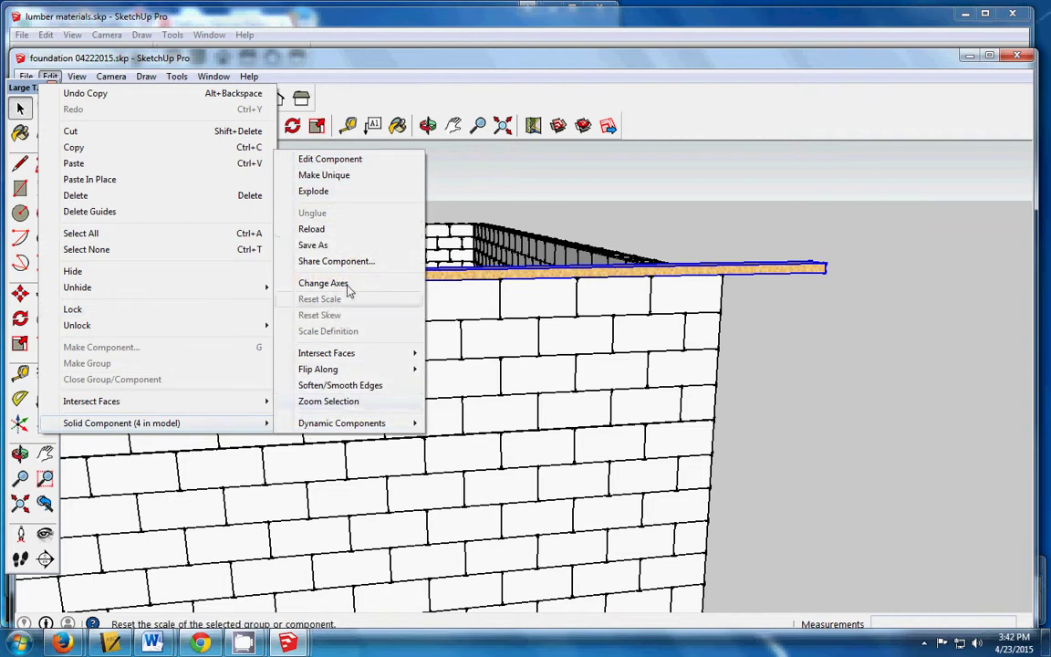
pyautogui.click(337, 178)
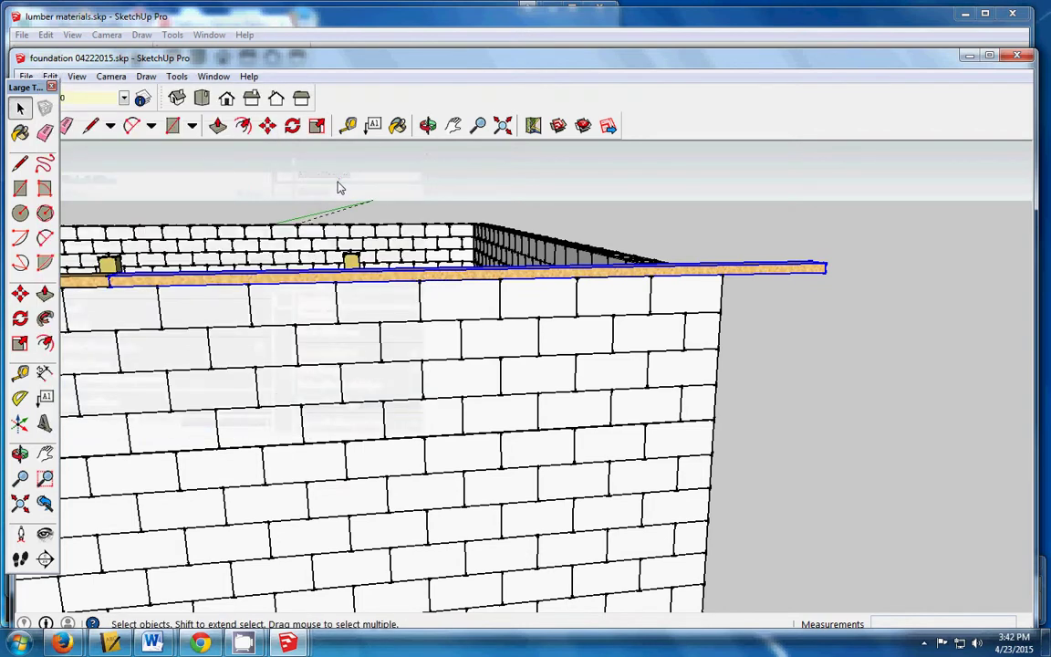
# Step: Open the overhanging board for editing, push its end face back about 1' 11 3/4" flush with the wall corner, and close the component
pyautogui.click(428, 125)
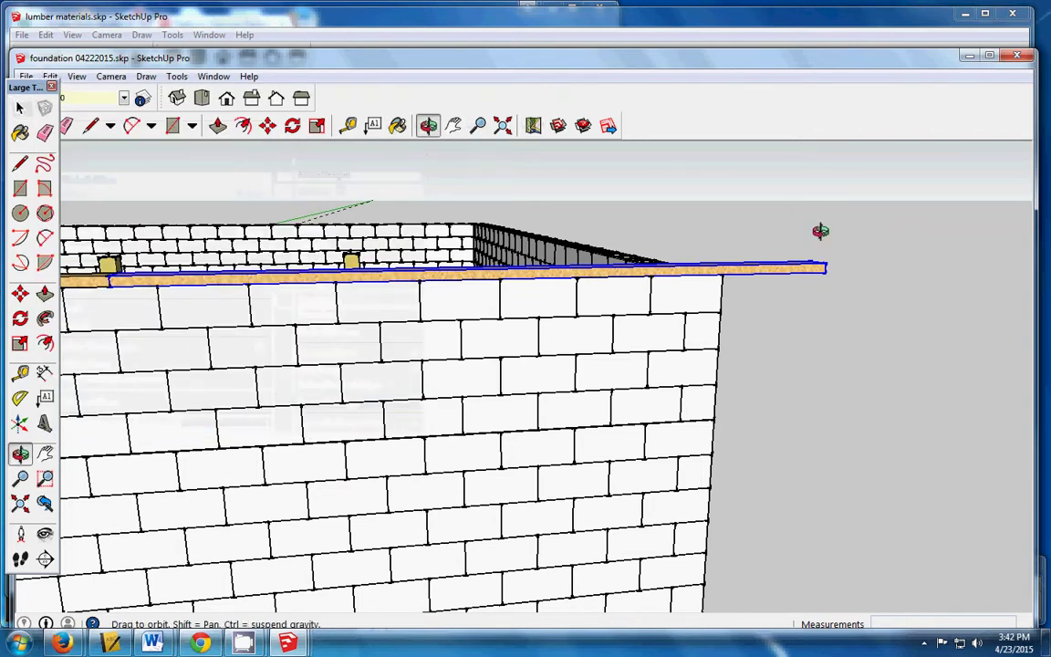
pyautogui.moveTo(869, 267); pyautogui.dragTo(799, 310)
pyautogui.click(20, 108)
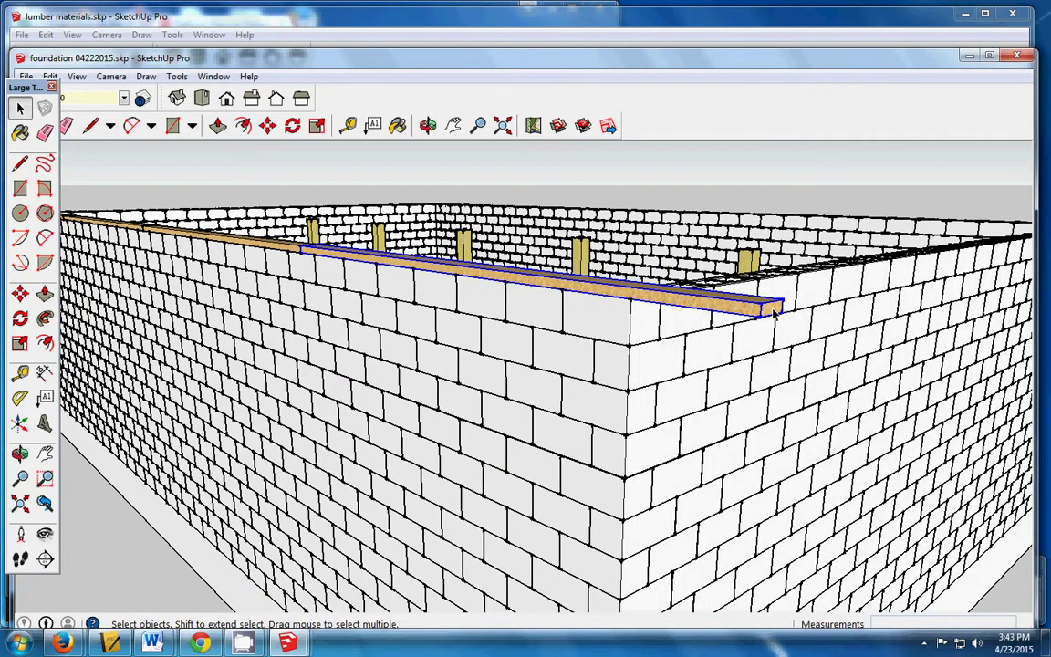
pyautogui.doubleClick(774, 311)
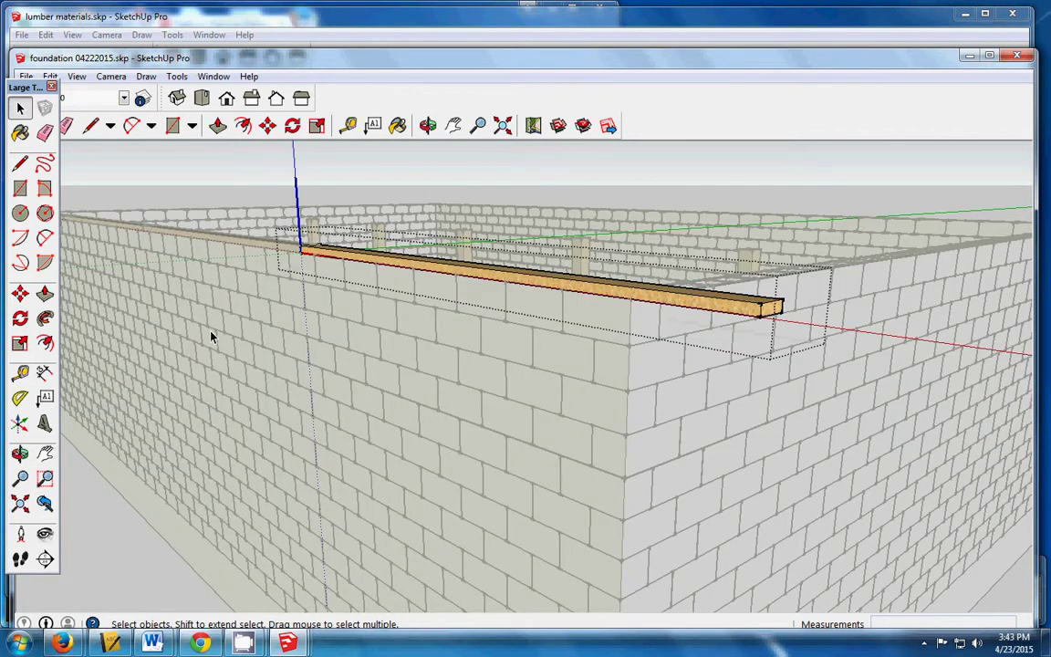
pyautogui.click(45, 293)
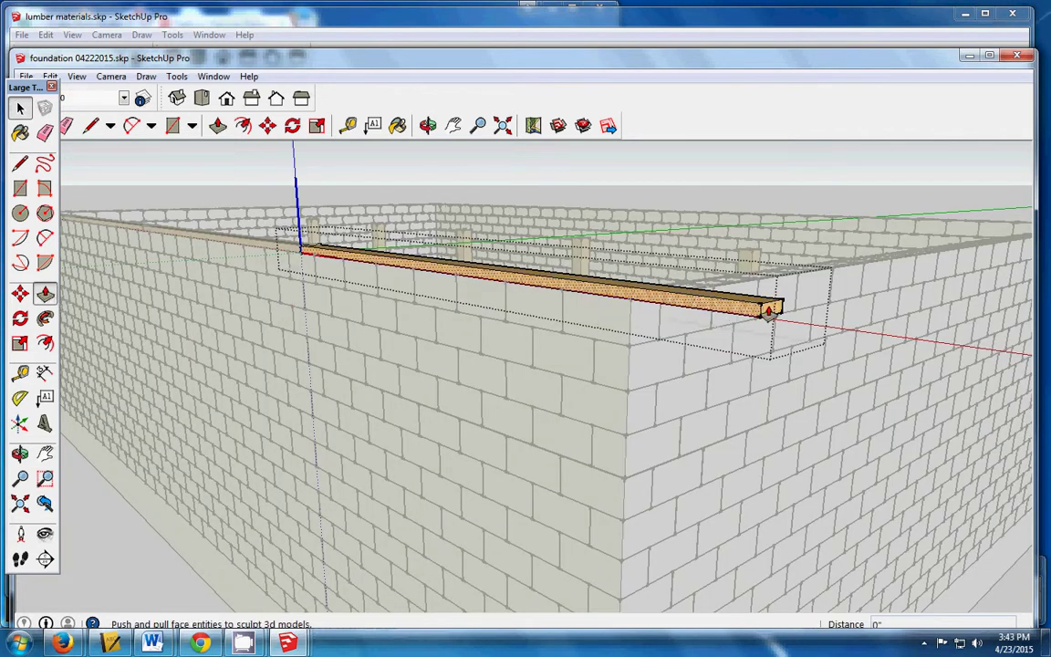
pyautogui.moveTo(774, 310)
pyautogui.mouseDown()
pyautogui.moveTo(648, 293)
pyautogui.moveTo(644, 311)
pyautogui.mouseUp()
pyautogui.scroll(8, 645, 310)
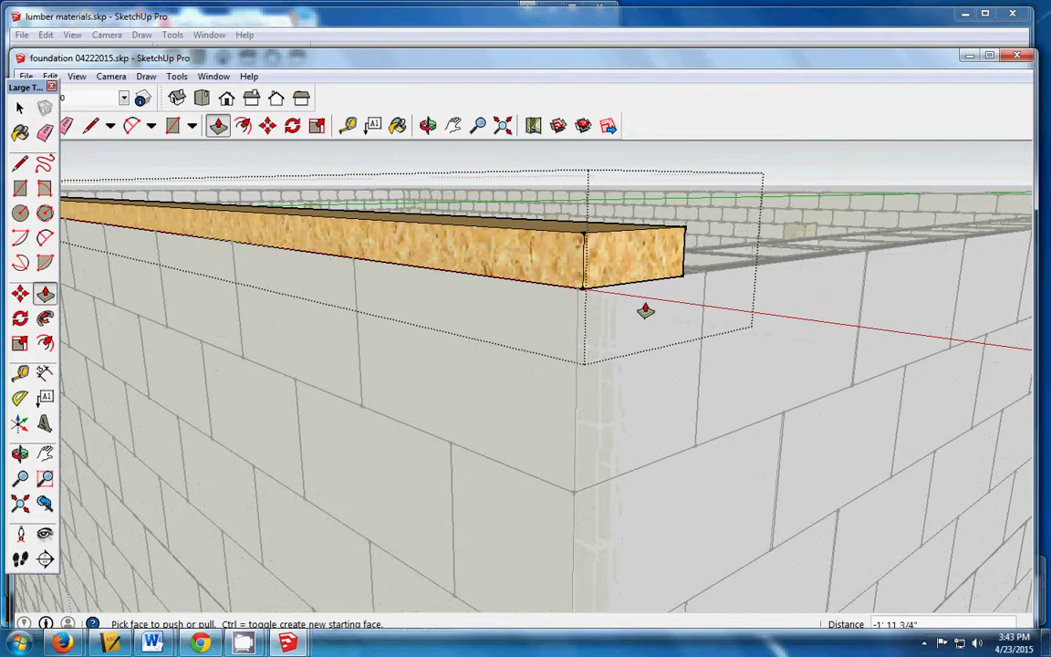
pyautogui.scroll(2, 645, 310)
pyautogui.click(20, 107)
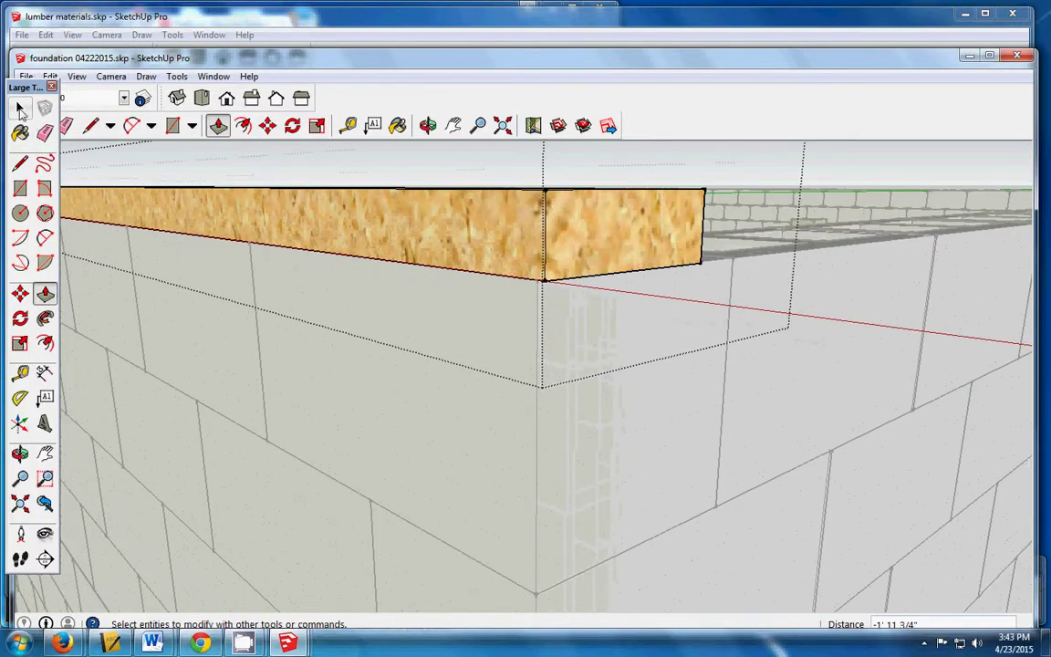
pyautogui.click(20, 107)
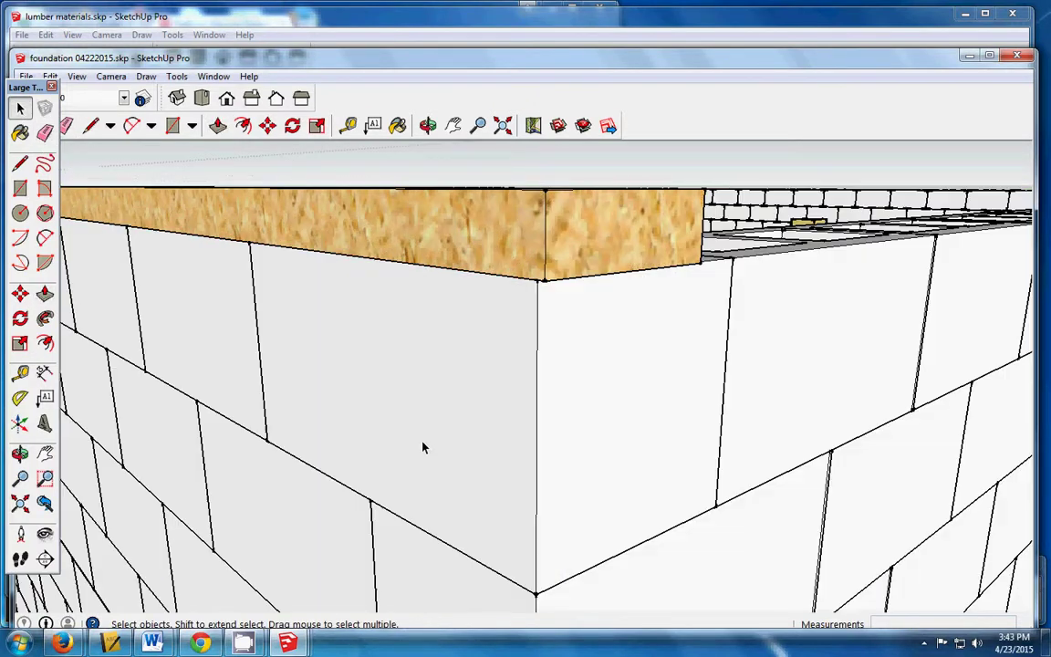
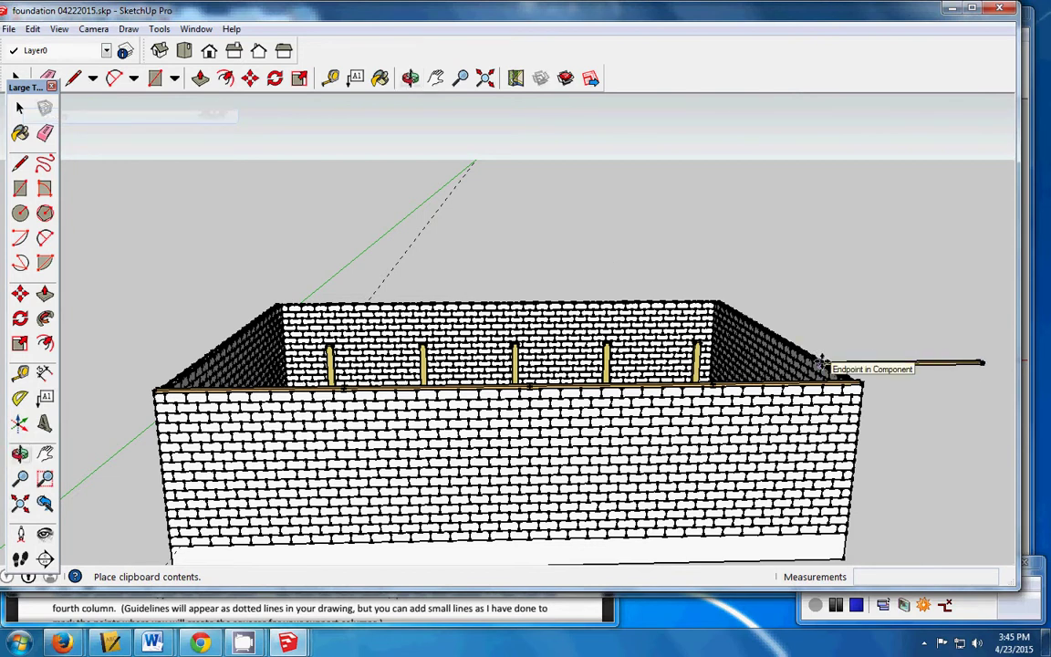
# Step: Place a pasted sill plate board beside the foundation and rotate it 90 degrees in plan to run parallel to the short side wall
pyautogui.click(822, 362)
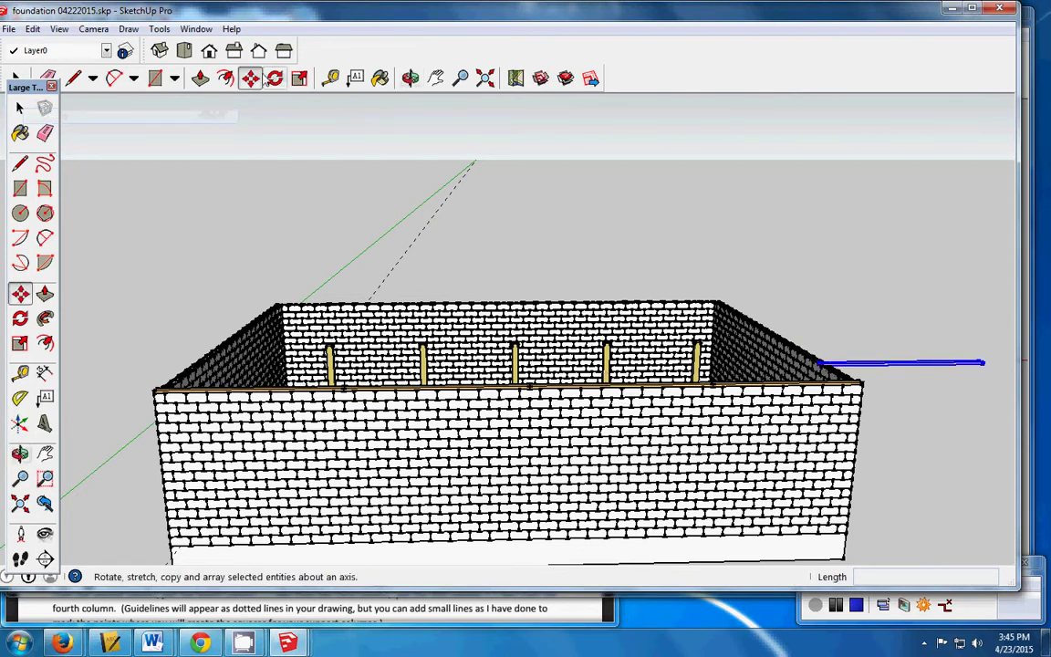
pyautogui.click(183, 50)
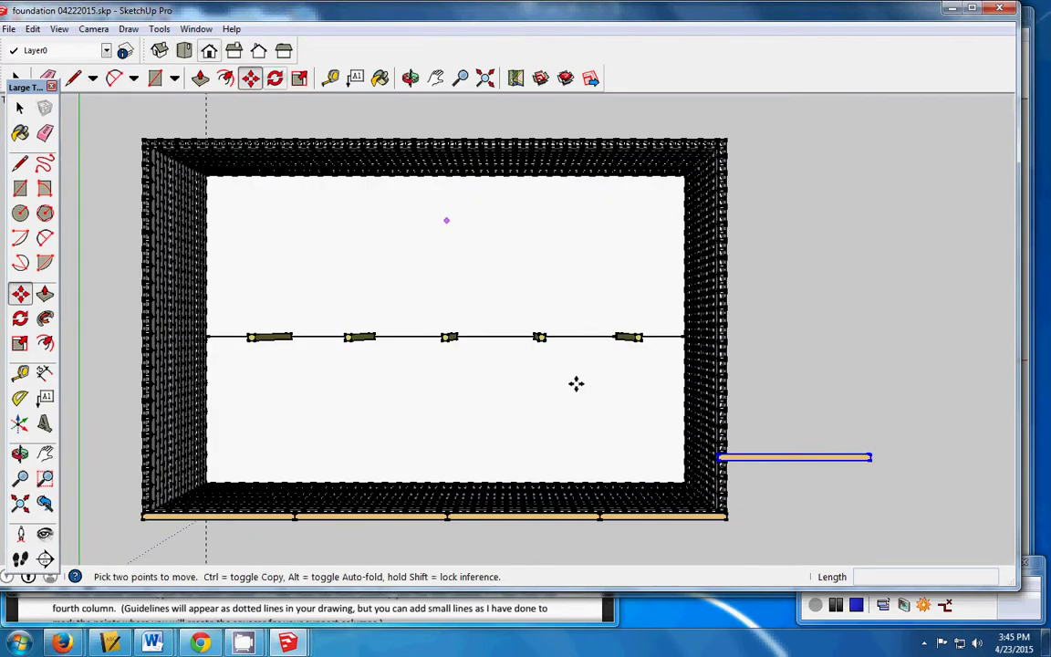
pyautogui.click(20, 318)
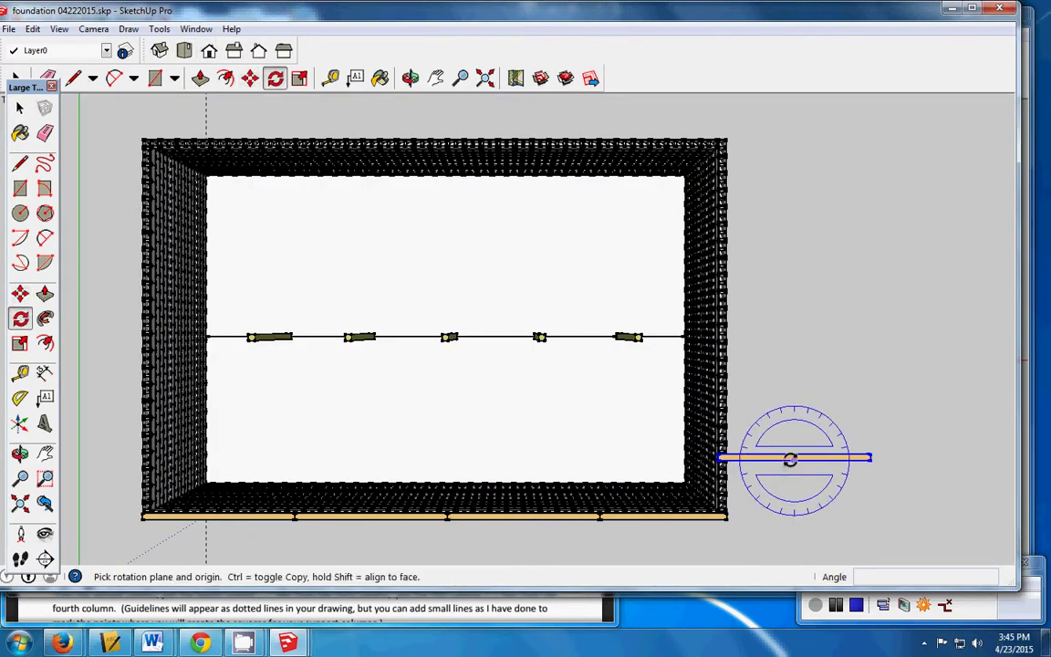
pyautogui.click(789, 459)
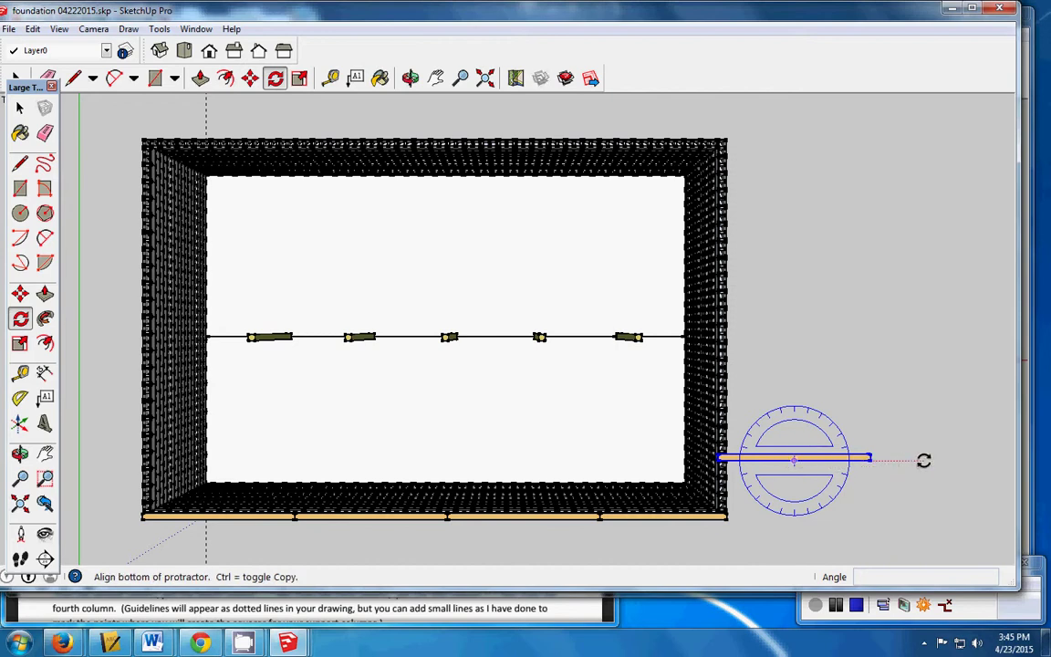
pyautogui.click(923, 460)
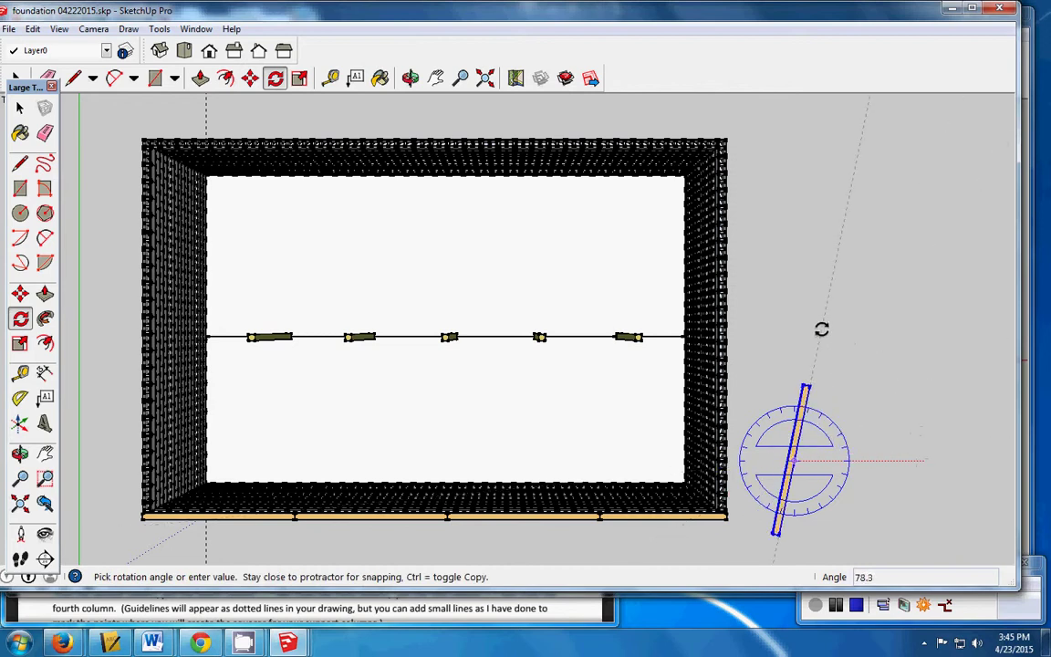
pyautogui.write('90')
pyautogui.press('Return')
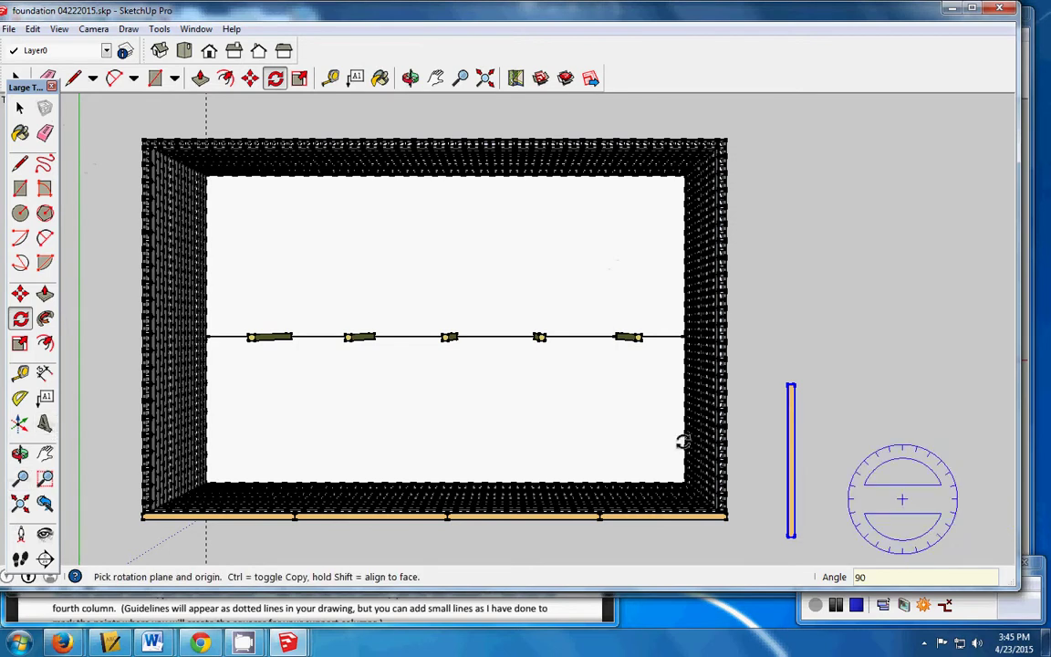
# Step: Move the rotated board onto the short wall, flush with its outer edge and butted against the long wall's corner sill plate board
pyautogui.click(20, 107)
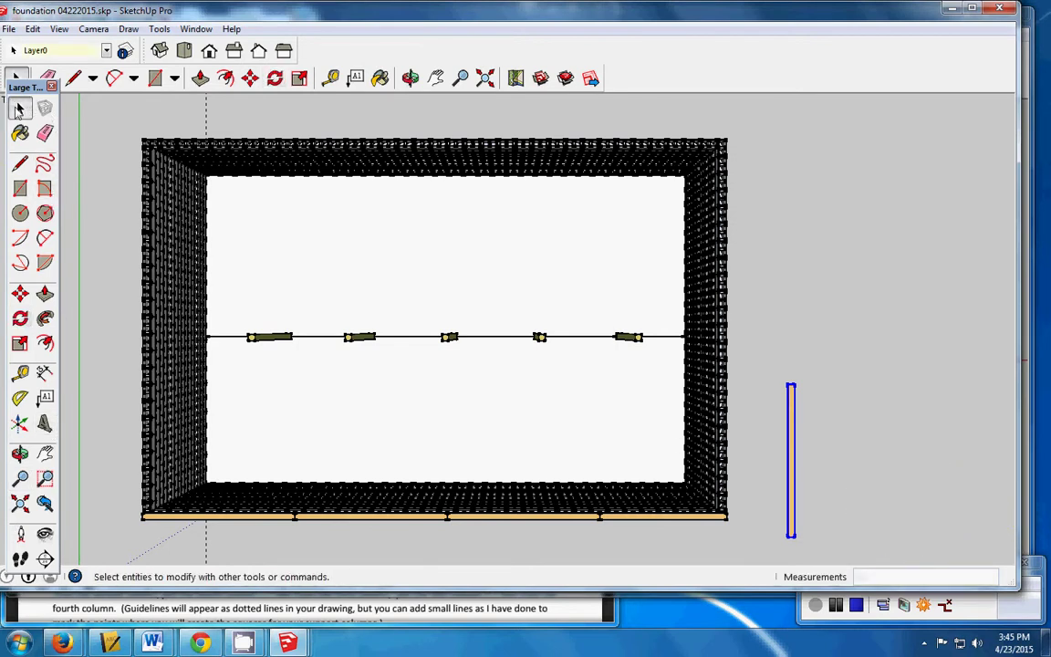
pyautogui.click(20, 293)
pyautogui.click(790, 536)
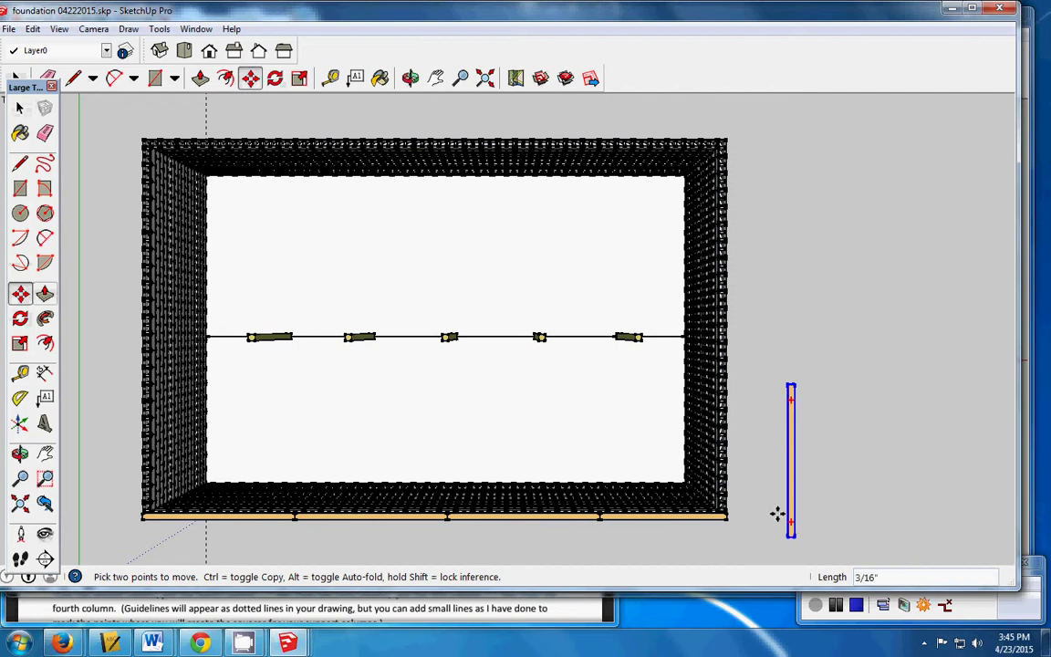
pyautogui.click(741, 492)
pyautogui.scroll(2, 740, 496)
pyautogui.scroll(2, 740, 496)
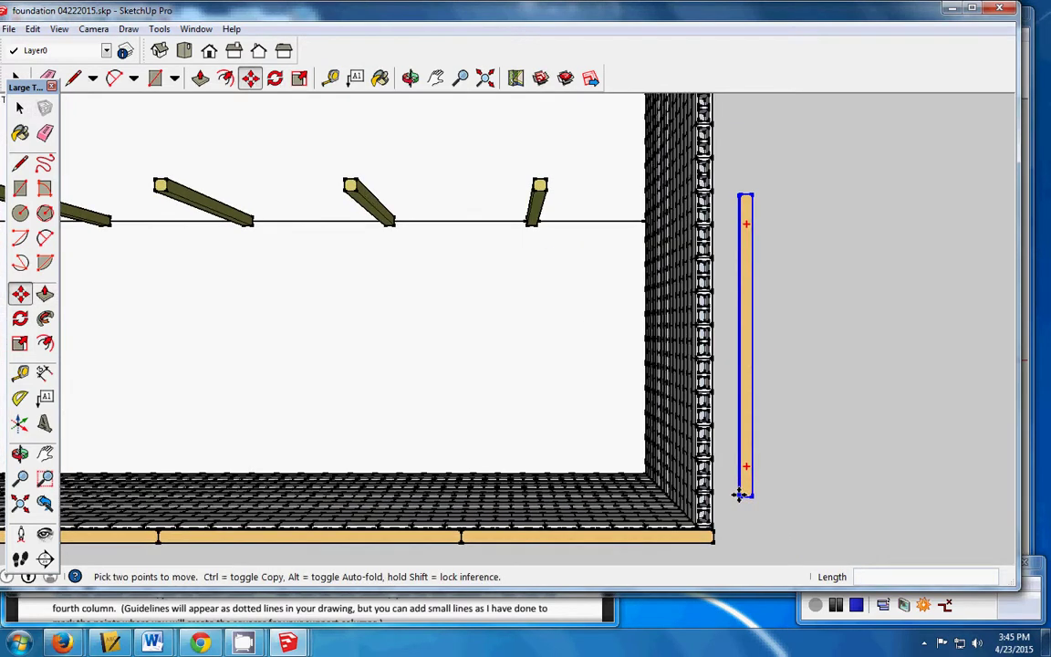
pyautogui.click(754, 498)
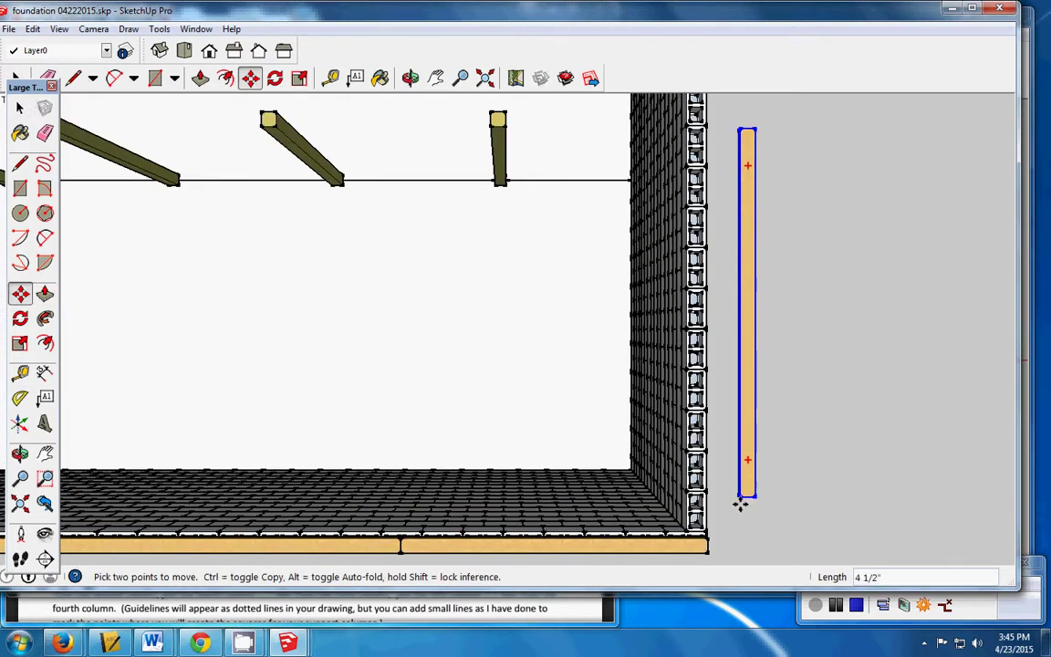
pyautogui.click(703, 535)
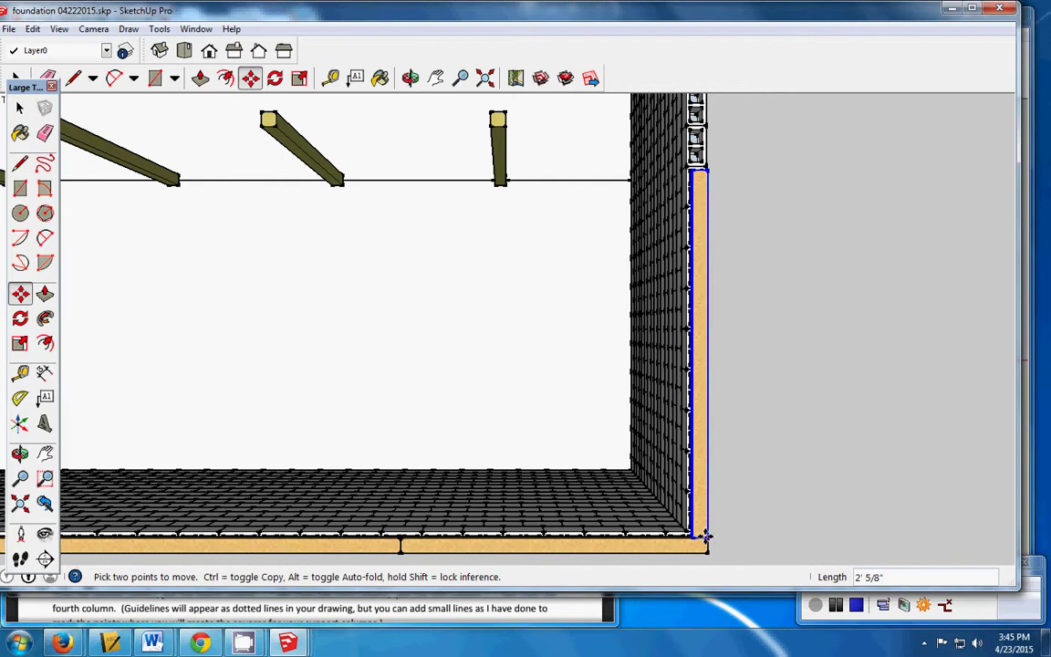
# Step: Examine the corner joint between the two sill plate runs and the board's position along the short wall
pyautogui.scroll(2, 703, 535)
pyautogui.click(436, 78)
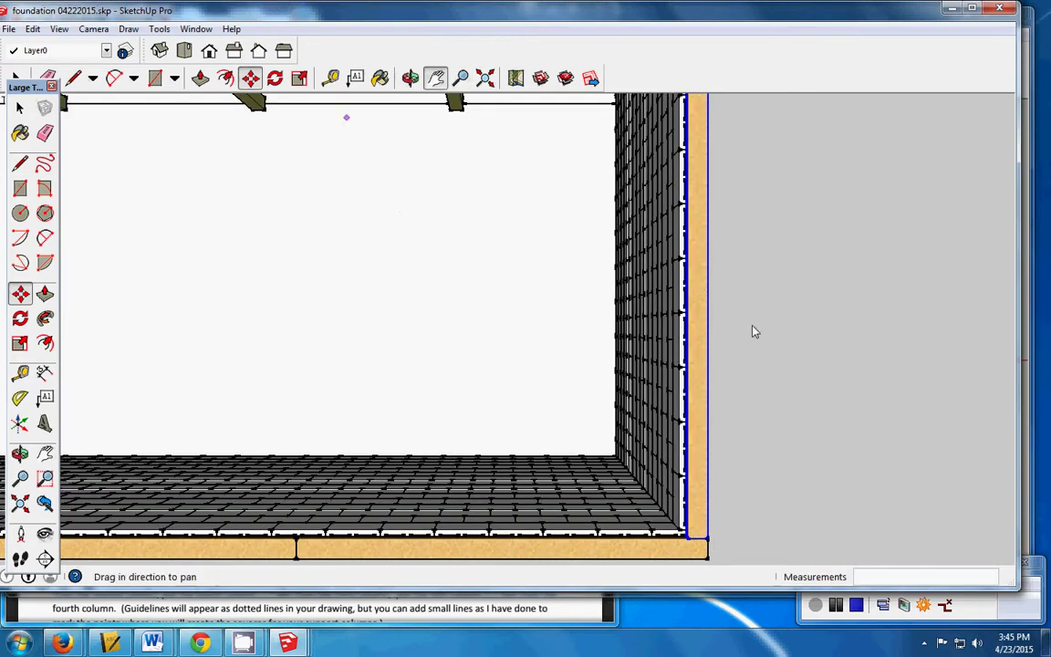
pyautogui.moveTo(752, 424); pyautogui.dragTo(726, 272)
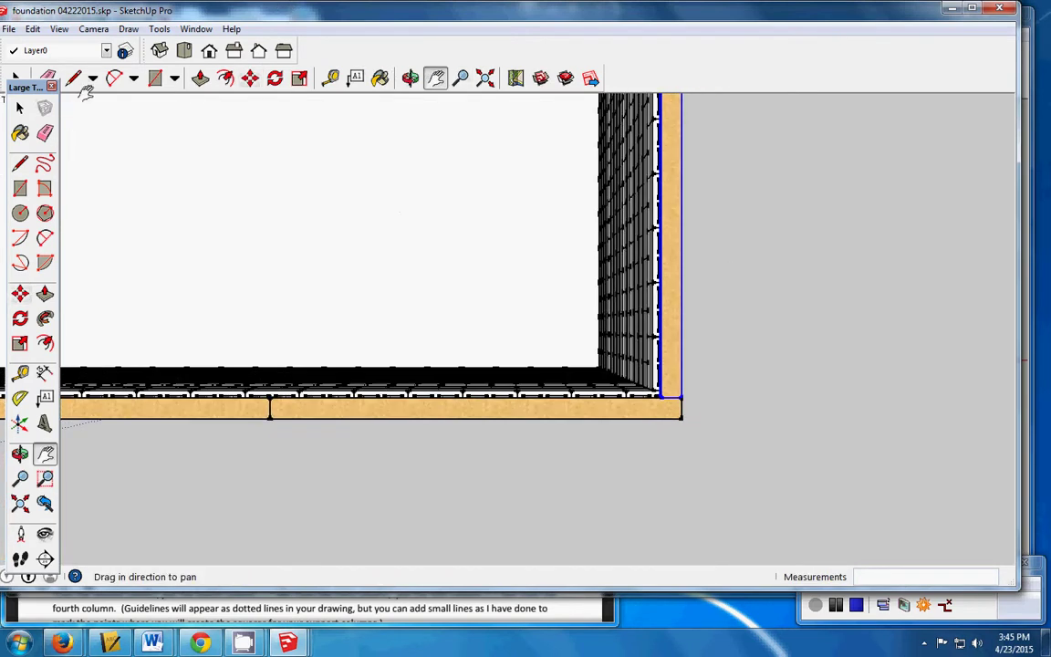
pyautogui.scroll(2, 610, 404)
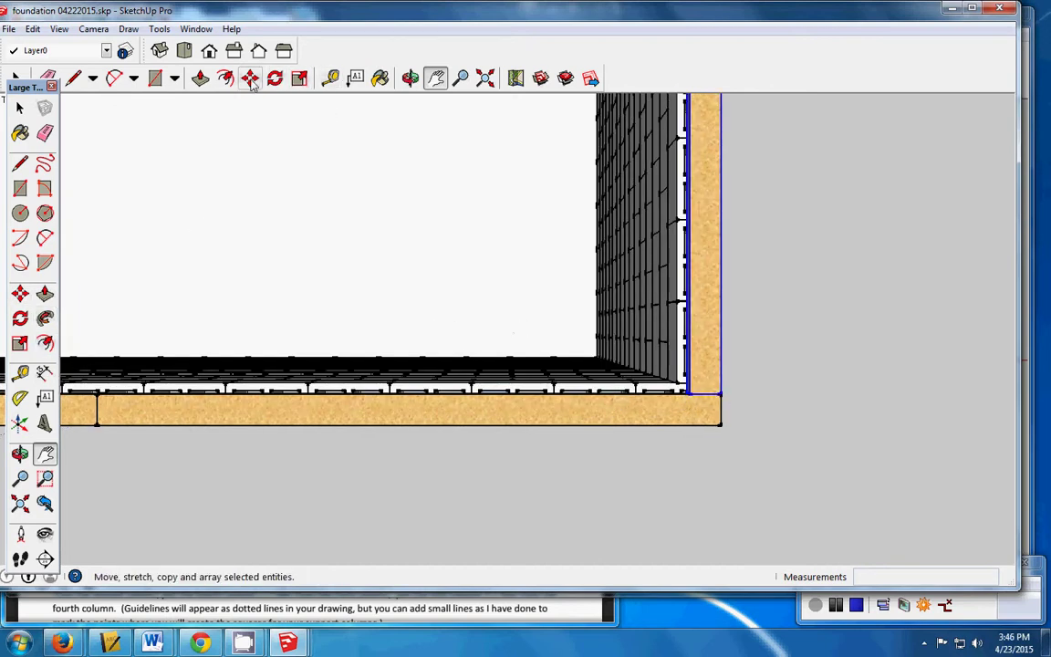
pyautogui.scroll(-5, 734, 432)
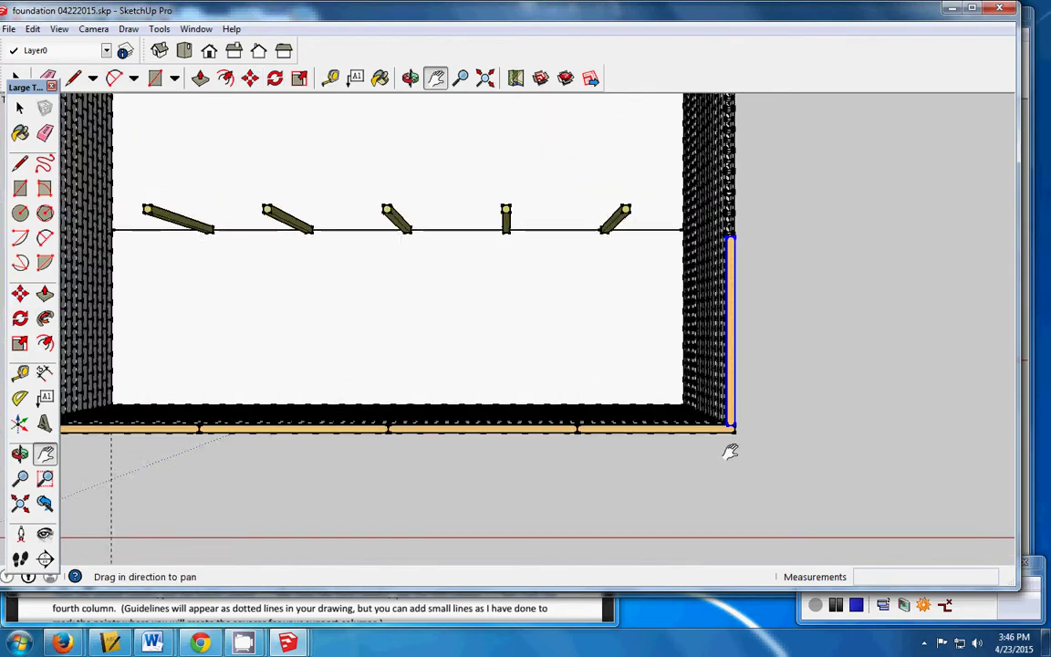
pyautogui.scroll(-2, 729, 450)
pyautogui.scroll(1, 729, 451)
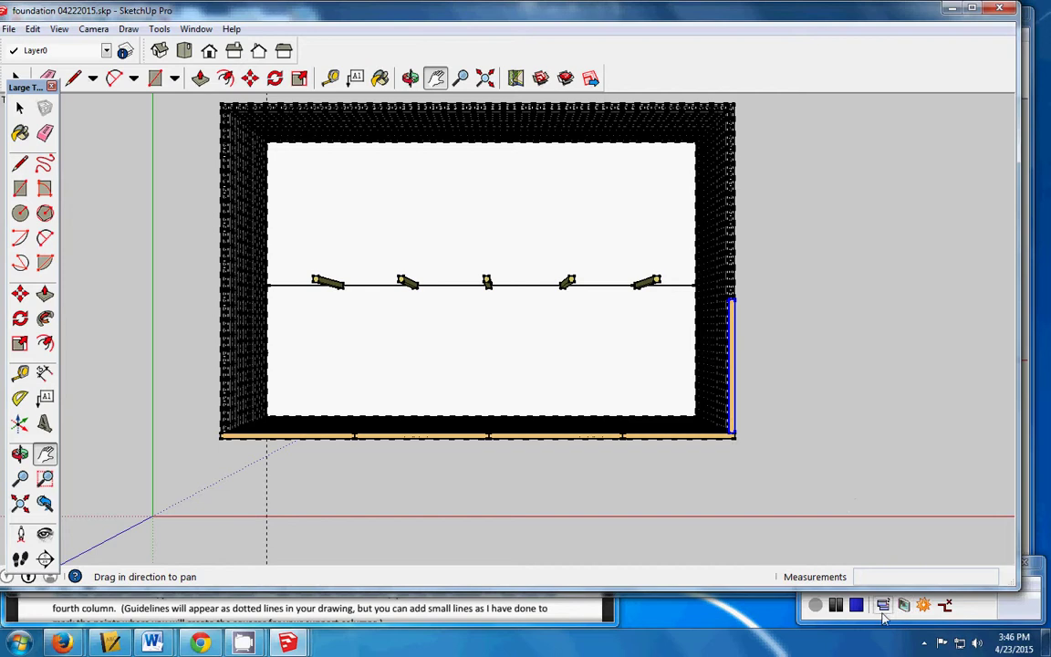
pyautogui.click(836, 606)
pyautogui.click(815, 606)
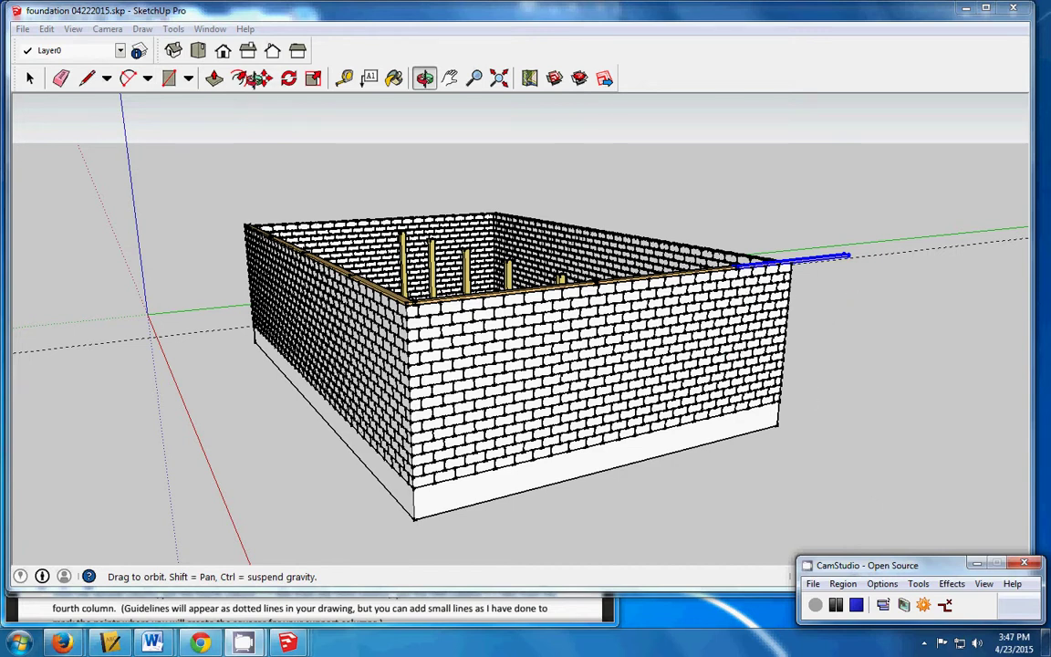
# Step: Make the short wall's last sill plate board, which overhangs the far corner, a unique component
pyautogui.click(47, 29)
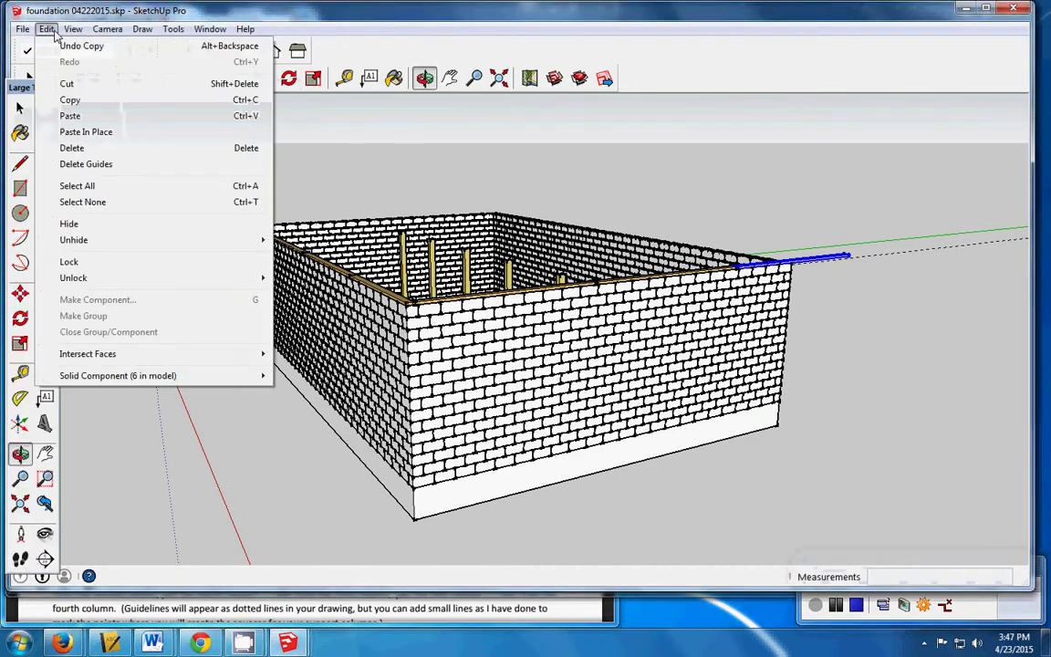
pyautogui.moveTo(110, 378)
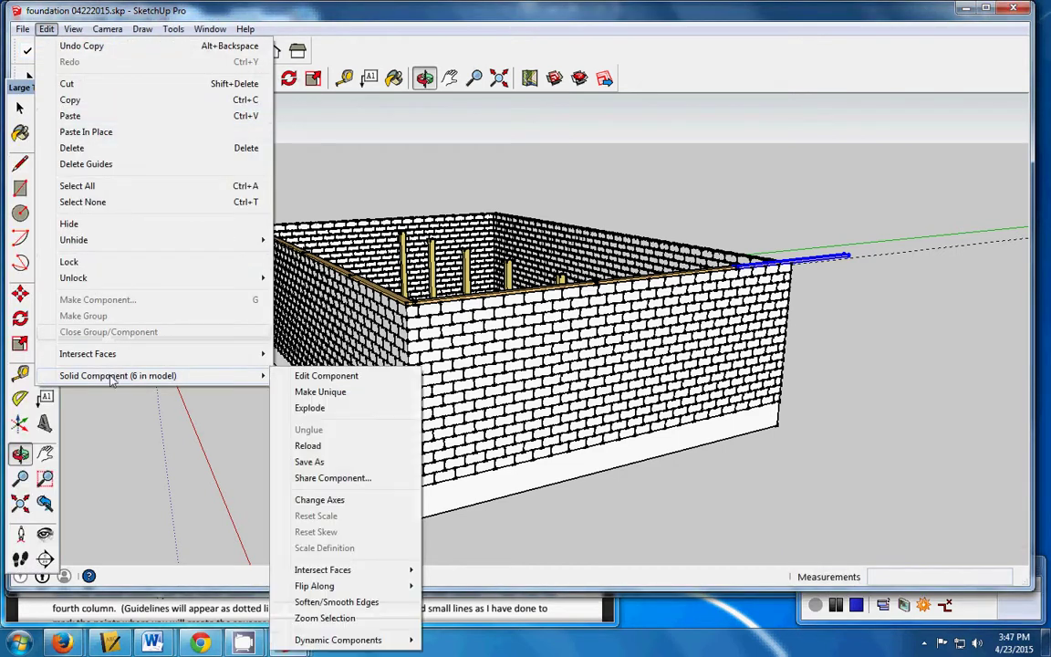
pyautogui.click(315, 397)
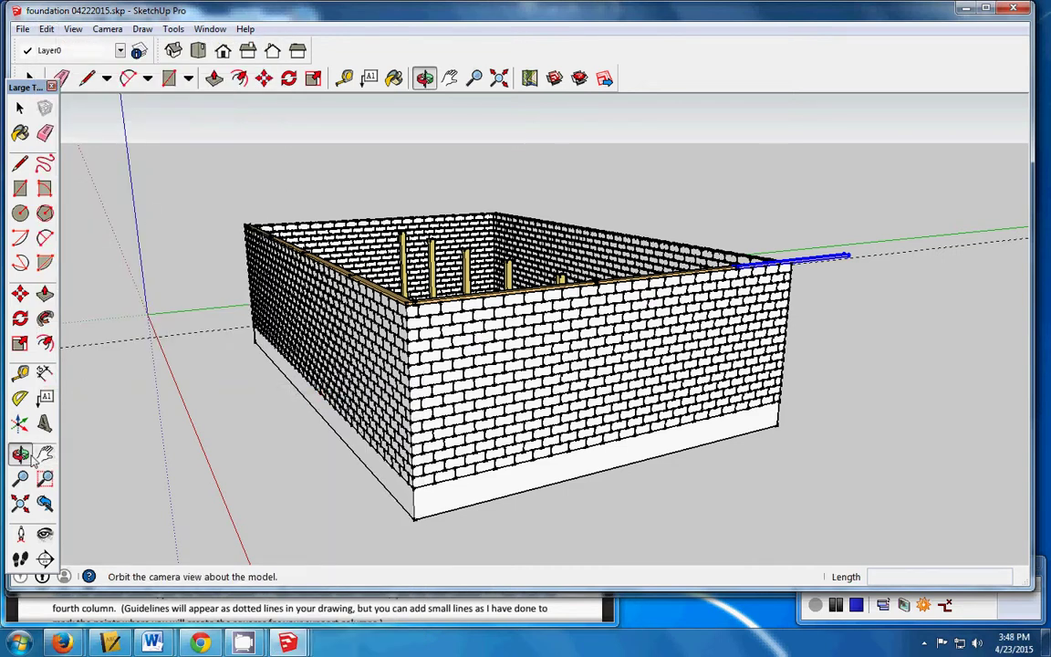
# Step: Open the overhanging short-wall board for editing, push its end face back 6' 6" flush with the wall corner, and close the component
pyautogui.moveTo(672, 302); pyautogui.dragTo(922, 303)
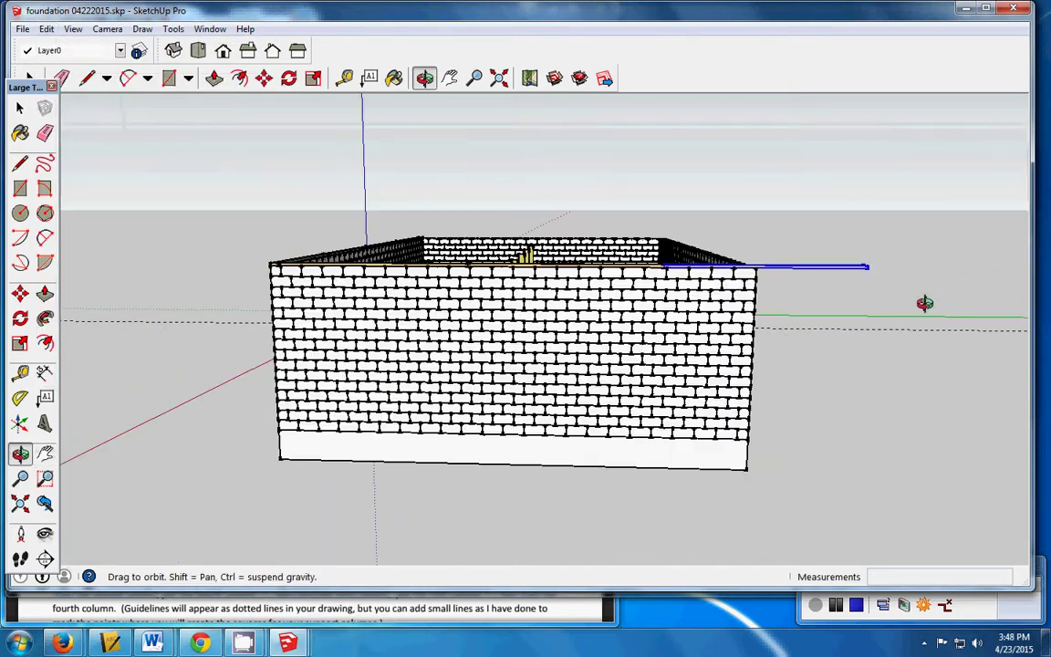
pyautogui.moveTo(708, 324); pyautogui.dragTo(726, 319)
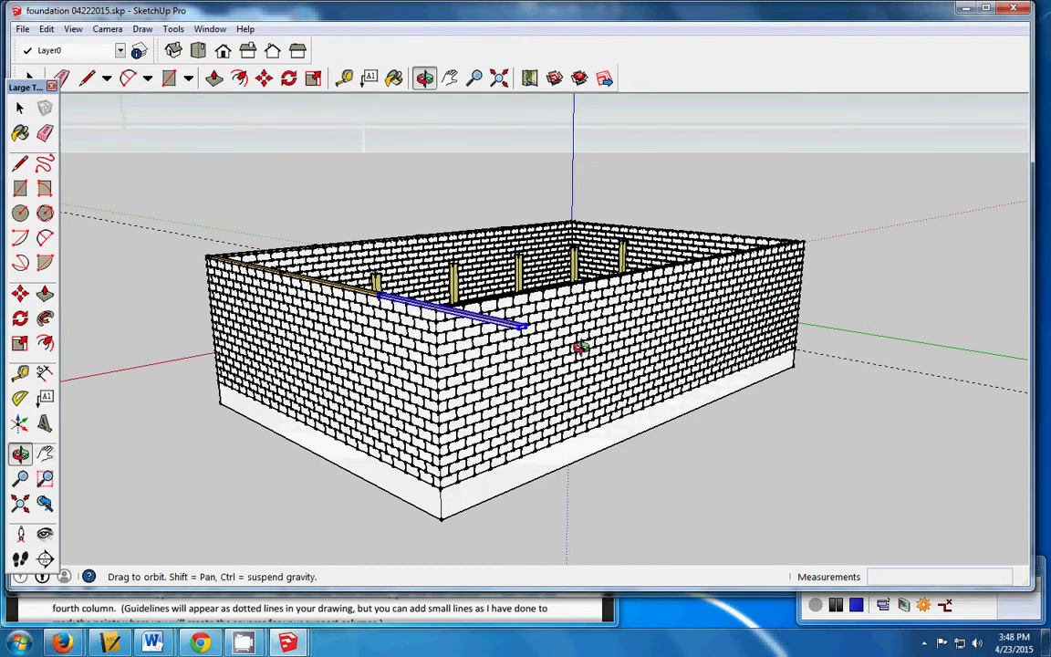
pyautogui.moveTo(580, 348); pyautogui.dragTo(413, 303)
pyautogui.click(19, 107)
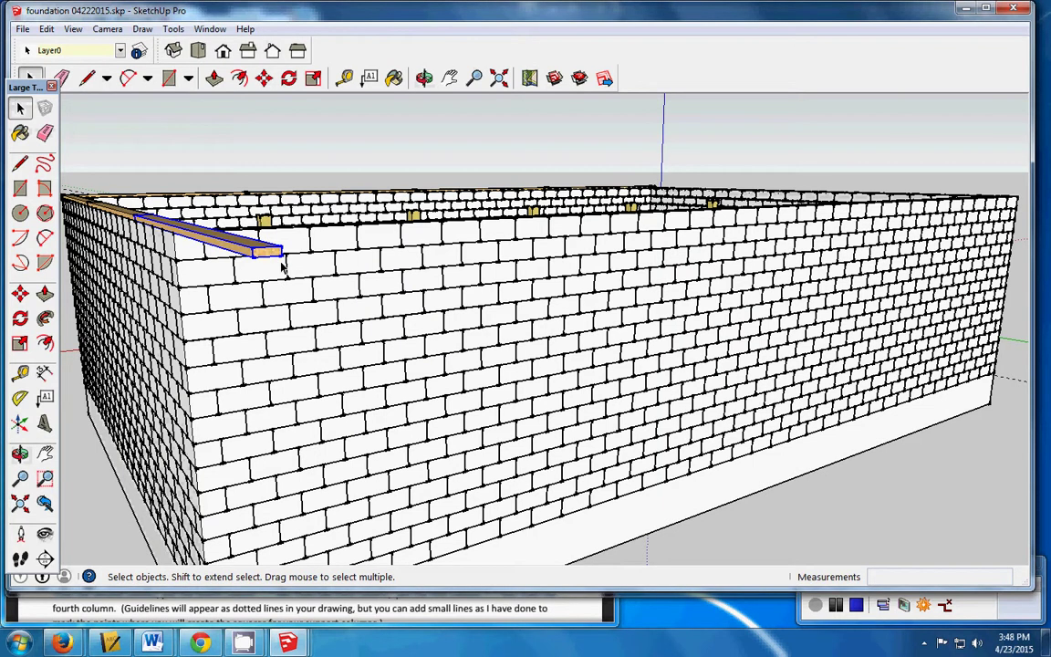
pyautogui.doubleClick(271, 260)
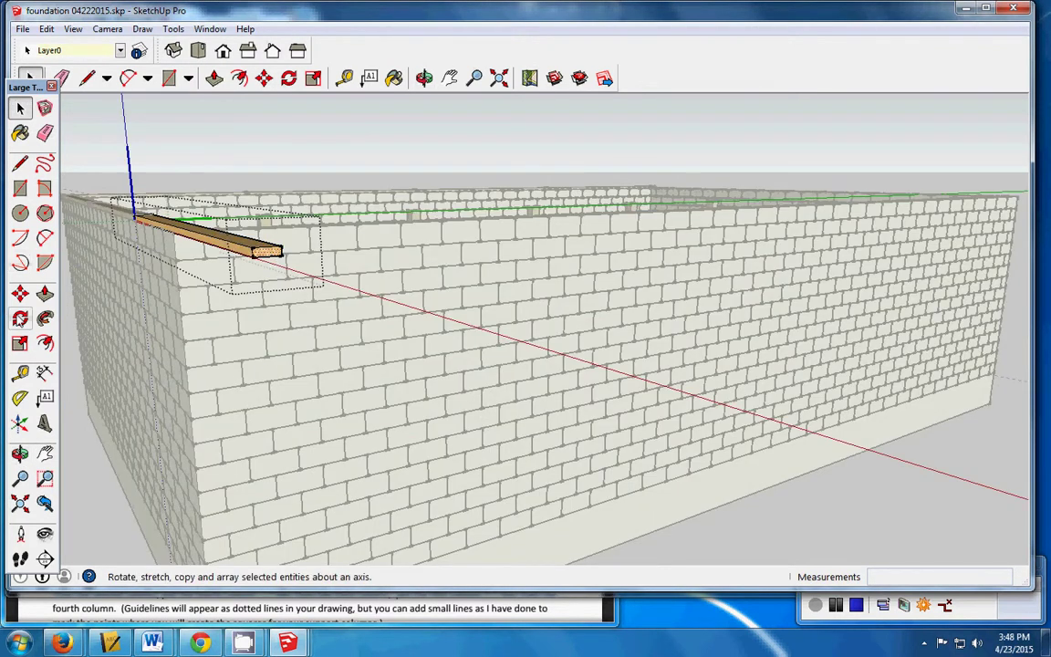
pyautogui.click(45, 293)
pyautogui.moveTo(274, 258); pyautogui.dragTo(199, 243)
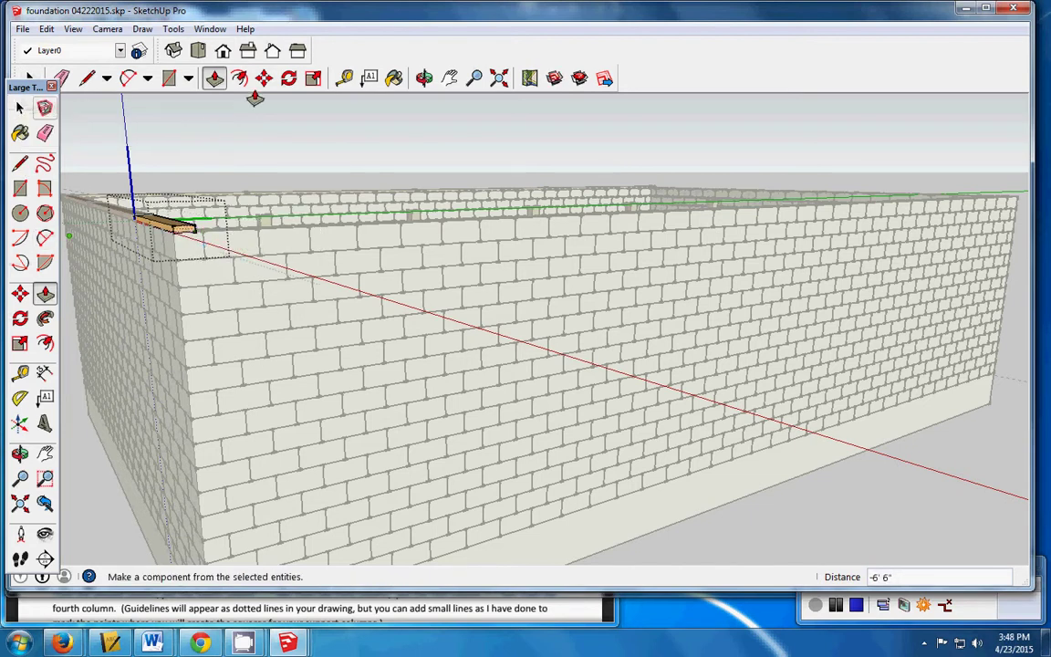
pyautogui.click(23, 109)
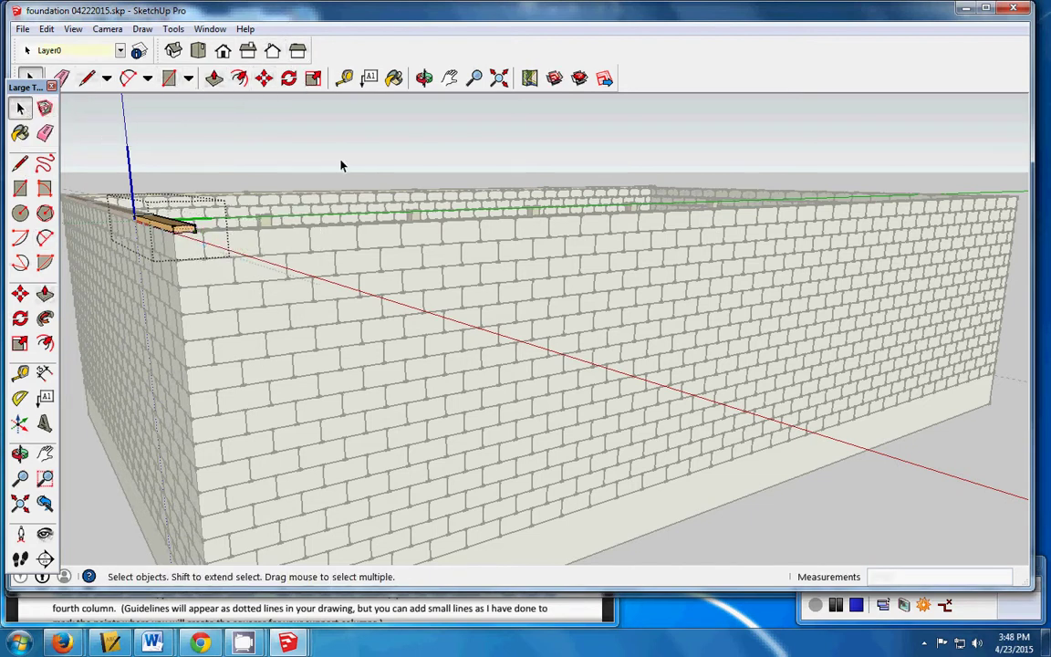
pyautogui.moveTo(342, 160); pyautogui.dragTo(272, 260, button='middle')
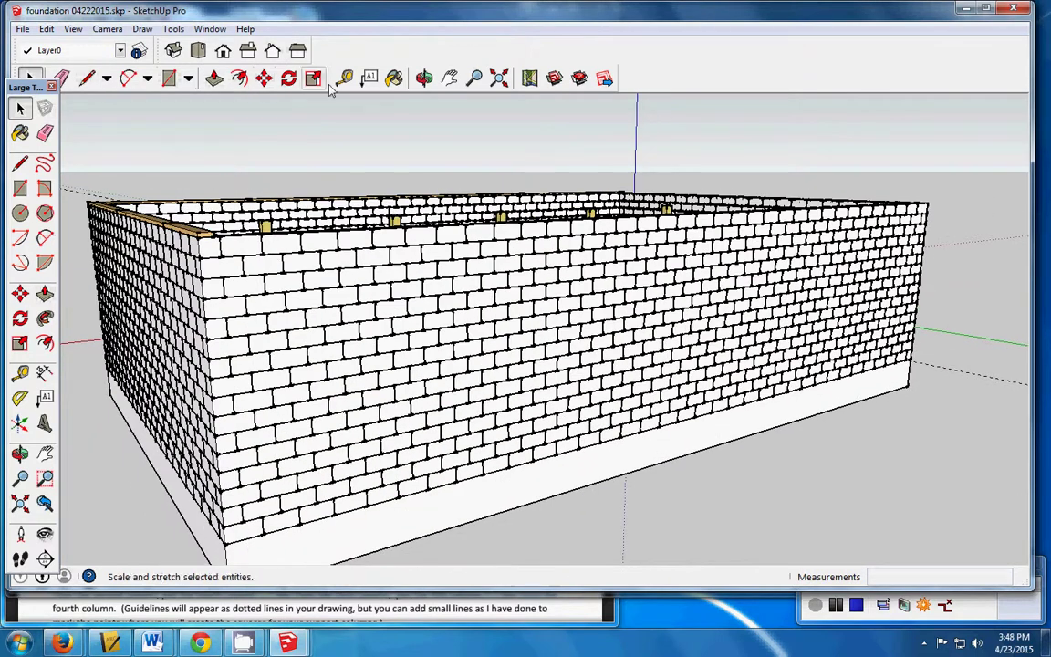
# Step: Select the three sill plate boards lying end to end along the short wall
pyautogui.click(424, 78)
pyautogui.moveTo(290, 262); pyautogui.dragTo(402, 302)
pyautogui.scroll(-5, 402, 302)
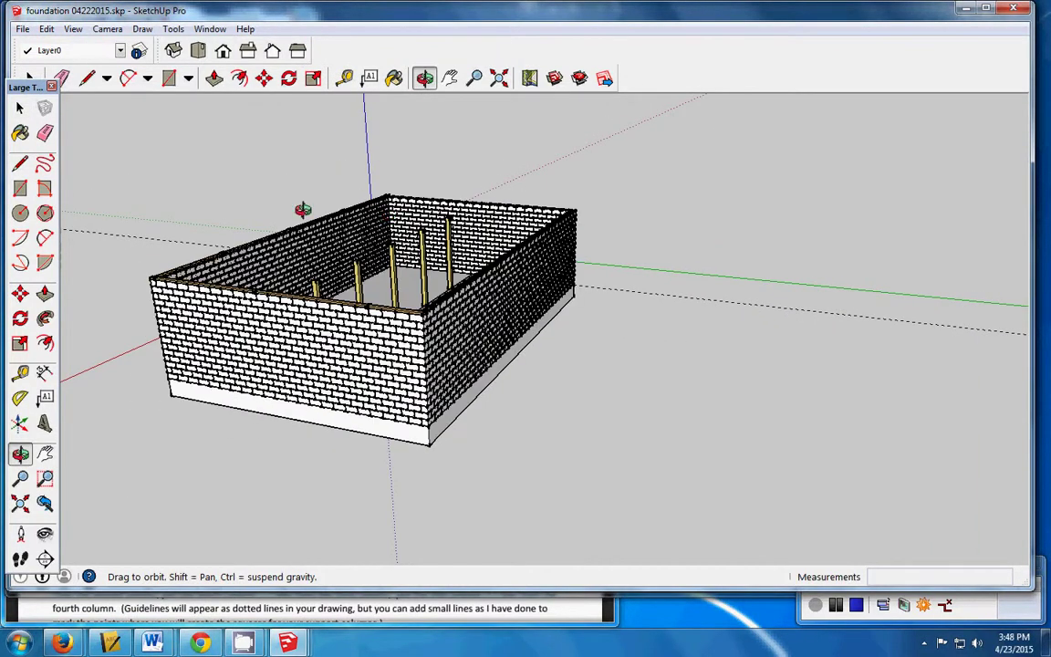
pyautogui.scroll(2, 311, 190)
pyautogui.scroll(3, 310, 191)
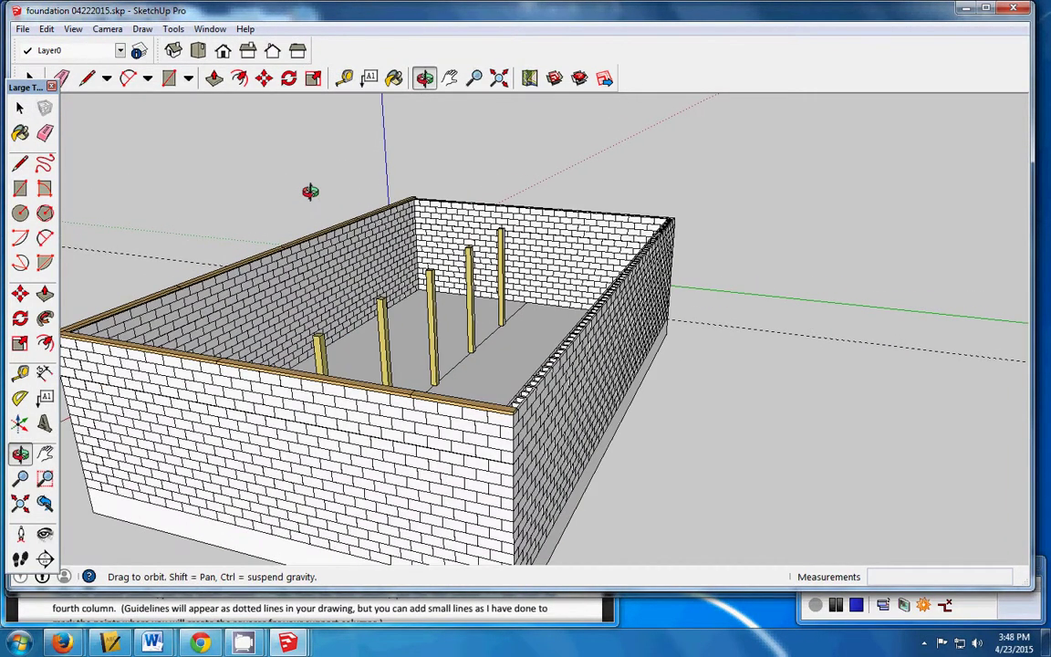
pyautogui.click(449, 78)
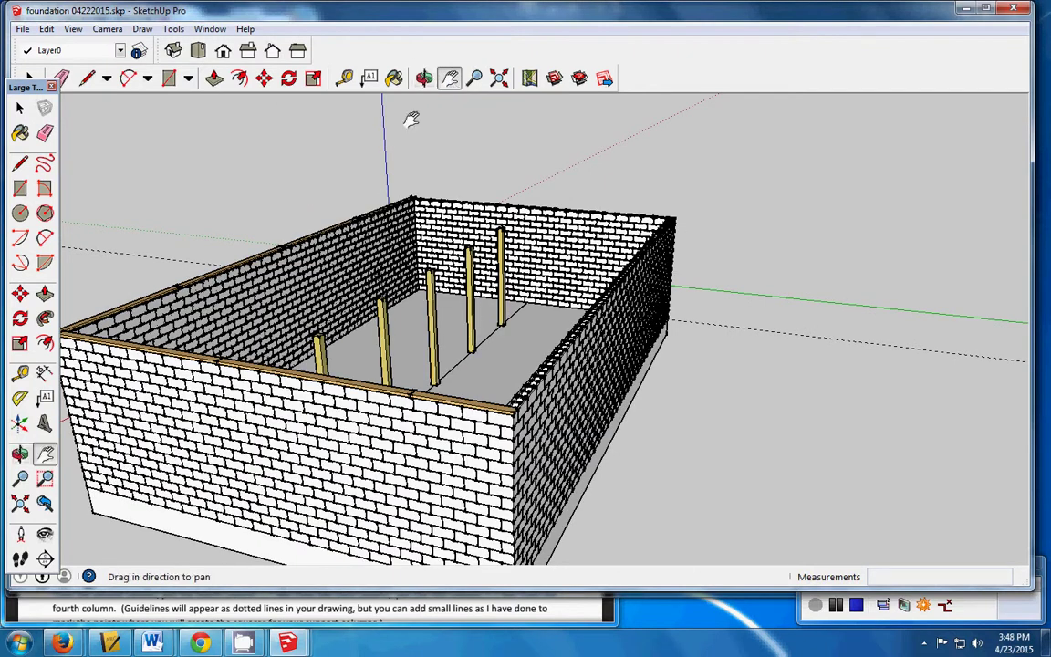
pyautogui.moveTo(397, 128); pyautogui.dragTo(463, 130)
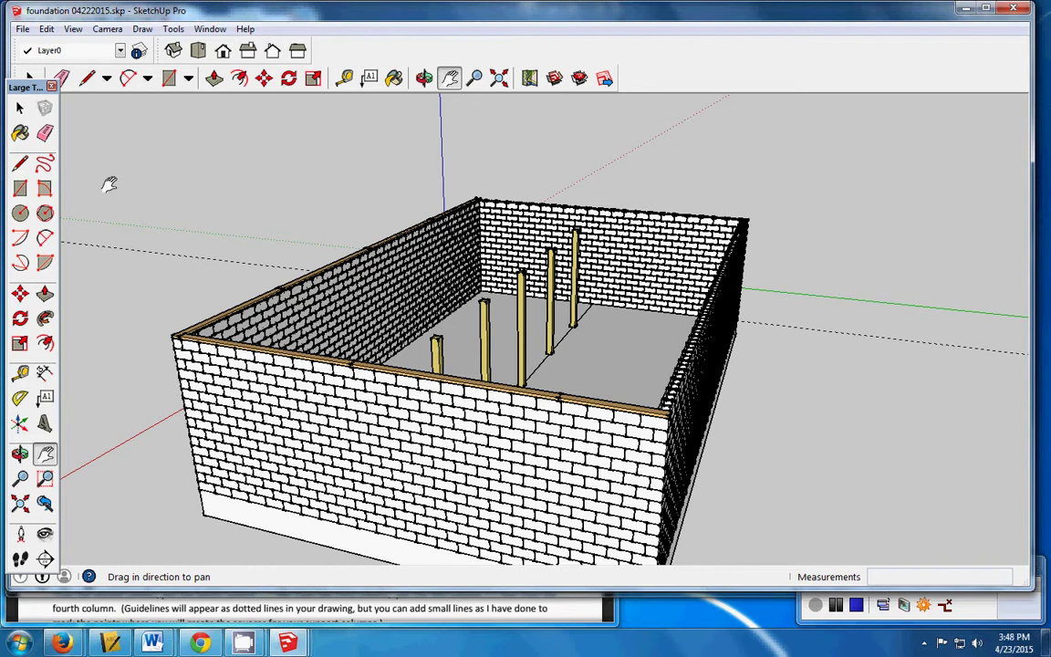
pyautogui.click(20, 108)
pyautogui.click(582, 408)
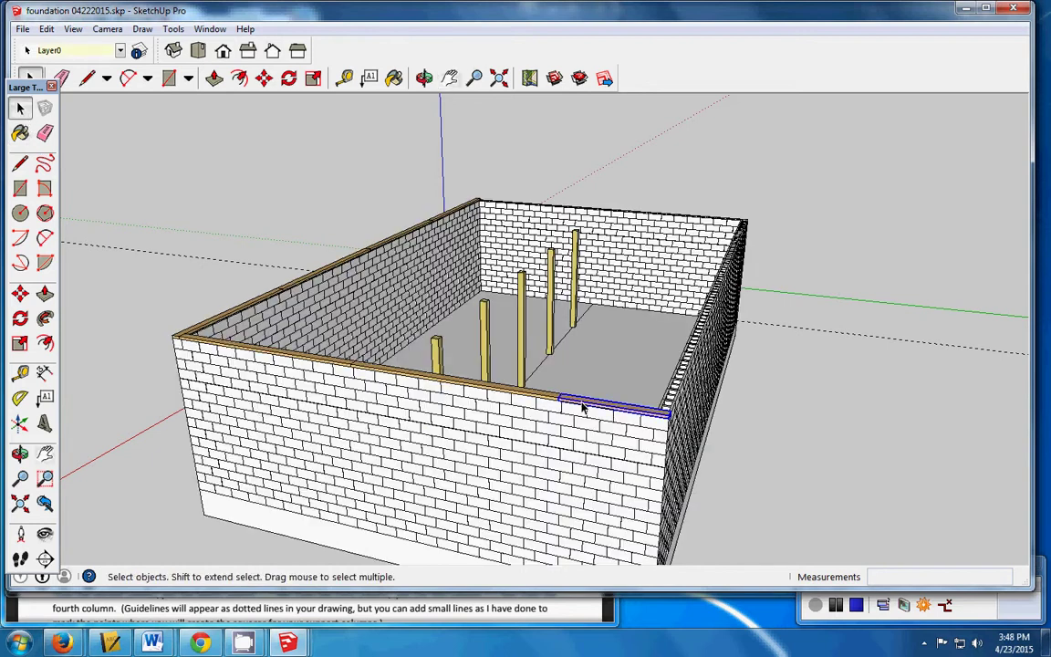
pyautogui.keyDown('shift'); pyautogui.click(518, 397); pyautogui.keyUp('shift')
pyautogui.keyDown('shift'); pyautogui.click(320, 363); pyautogui.keyUp('shift')
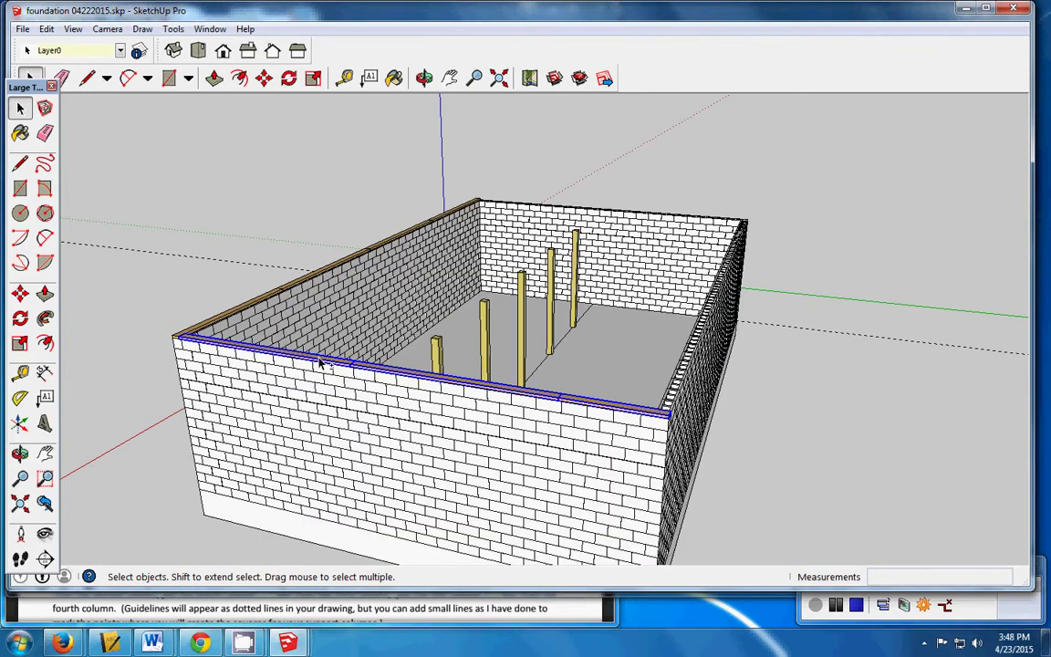
# Step: Add the four sill plate boards along the adjoining long wall to the selection, leaving the block wall itself out of it
pyautogui.keyDown('shift'); pyautogui.click(269, 301); pyautogui.keyUp('shift')
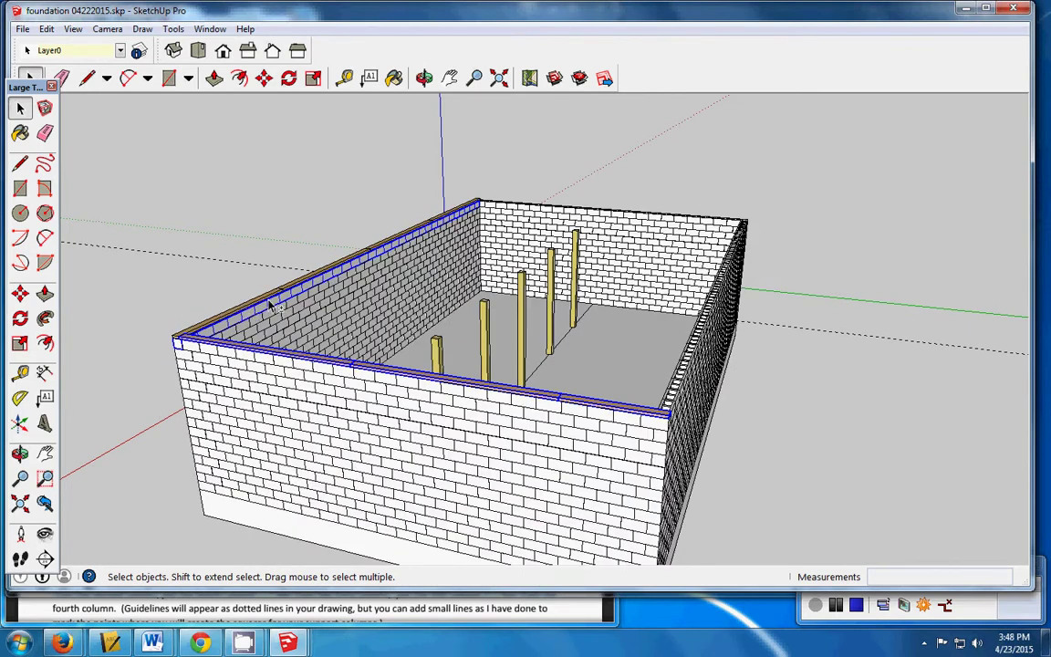
pyautogui.keyDown('shift'); pyautogui.click(253, 305); pyautogui.keyUp('shift')
pyautogui.keyDown('shift'); pyautogui.click(252, 306); pyautogui.keyUp('shift')
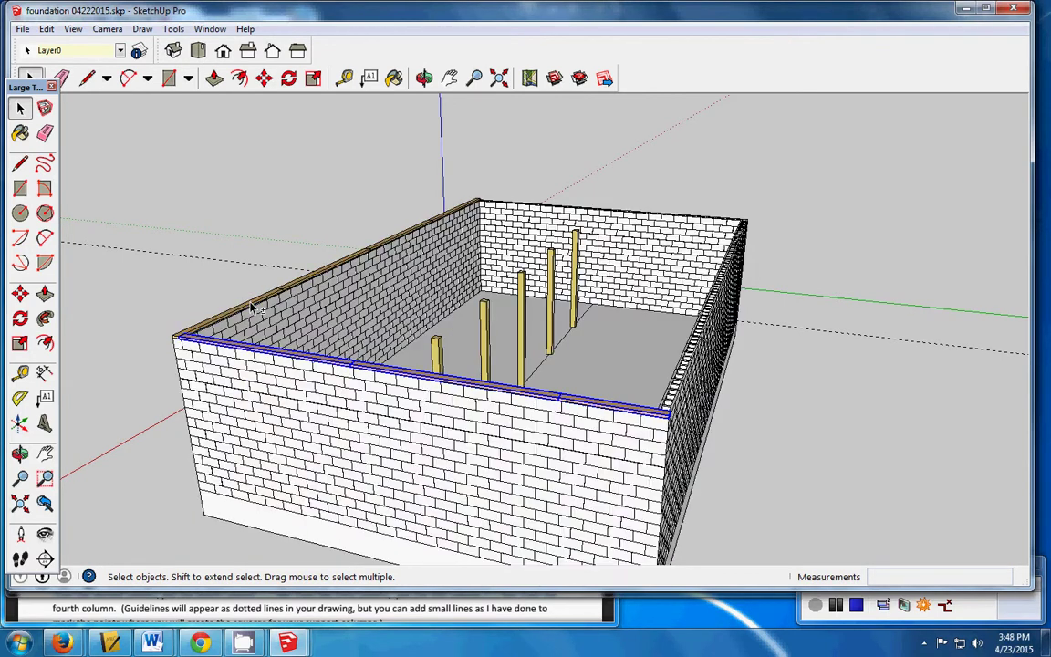
pyautogui.keyDown('shift'); pyautogui.click(253, 307); pyautogui.keyUp('shift')
pyautogui.keyDown('shift'); pyautogui.click(191, 328); pyautogui.keyUp('shift')
pyautogui.keyDown('shift'); pyautogui.click(180, 339); pyautogui.keyUp('shift')
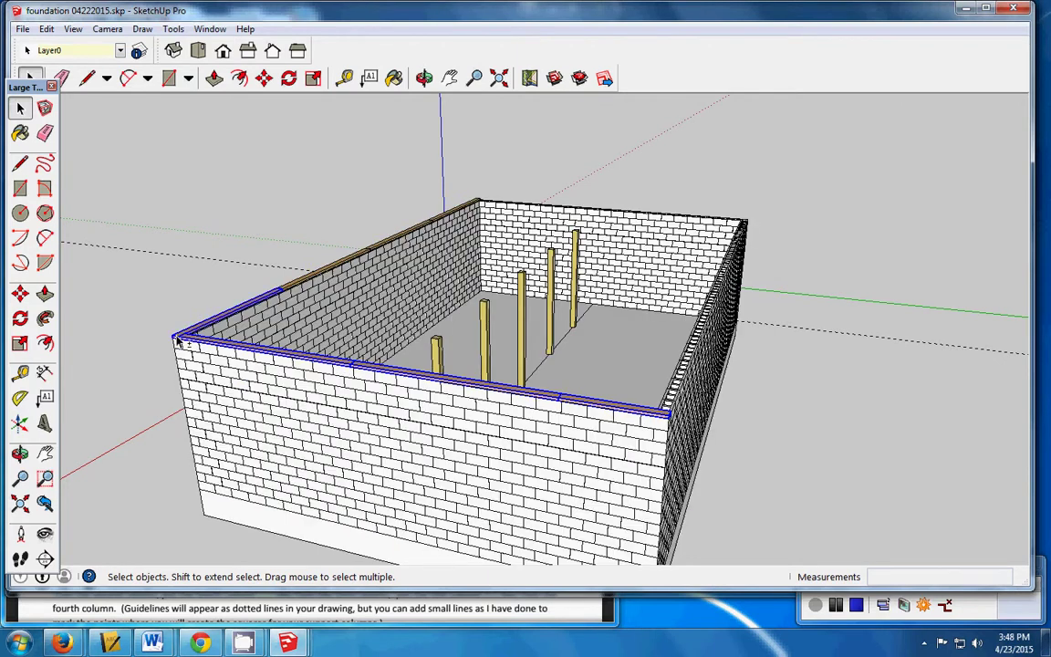
pyautogui.keyDown('shift'); pyautogui.click(290, 290); pyautogui.keyUp('shift')
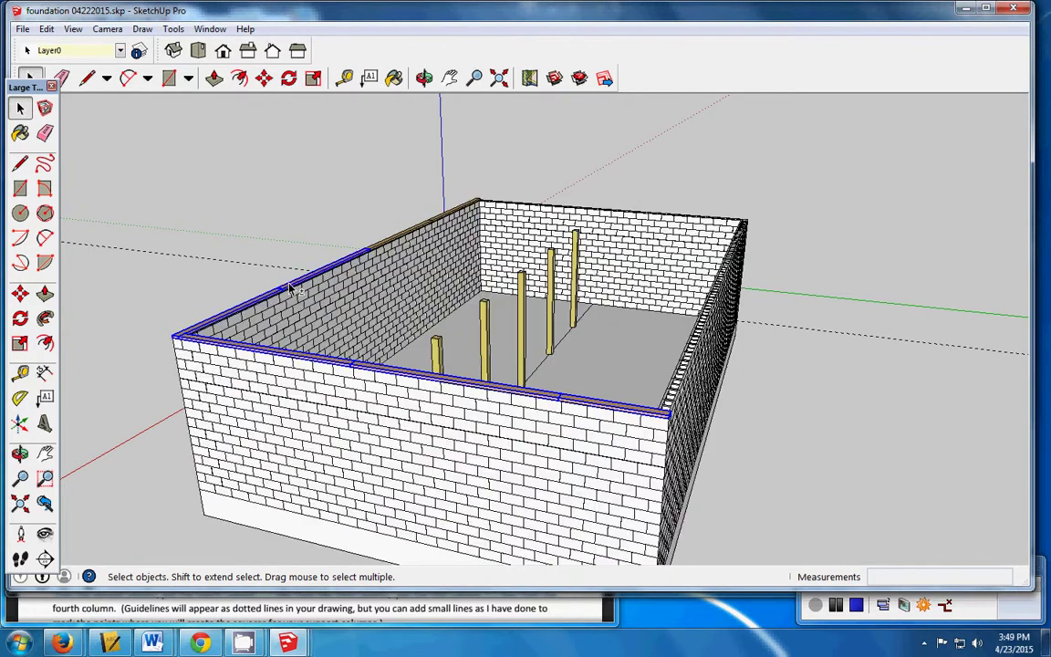
pyautogui.keyDown('shift'); pyautogui.click(378, 246); pyautogui.keyUp('shift')
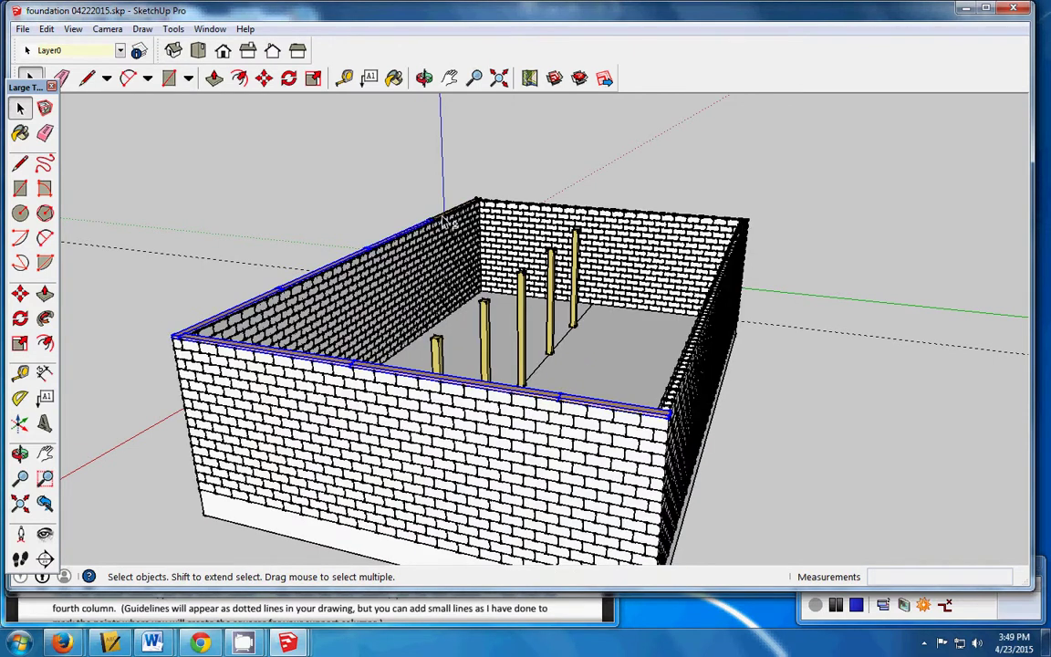
pyautogui.keyDown('shift'); pyautogui.click(440, 221); pyautogui.keyUp('shift')
# Step: Copy the selected L-shaped run of sill plate boards about 35' 6" away onto open space beside the foundation
pyautogui.click(20, 293)
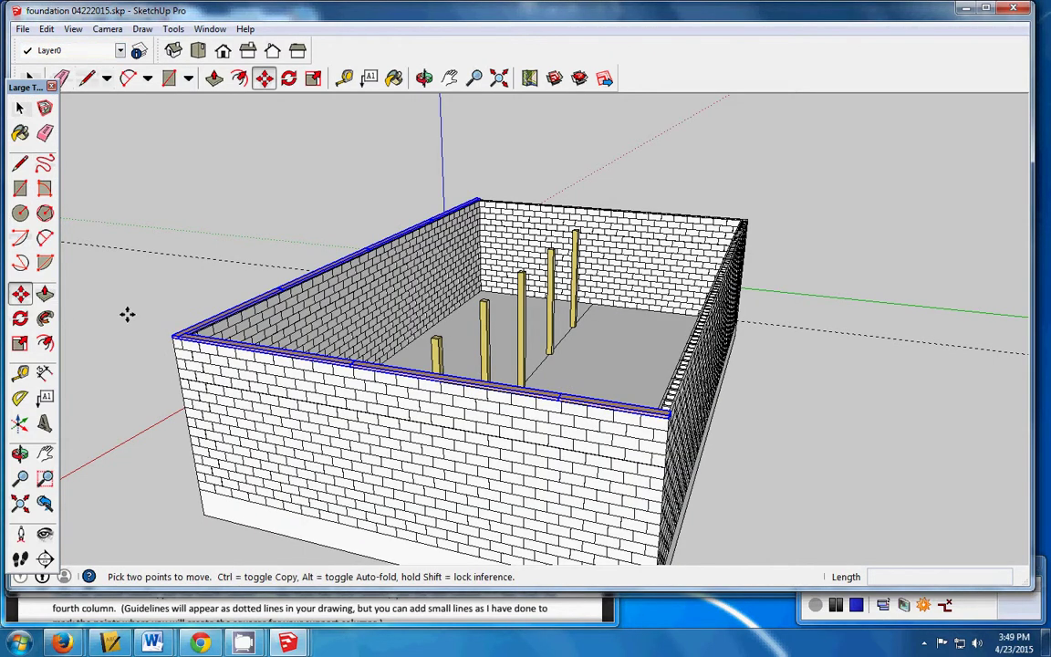
pyautogui.press('ctrl')
pyautogui.click(180, 336)
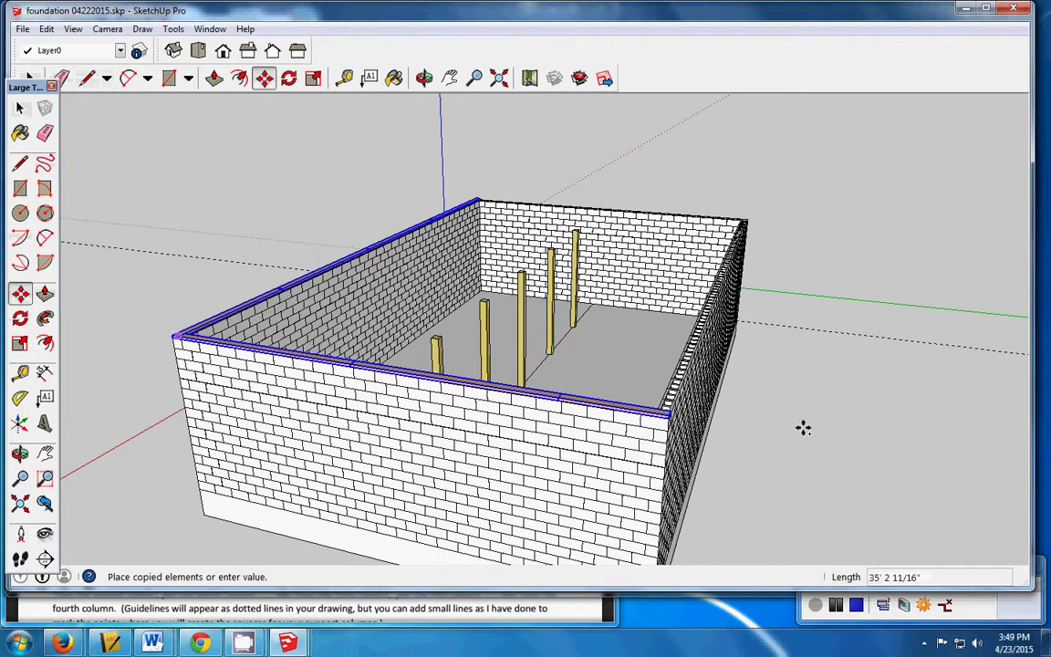
pyautogui.click(803, 429)
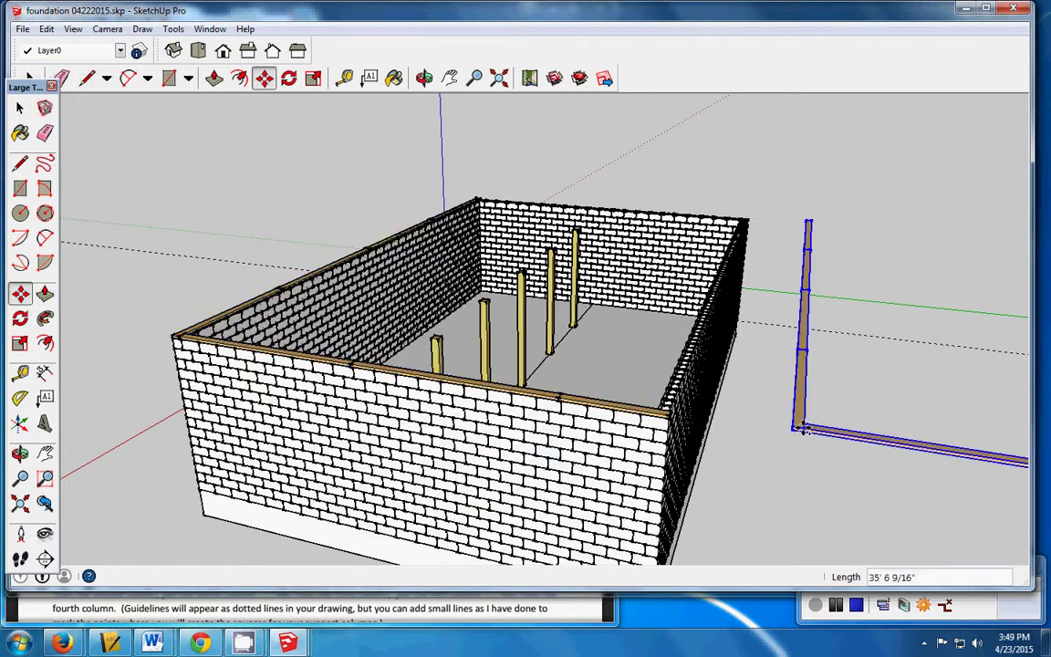
# Step: Rotate the copied L-shaped sill plate run 180 degrees in plan view about a point near its corner
pyautogui.click(197, 52)
pyautogui.scroll(-2, 500, 196)
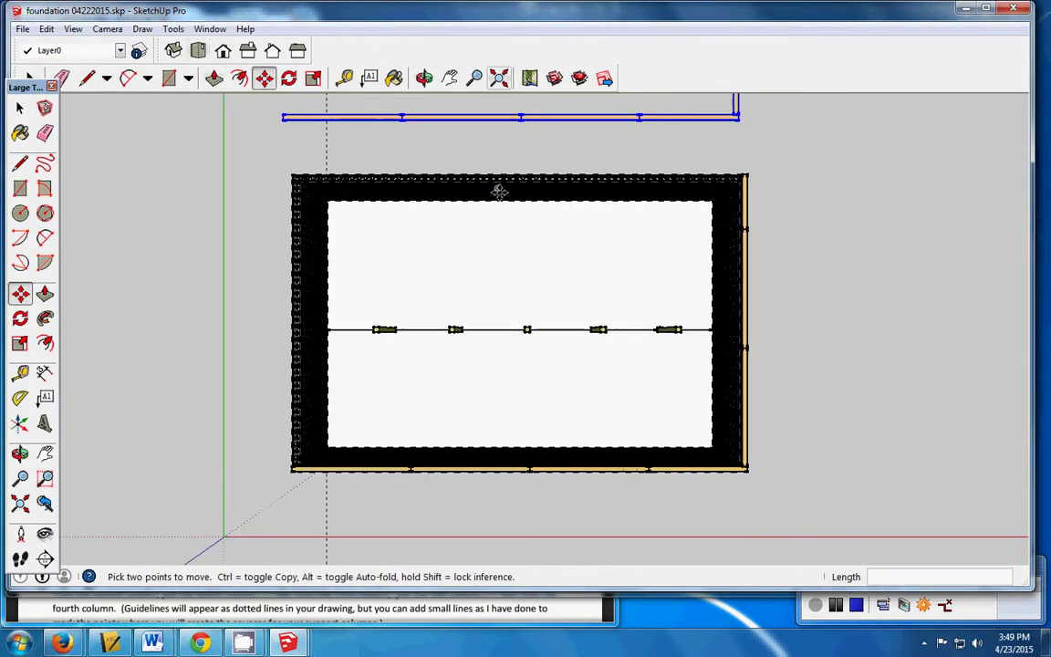
pyautogui.scroll(-2, 500, 196)
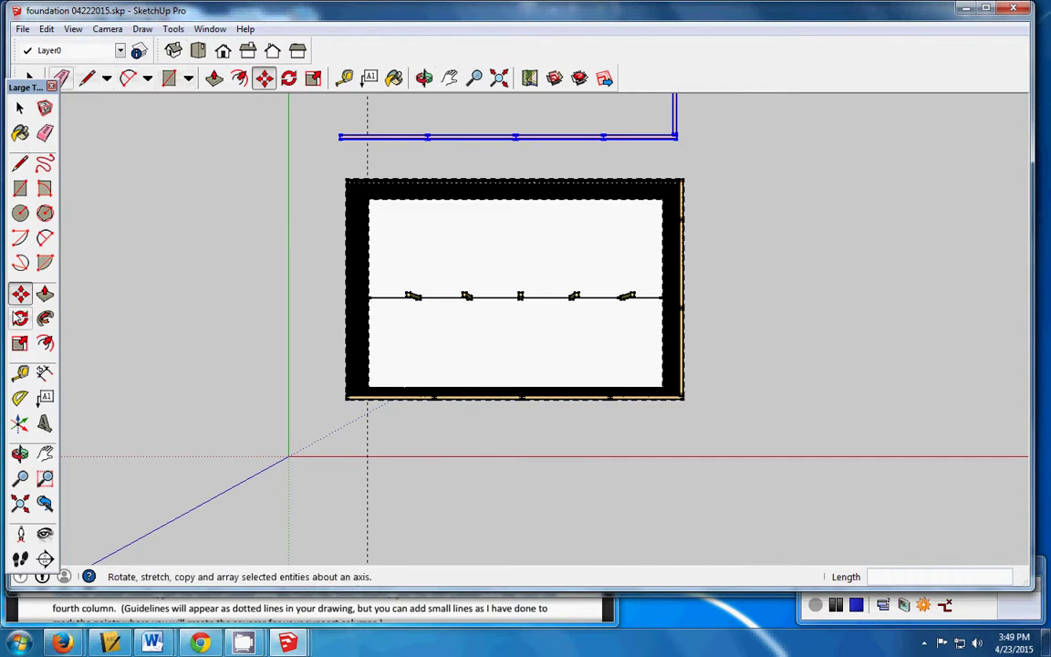
pyautogui.click(21, 318)
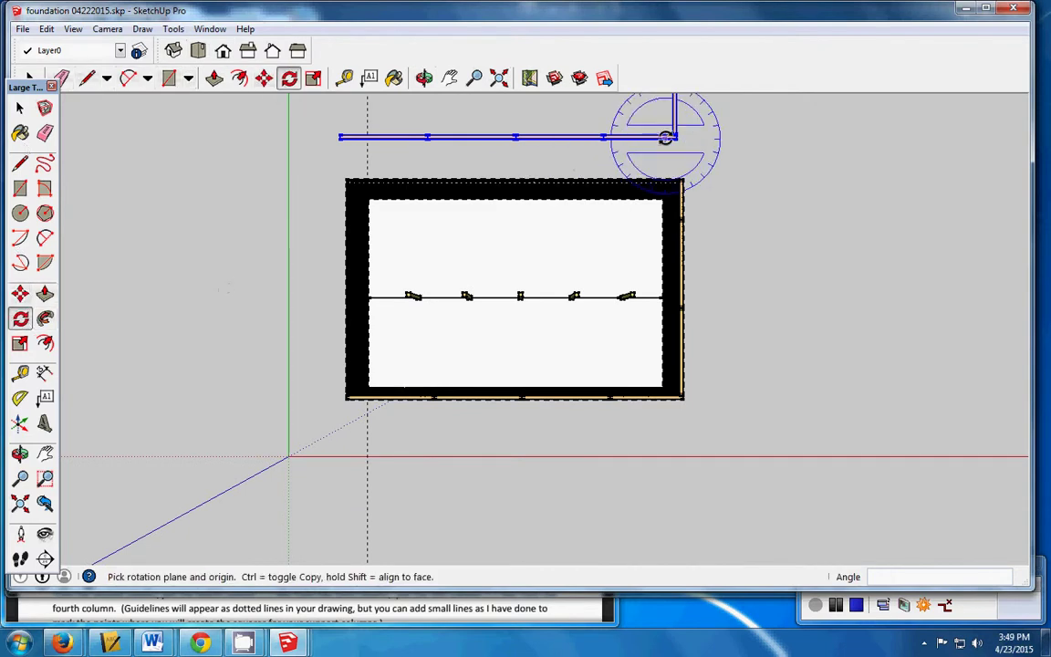
pyautogui.click(816, 136)
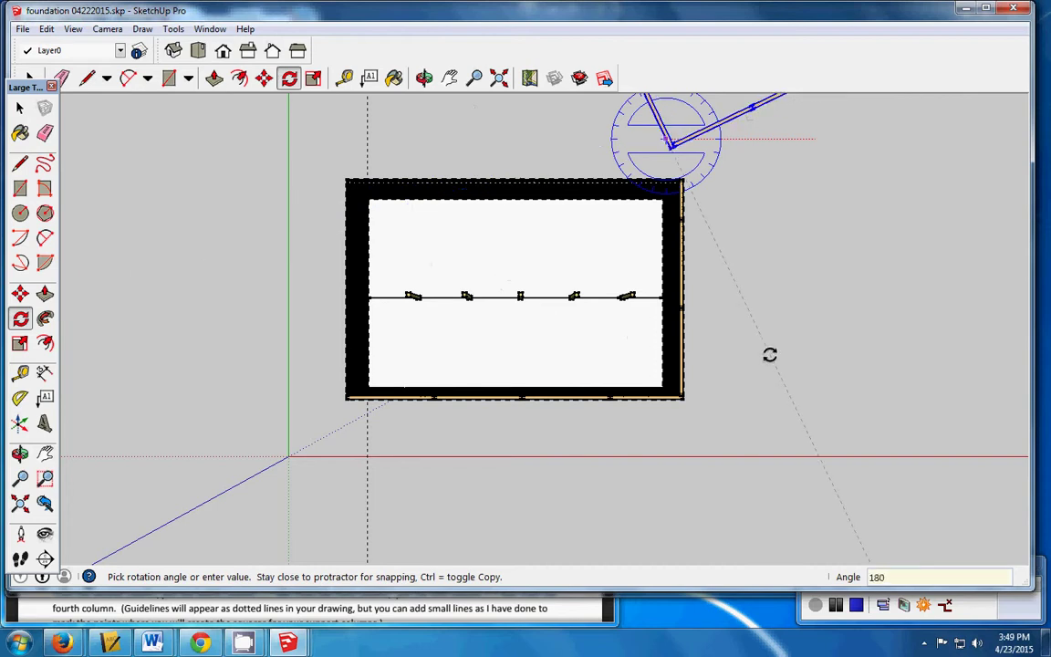
pyautogui.press('Return')
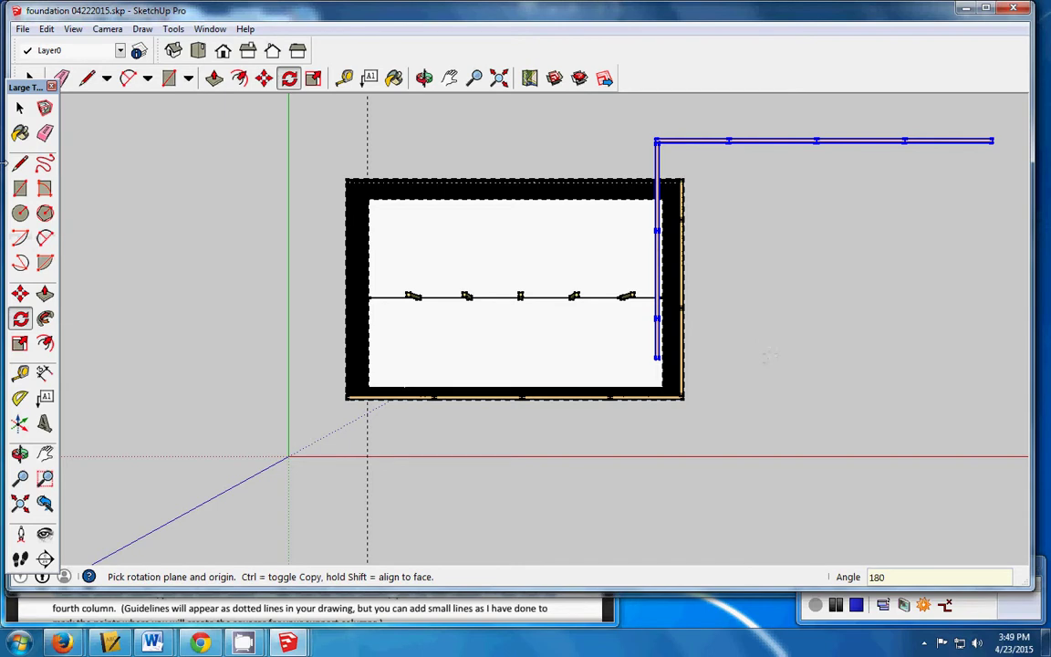
# Step: Move the rotated run by its long leg's free end to the foundation's upper corner, placing it over the two bare walls
pyautogui.click(19, 296)
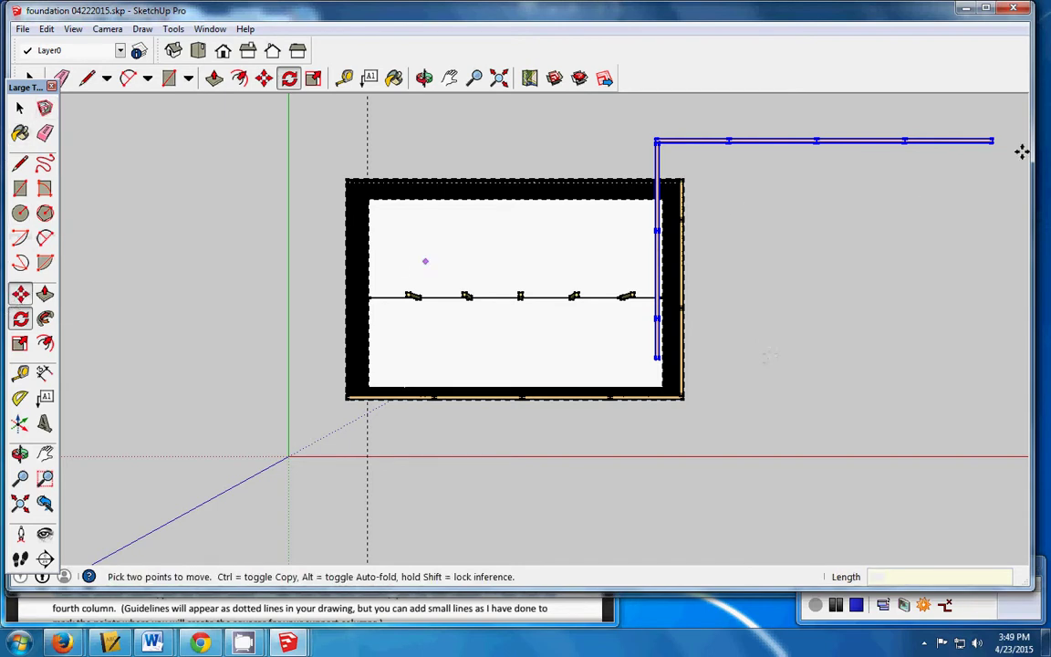
pyautogui.click(992, 142)
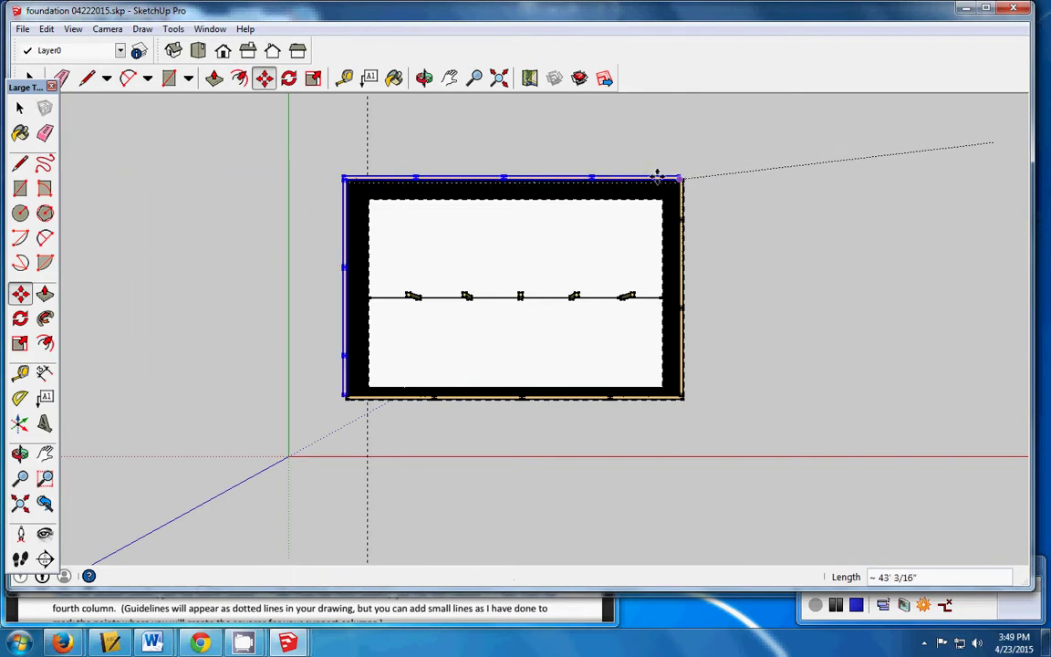
pyautogui.click(679, 177)
# Step: Shift the copied run 6" so its short-wall end meets the inner corner of the original long-wall board and its overhang is removed
pyautogui.click(424, 77)
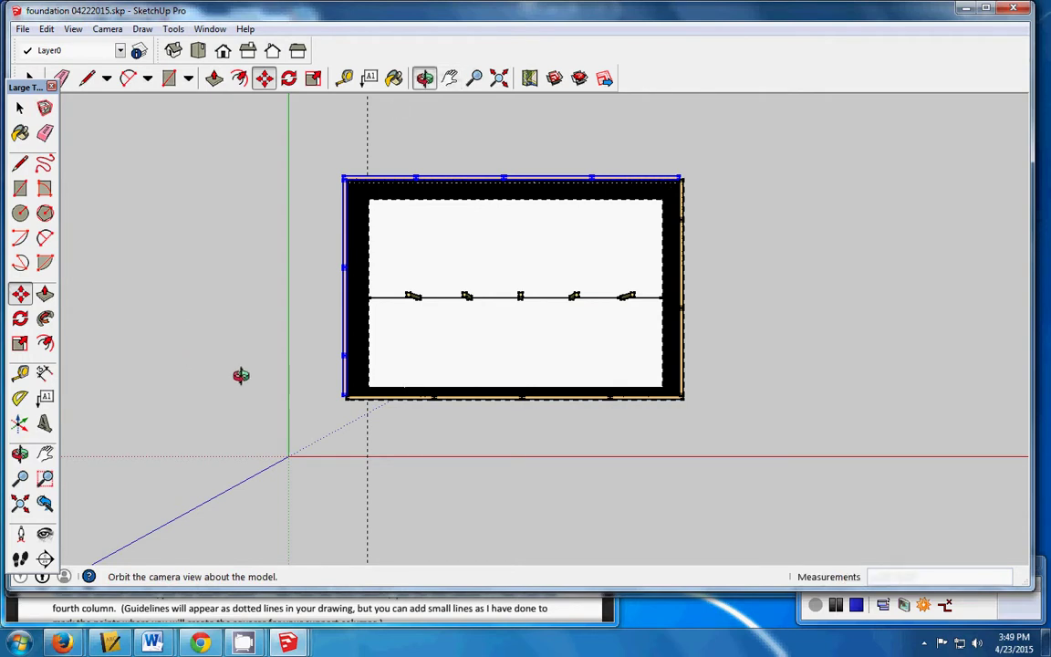
pyautogui.moveTo(293, 336); pyautogui.dragTo(276, 384)
pyautogui.moveTo(360, 307); pyautogui.dragTo(372, 352)
pyautogui.scroll(6, 376, 382)
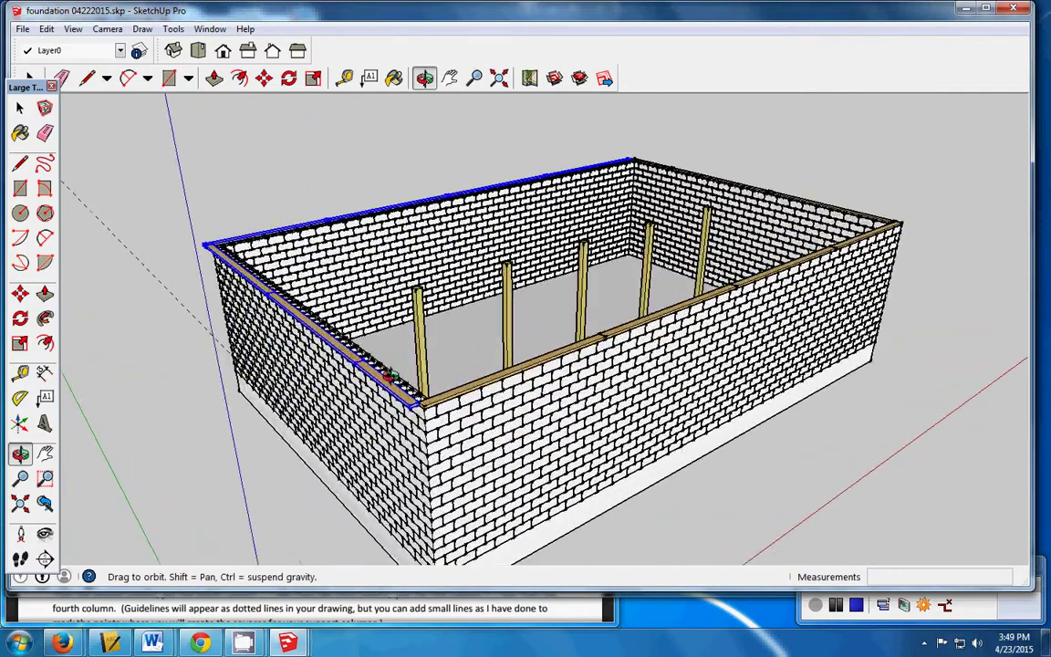
pyautogui.scroll(6, 391, 376)
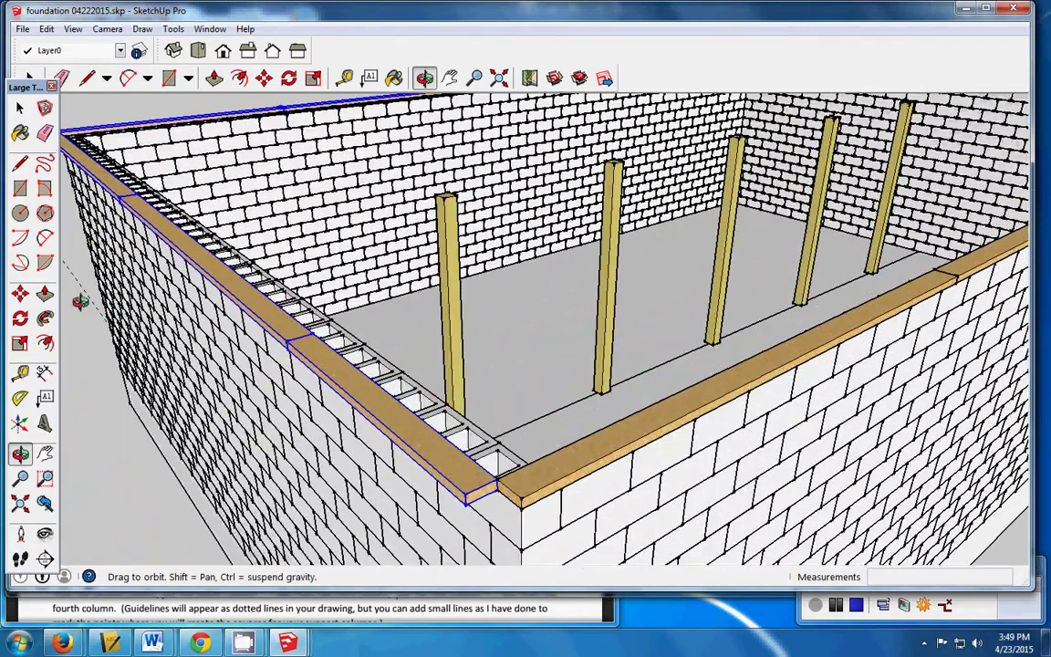
pyautogui.click(20, 292)
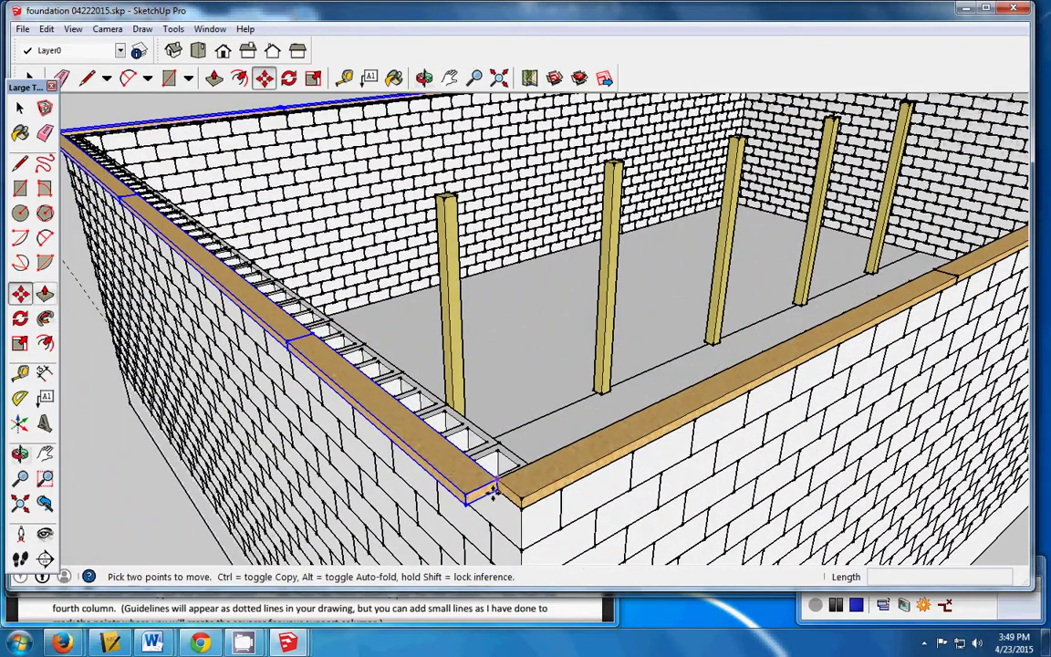
pyautogui.click(466, 500)
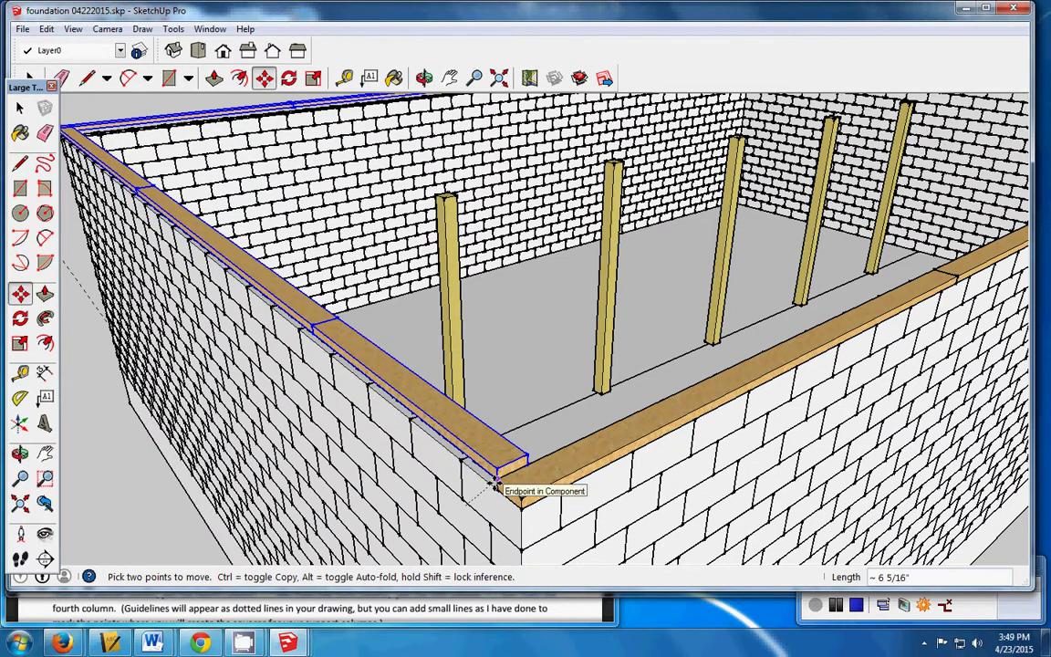
pyautogui.click(492, 488)
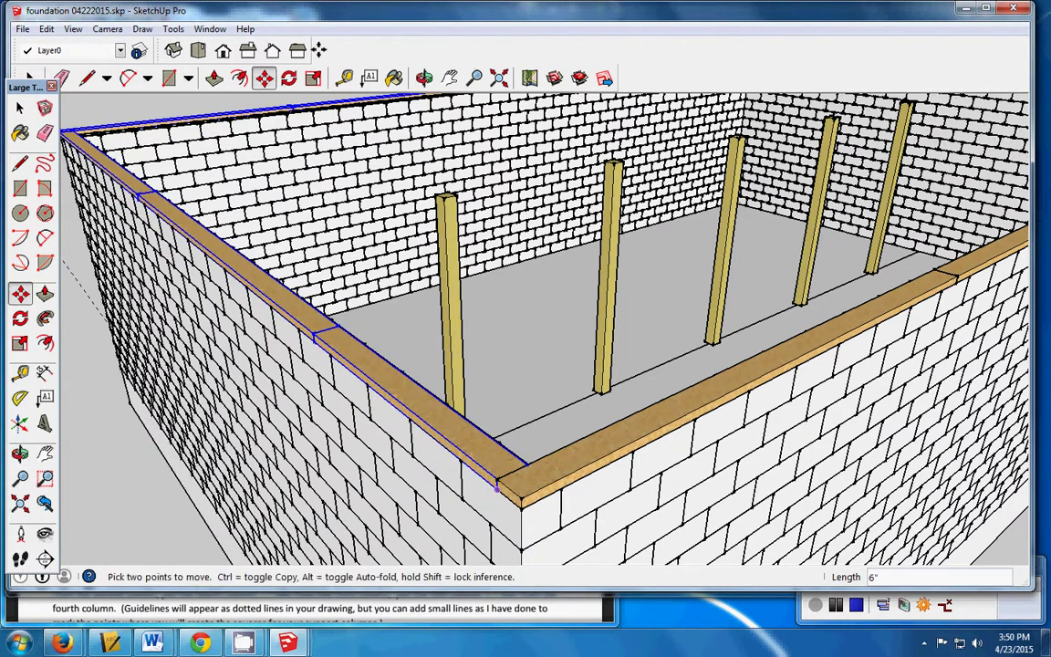
# Step: Move the copied run about 5 13/16" and another 3/16" to bring its overhanging corner flush with the block wall's outer corner
pyautogui.click(424, 78)
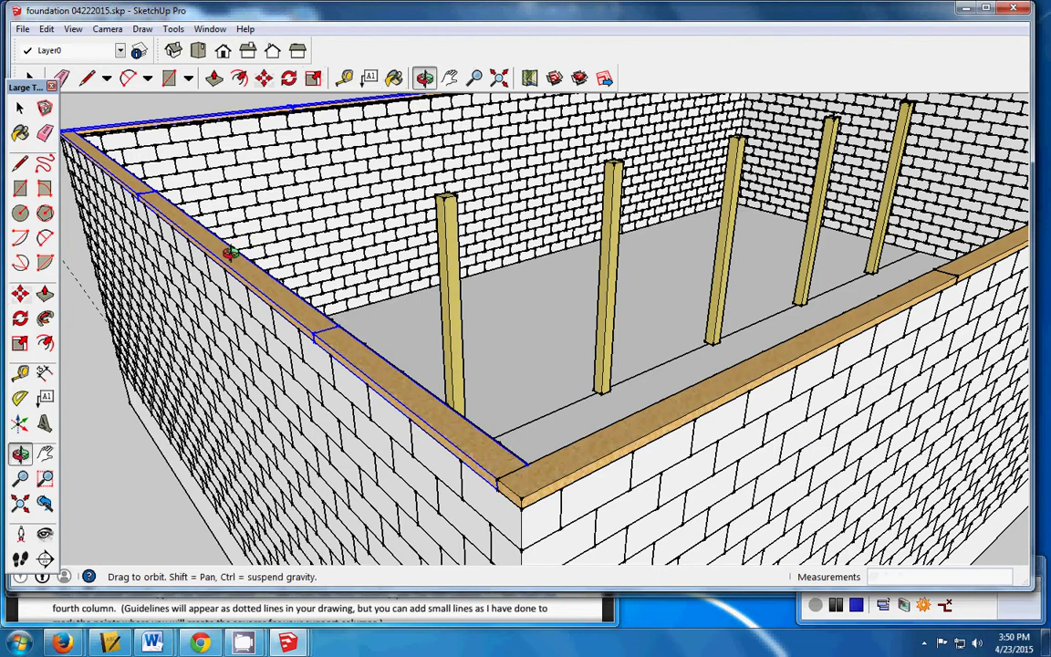
pyautogui.moveTo(411, 252); pyautogui.dragTo(536, 308)
pyautogui.click(450, 79)
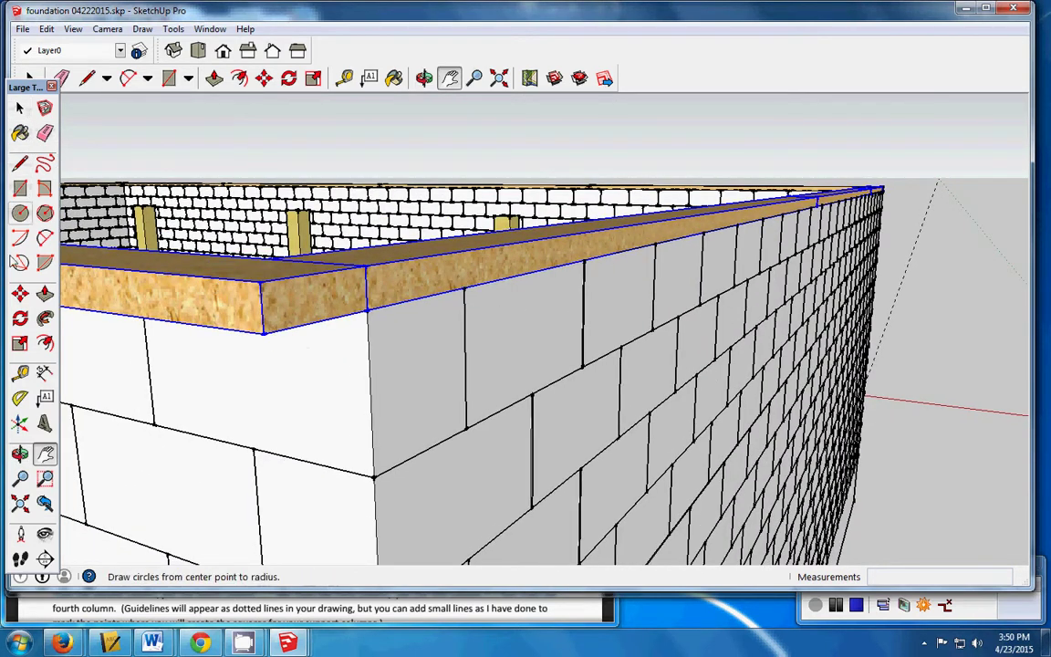
pyautogui.click(20, 292)
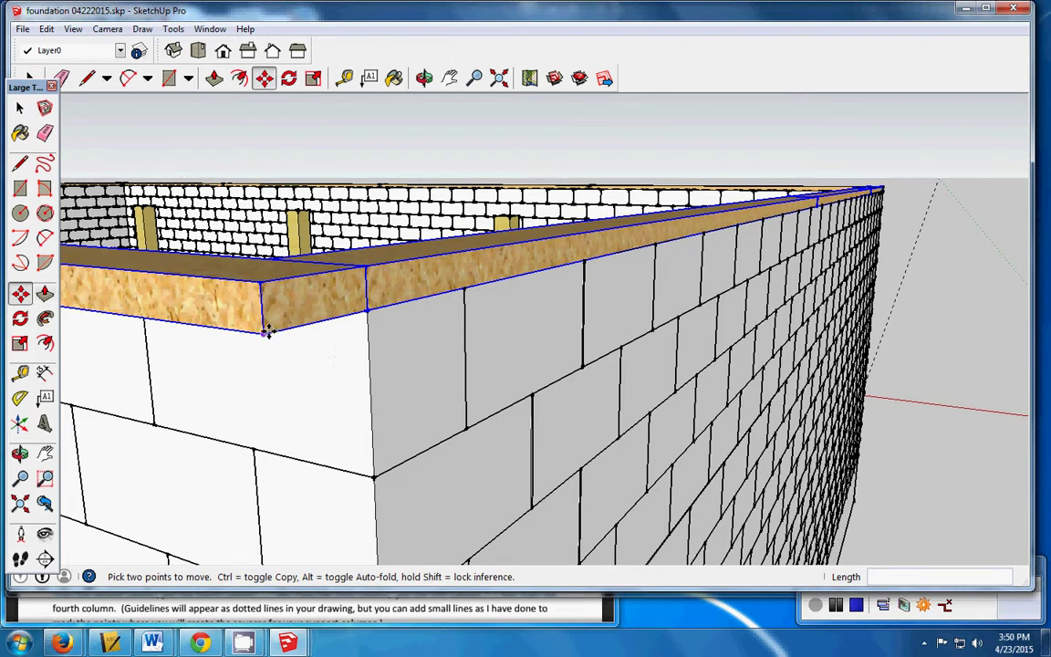
pyautogui.click(265, 333)
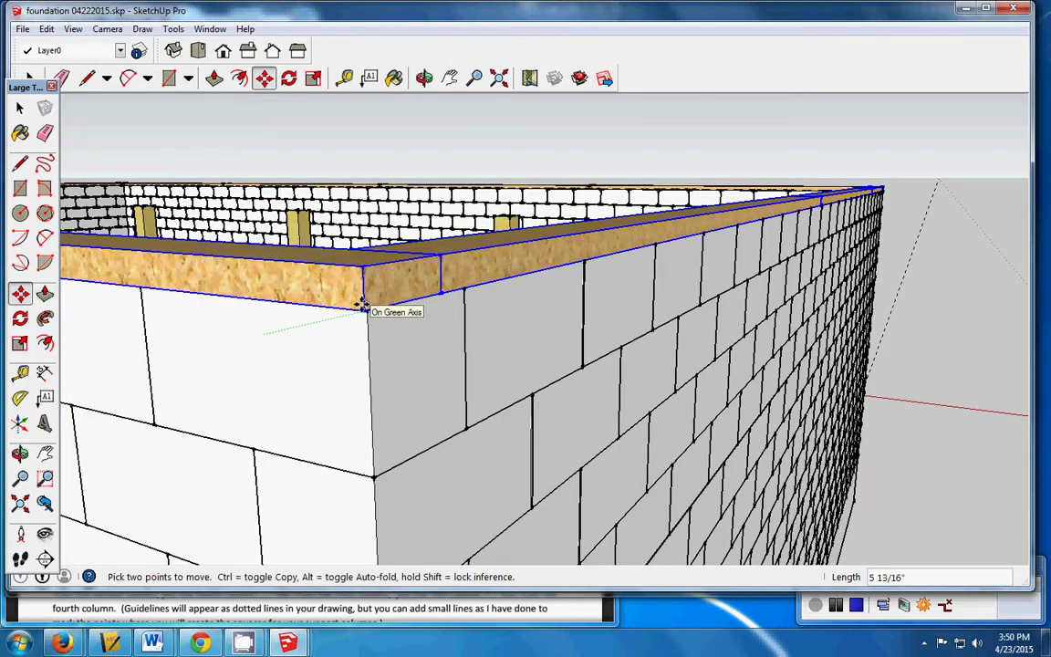
pyautogui.click(363, 307)
pyautogui.scroll(3, 359, 312)
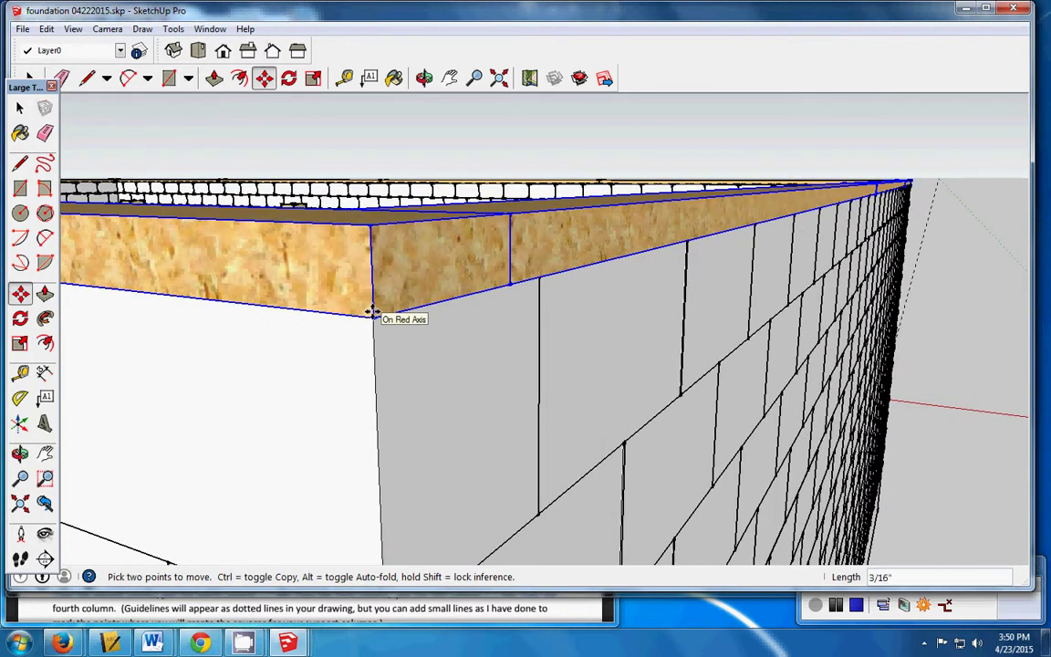
pyautogui.click(370, 308)
pyautogui.scroll(-5, 378, 444)
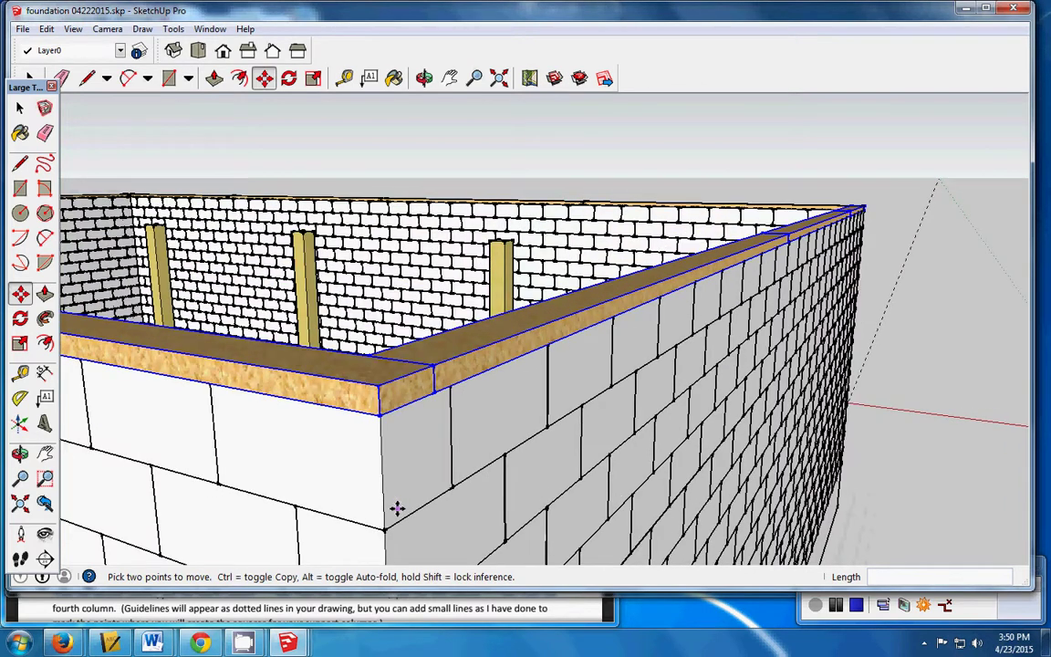
pyautogui.scroll(-8, 394, 505)
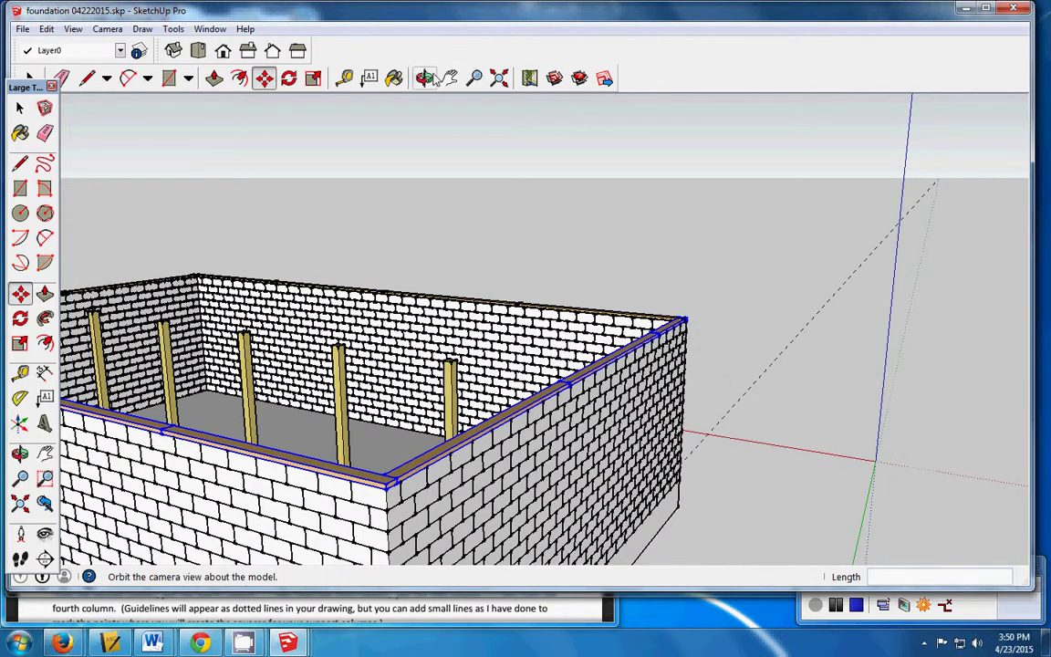
pyautogui.click(425, 79)
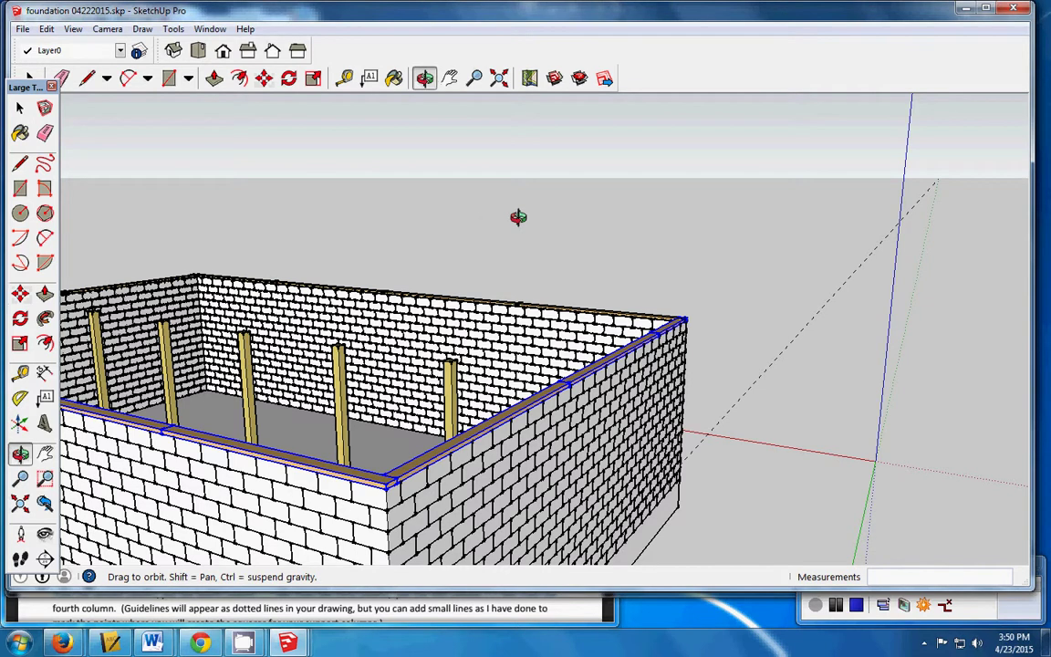
# Step: Switch to Chrome and read the platform-framing PDF's instructions for the sill plate, header joists and floor joist spacing
pyautogui.moveTo(518, 216); pyautogui.dragTo(536, 188)
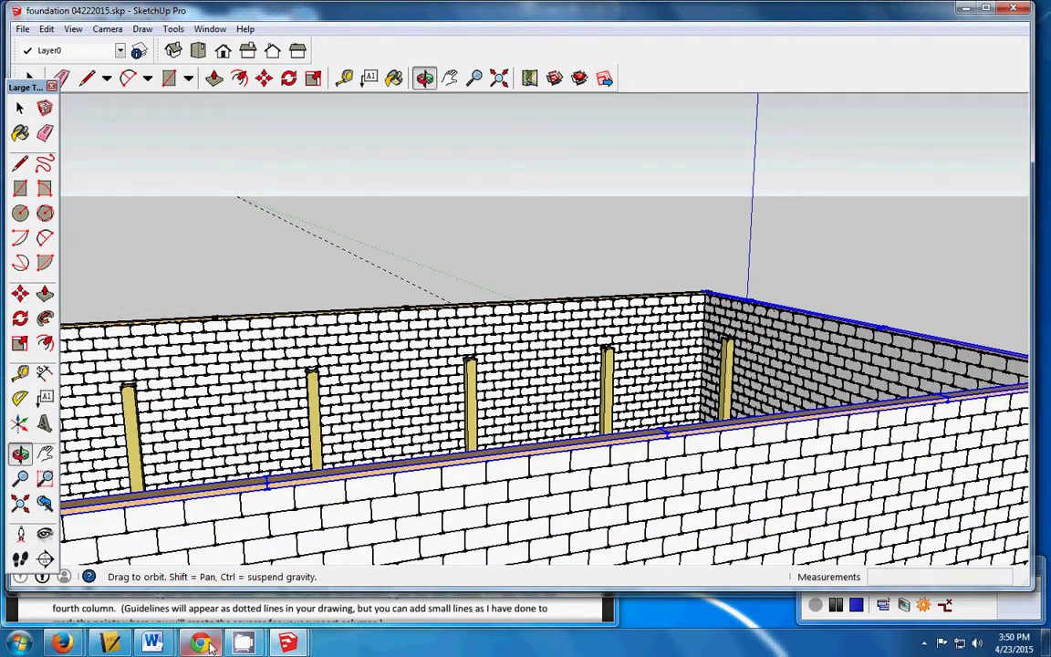
pyautogui.moveTo(208, 645)
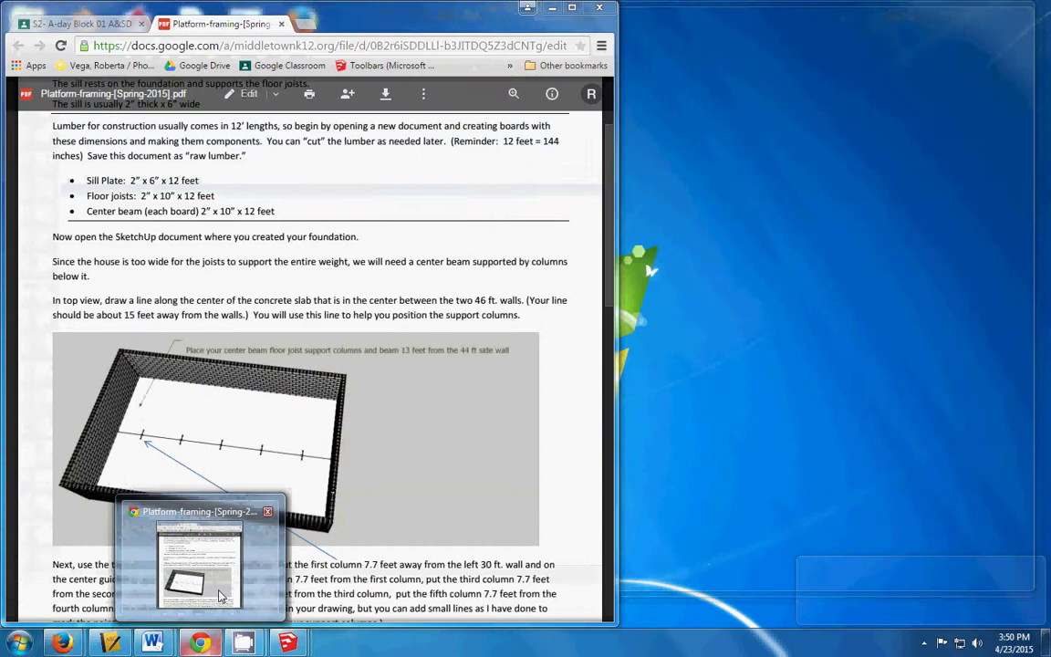
pyautogui.click(219, 594)
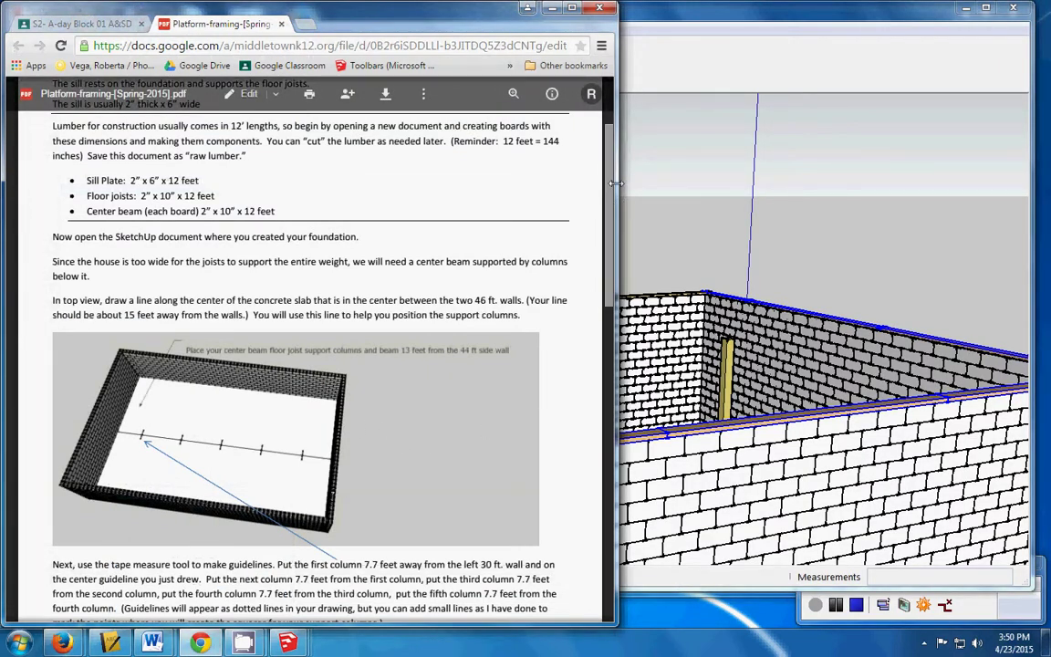
pyautogui.moveTo(602, 244); pyautogui.dragTo(603, 460)
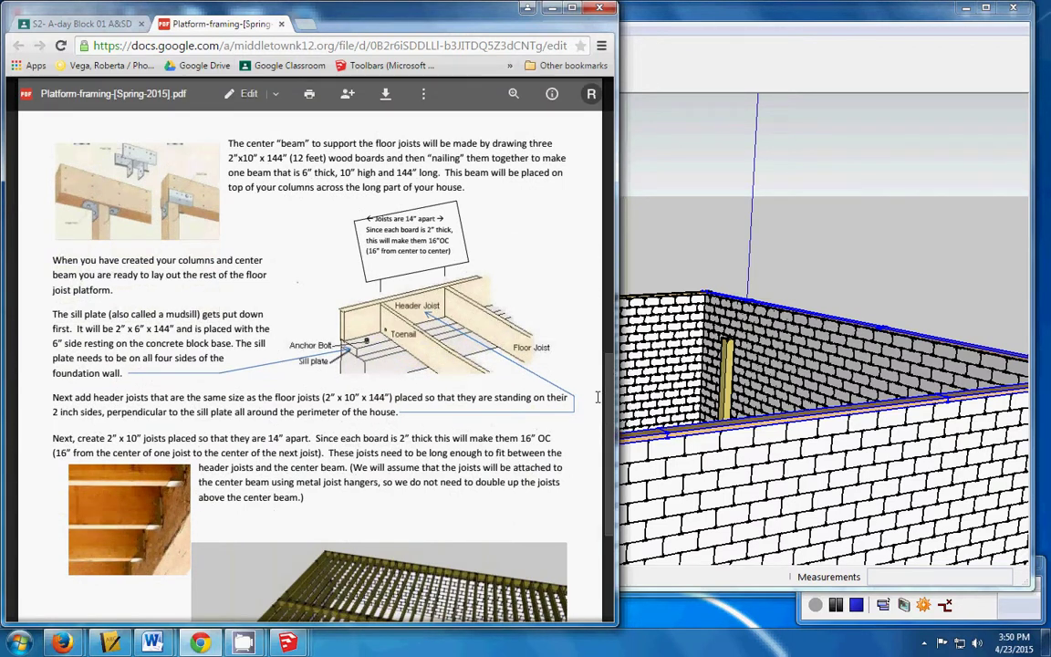
pyautogui.moveTo(597, 396); pyautogui.dragTo(597, 199)
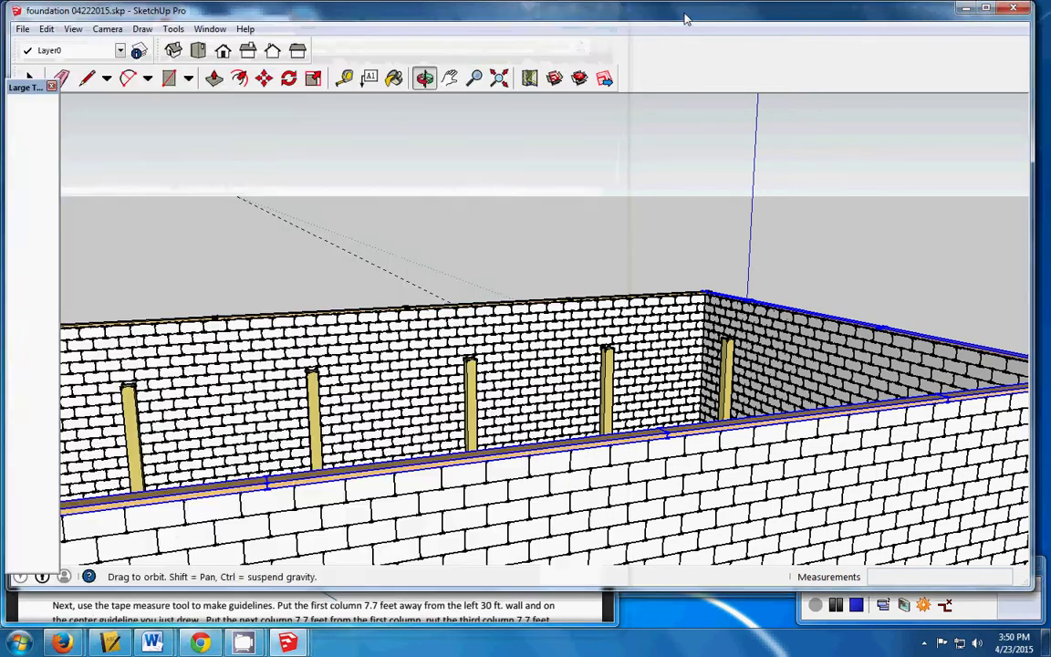
pyautogui.click(620, 21)
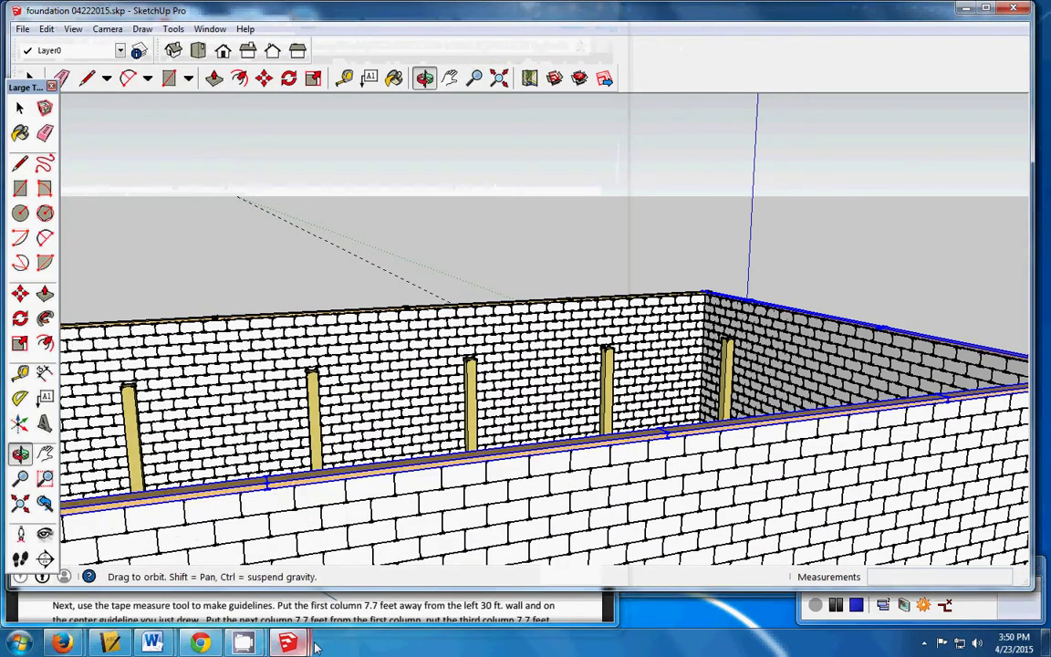
# Step: Switch to the lumber materials.skp window and copy the wider 2" x 10" x 12' joist board
pyautogui.moveTo(313, 646)
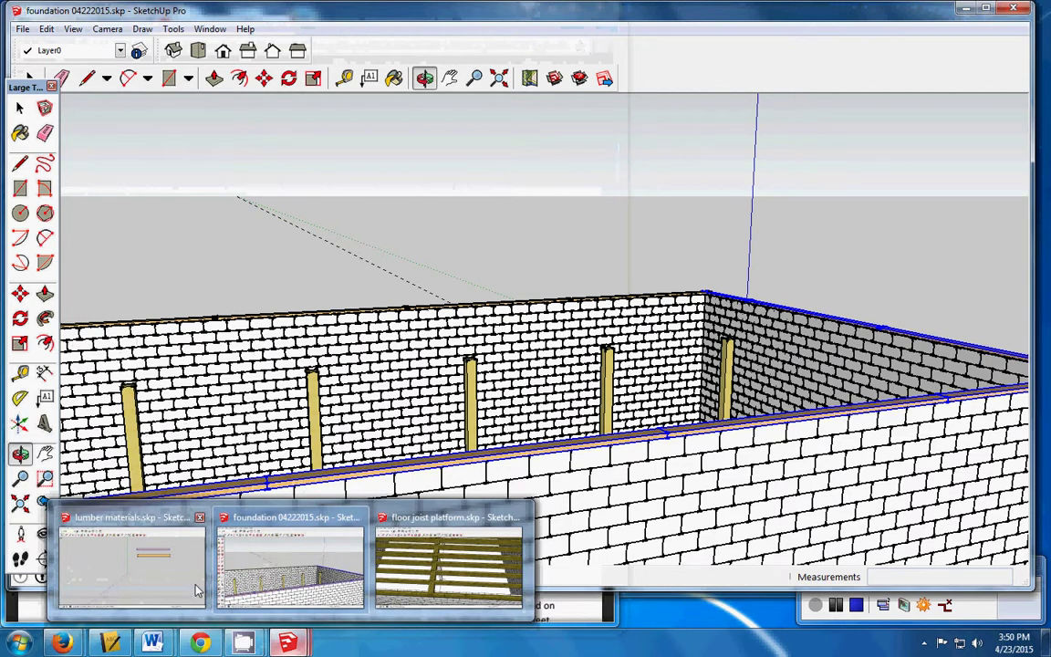
pyautogui.click(181, 538)
pyautogui.moveTo(593, 257); pyautogui.dragTo(819, 260)
pyautogui.click(48, 37)
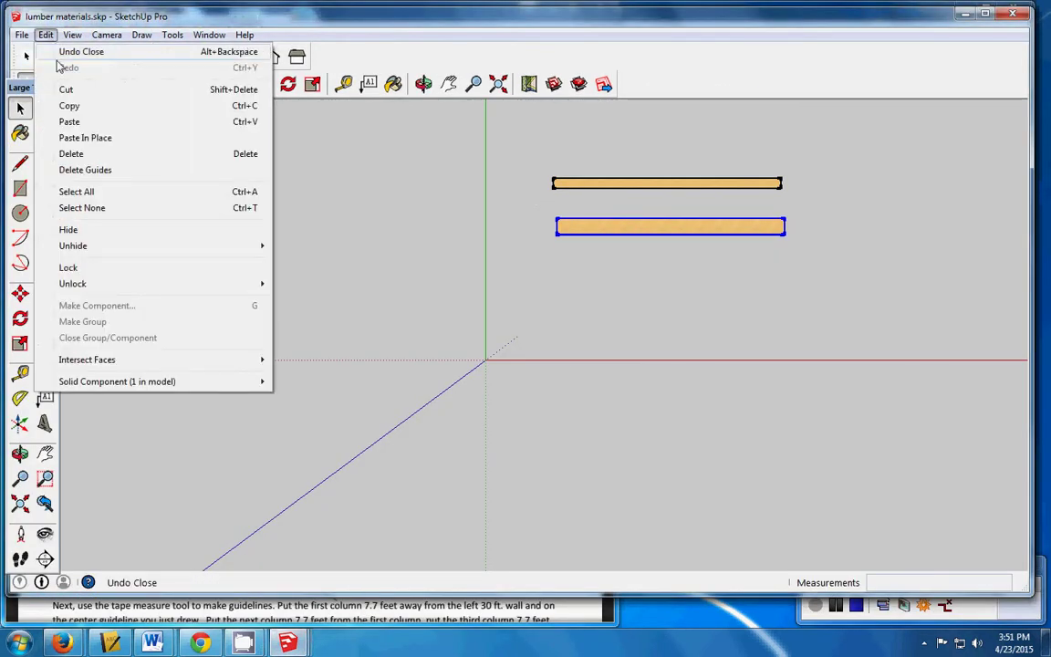
pyautogui.click(71, 106)
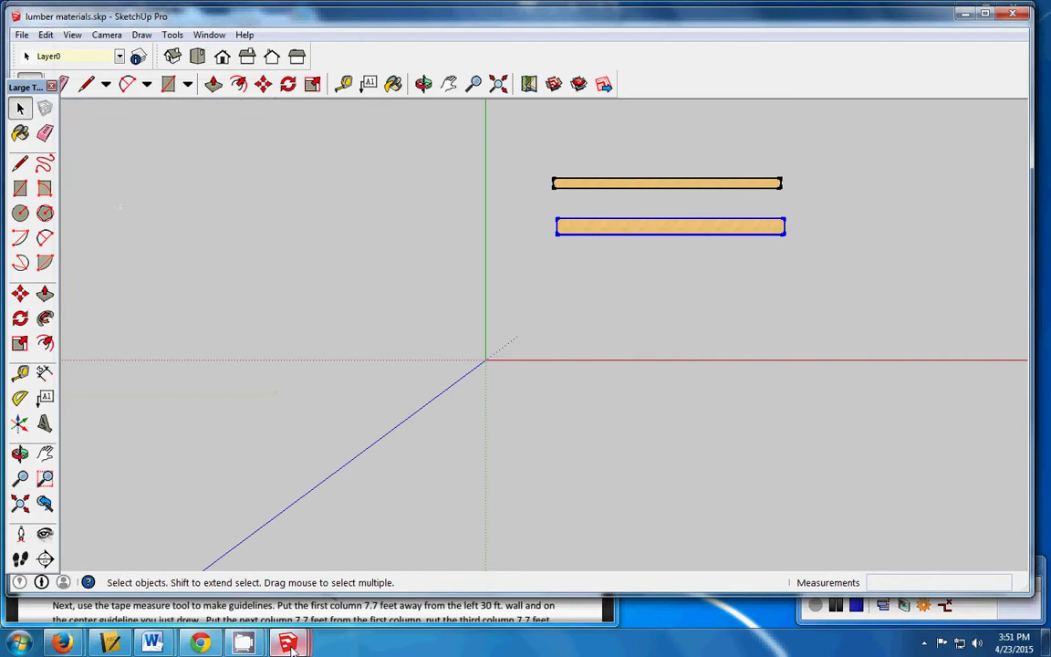
# Step: Paste the joist board into foundation 04222015.skp in plan view, just outside the short wall near the foundation's upper corner
pyautogui.moveTo(292, 644)
pyautogui.click(299, 582)
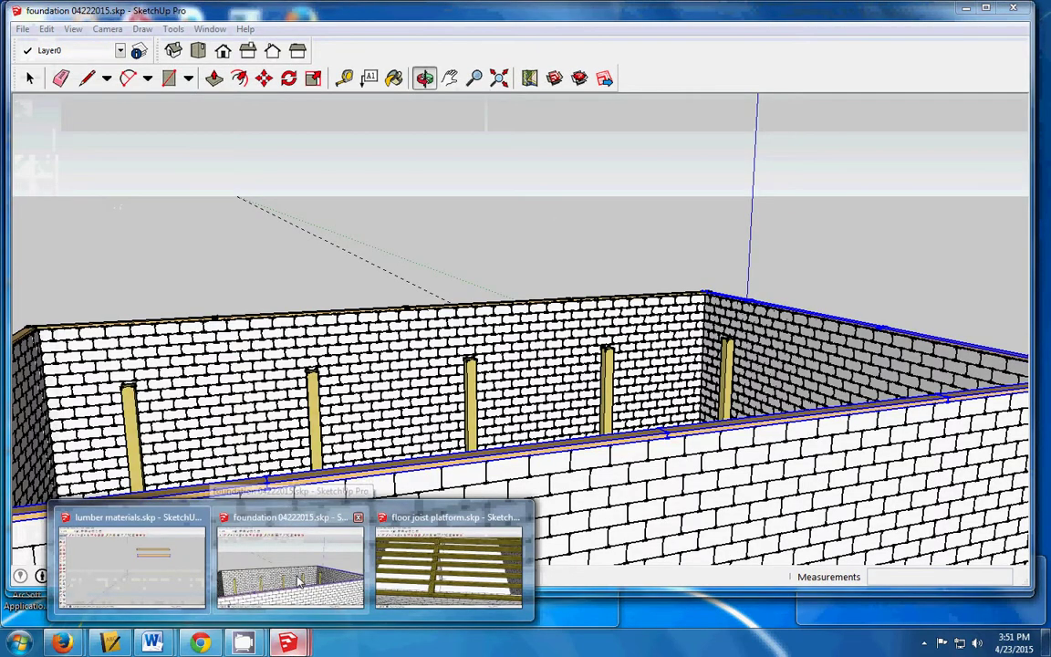
pyautogui.press('o')
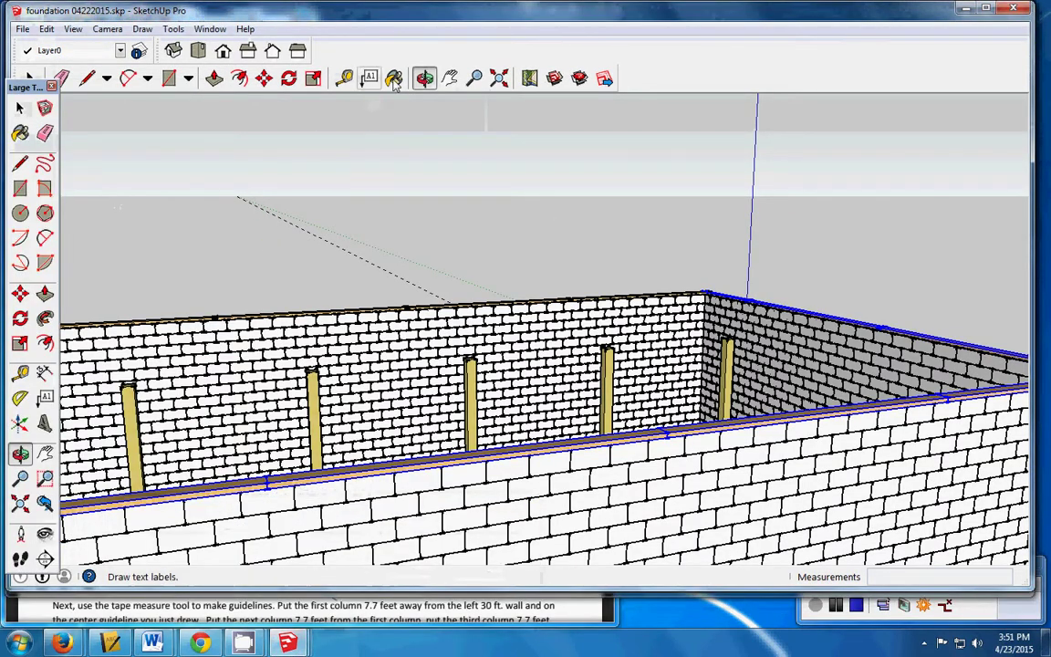
pyautogui.click(198, 50)
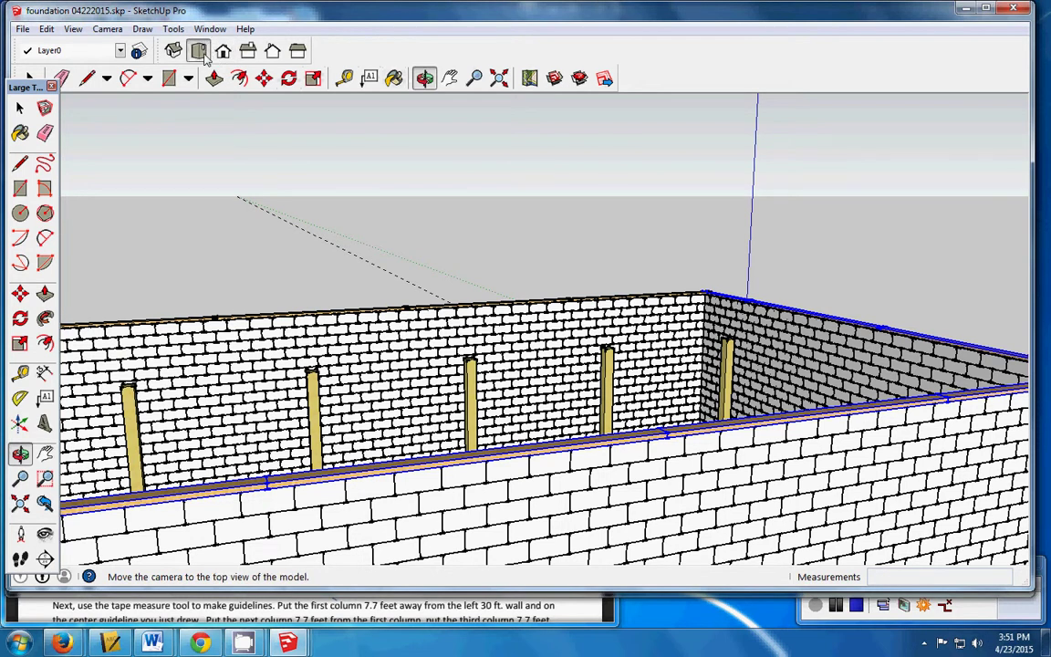
pyautogui.scroll(-3, 383, 358)
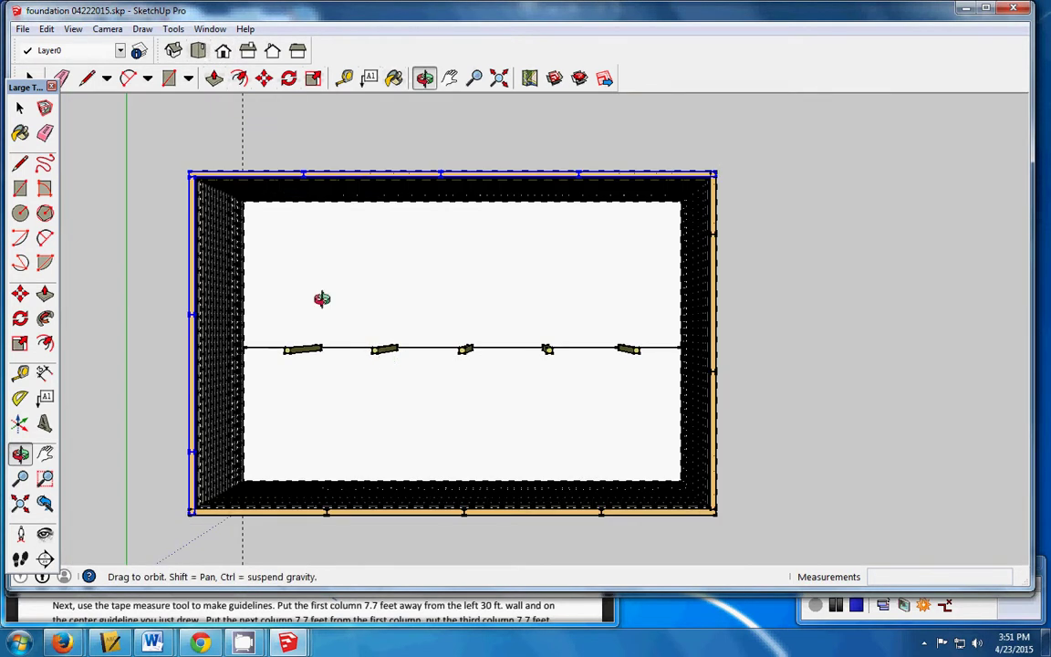
pyautogui.scroll(-1, 322, 299)
pyautogui.click(20, 108)
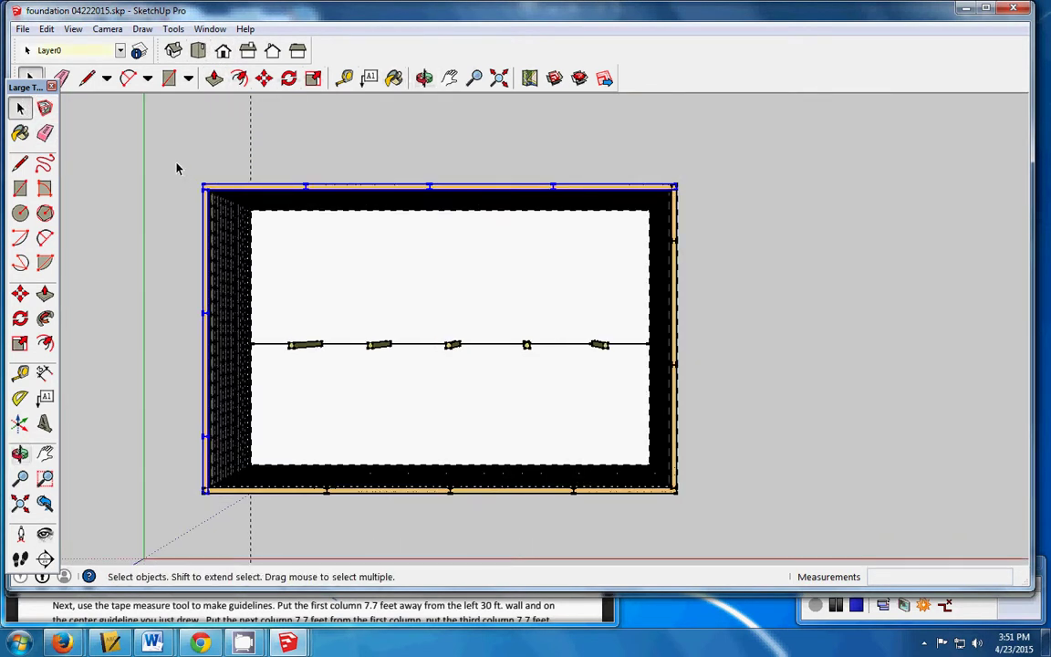
pyautogui.click(177, 168)
pyautogui.click(45, 28)
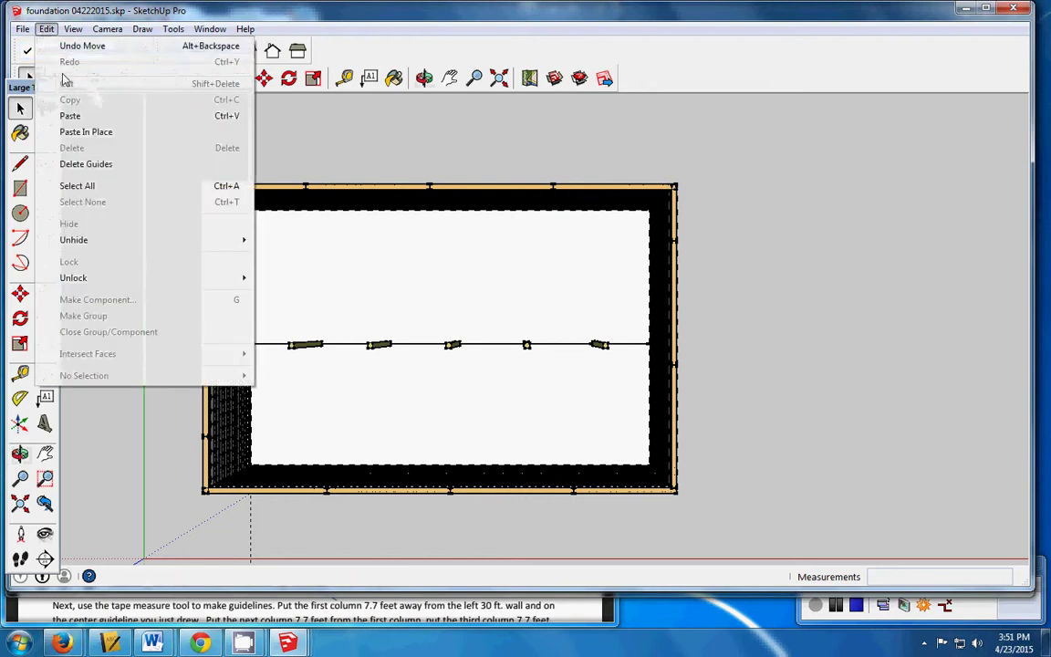
pyautogui.click(70, 116)
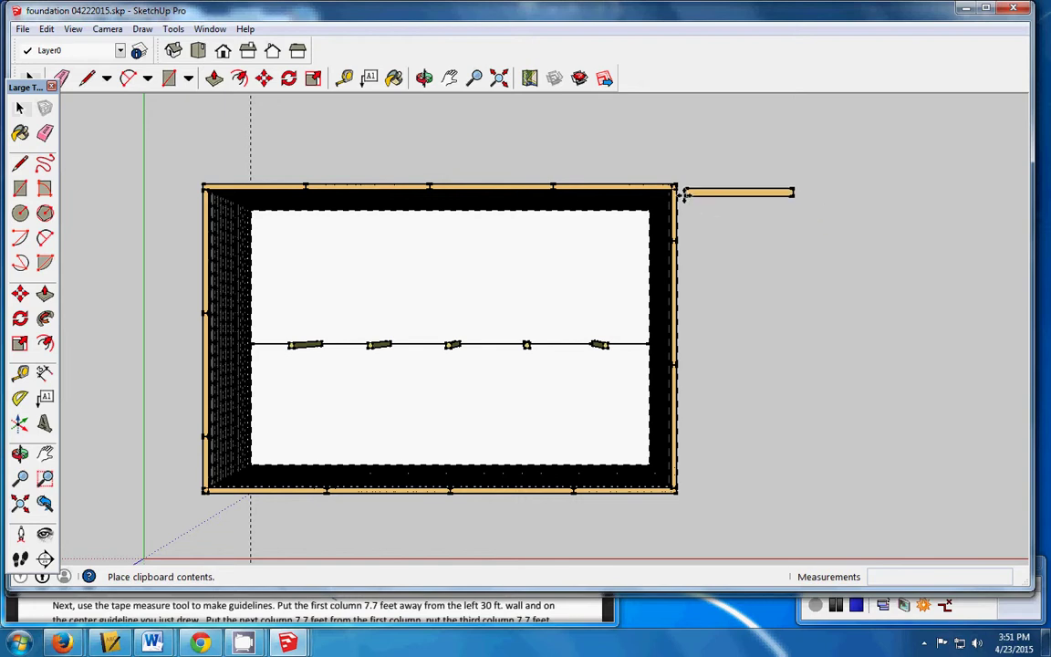
pyautogui.click(681, 193)
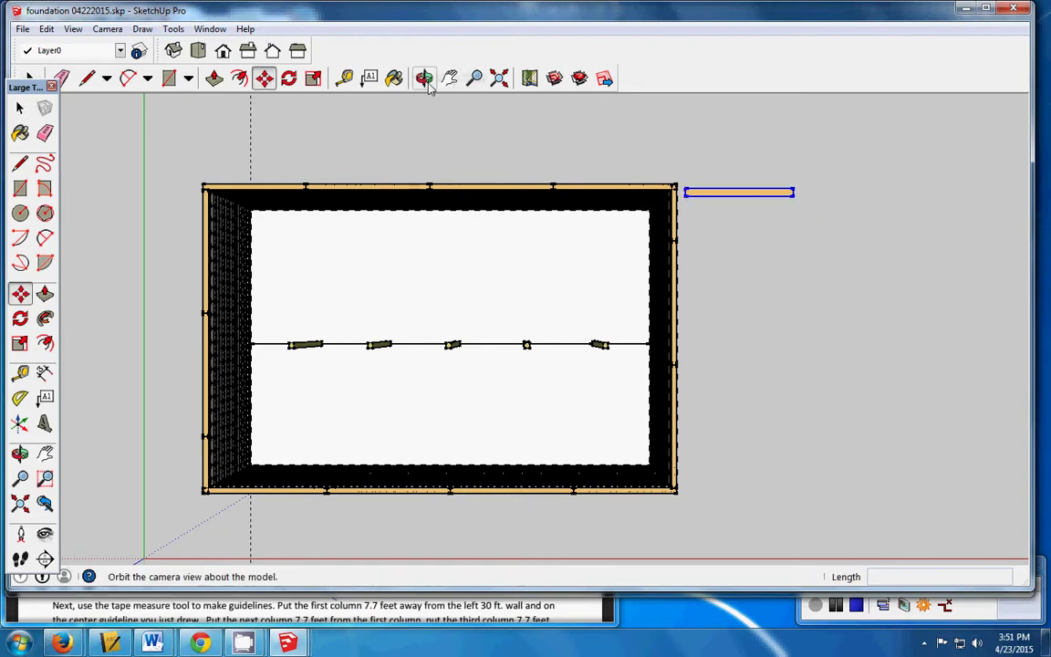
# Step: Examine the pasted board beside the foundation corner from the side, finishing with a view square to its end
pyautogui.scroll(3, 640, 300)
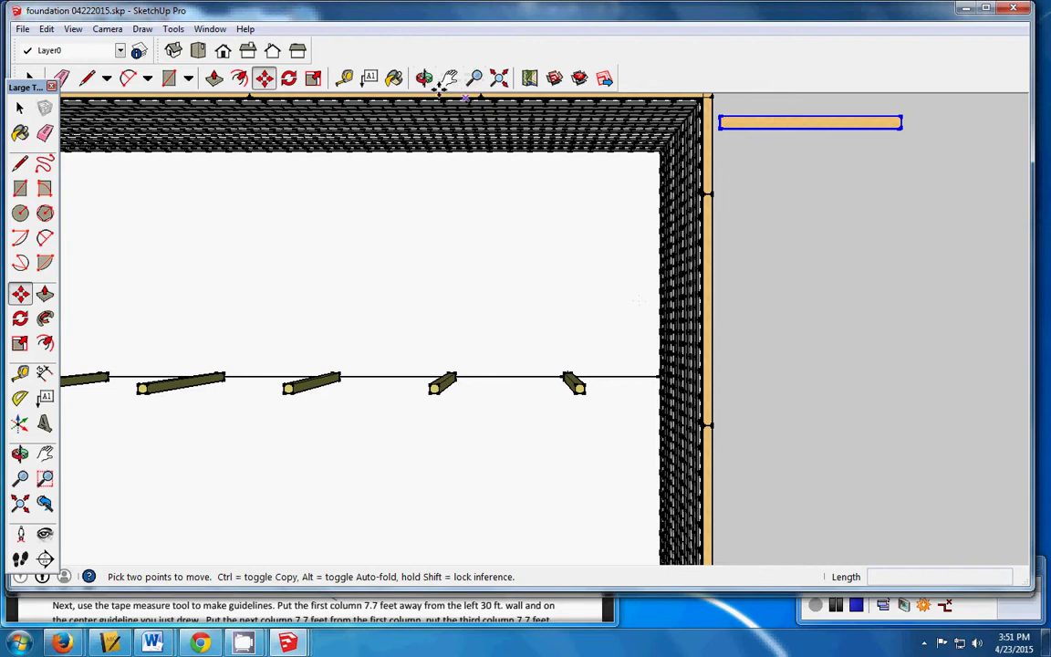
pyautogui.click(425, 77)
pyautogui.moveTo(724, 105); pyautogui.dragTo(744, 198)
pyautogui.moveTo(799, 309); pyautogui.dragTo(774, 339)
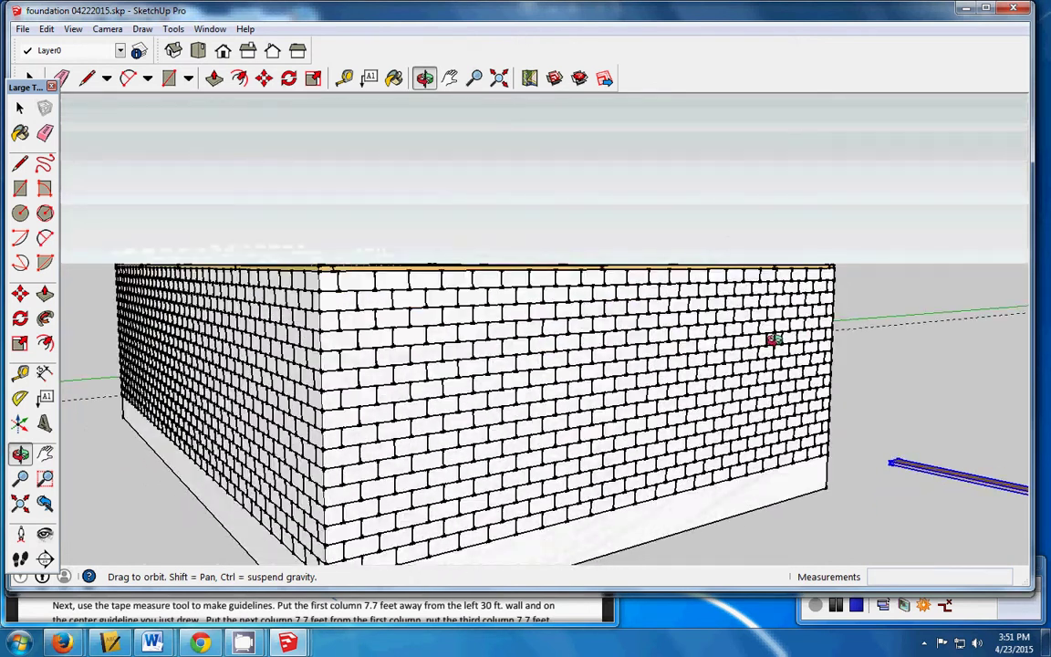
pyautogui.click(448, 79)
pyautogui.moveTo(721, 164); pyautogui.dragTo(566, 145)
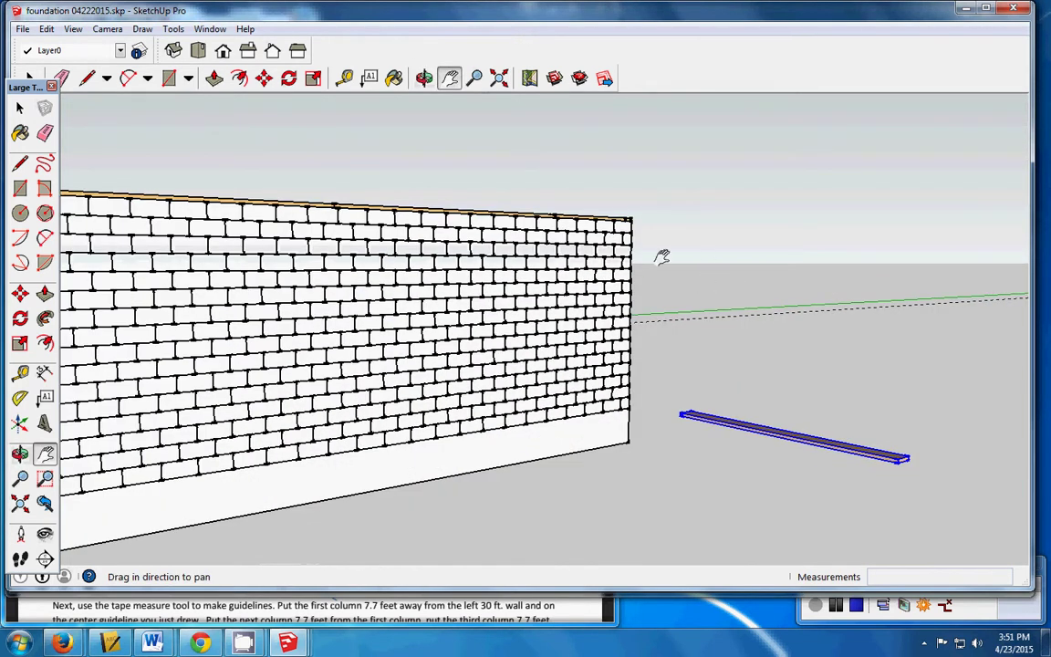
pyautogui.moveTo(663, 258); pyautogui.dragTo(405, 161)
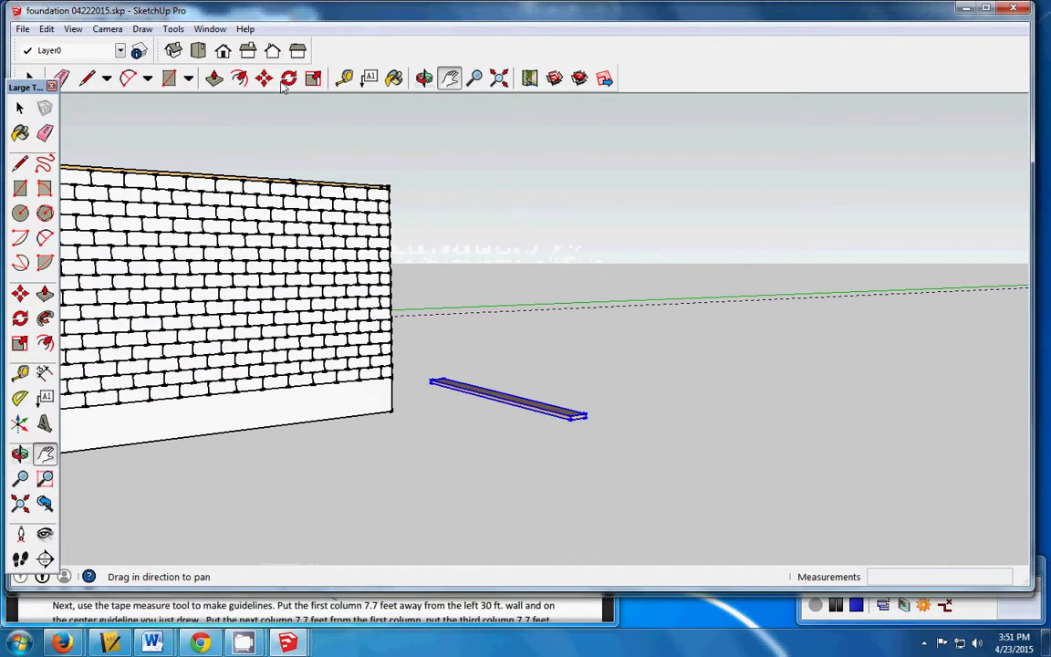
pyautogui.click(424, 78)
pyautogui.moveTo(591, 282); pyautogui.dragTo(481, 274)
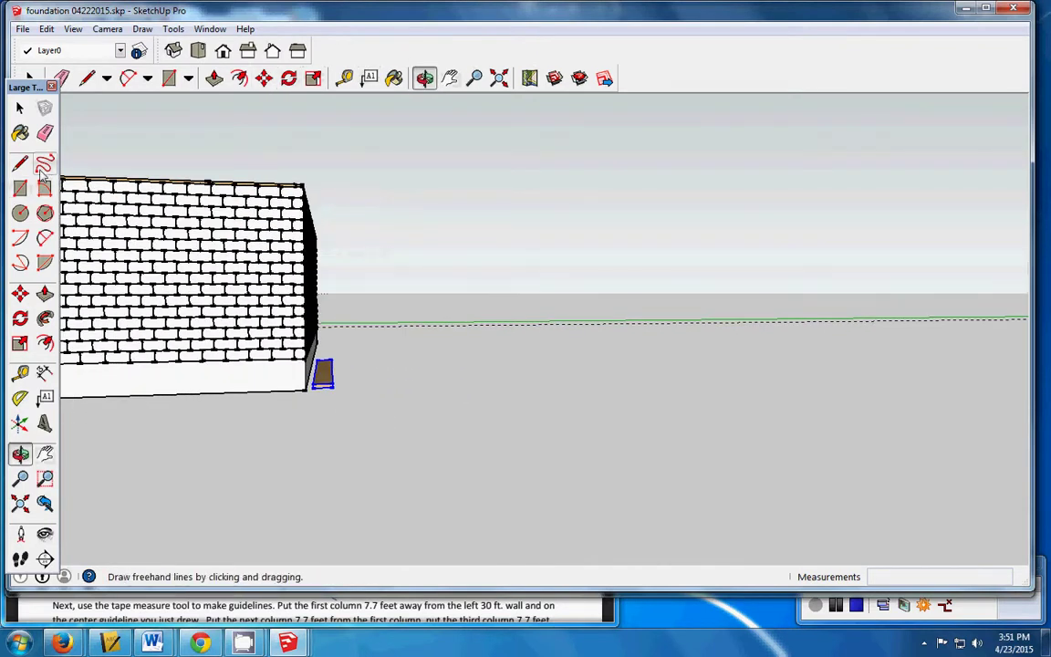
pyautogui.click(22, 316)
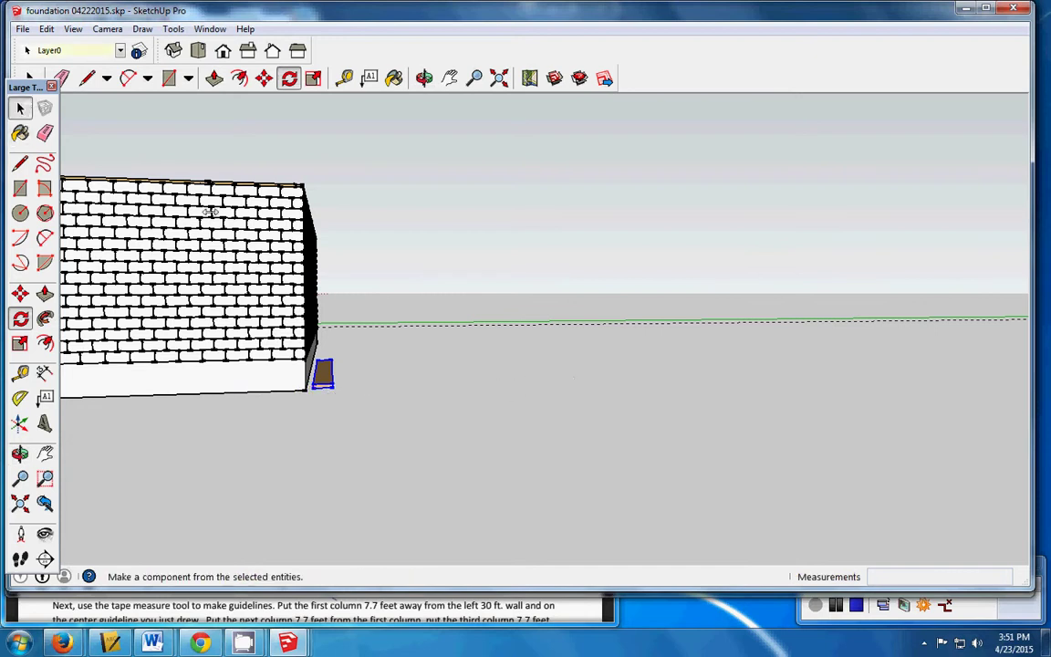
pyautogui.click(20, 108)
pyautogui.click(20, 316)
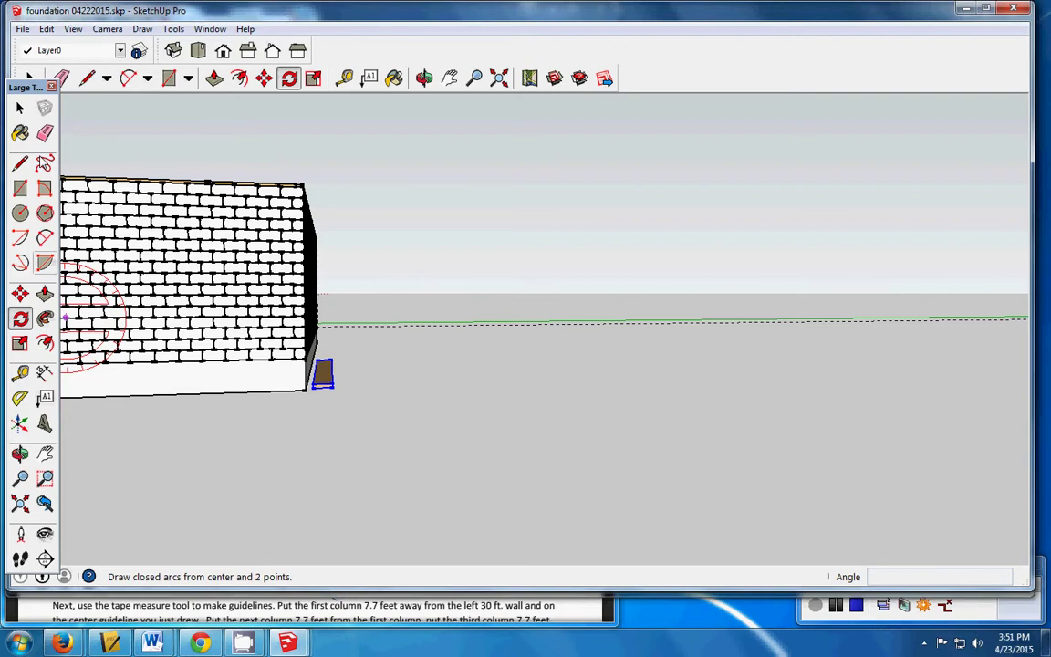
pyautogui.click(20, 108)
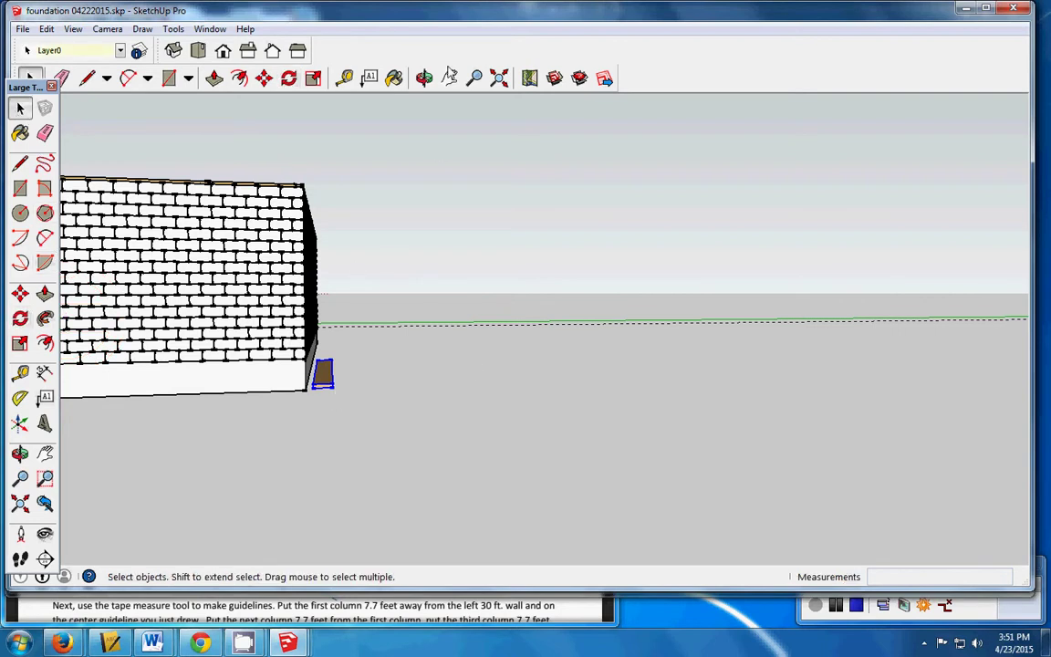
# Step: Rotate the pasted joist board 90 degrees about a point on its end face so it stands on its 2" edge
pyautogui.click(449, 78)
pyautogui.moveTo(375, 352); pyautogui.dragTo(377, 333)
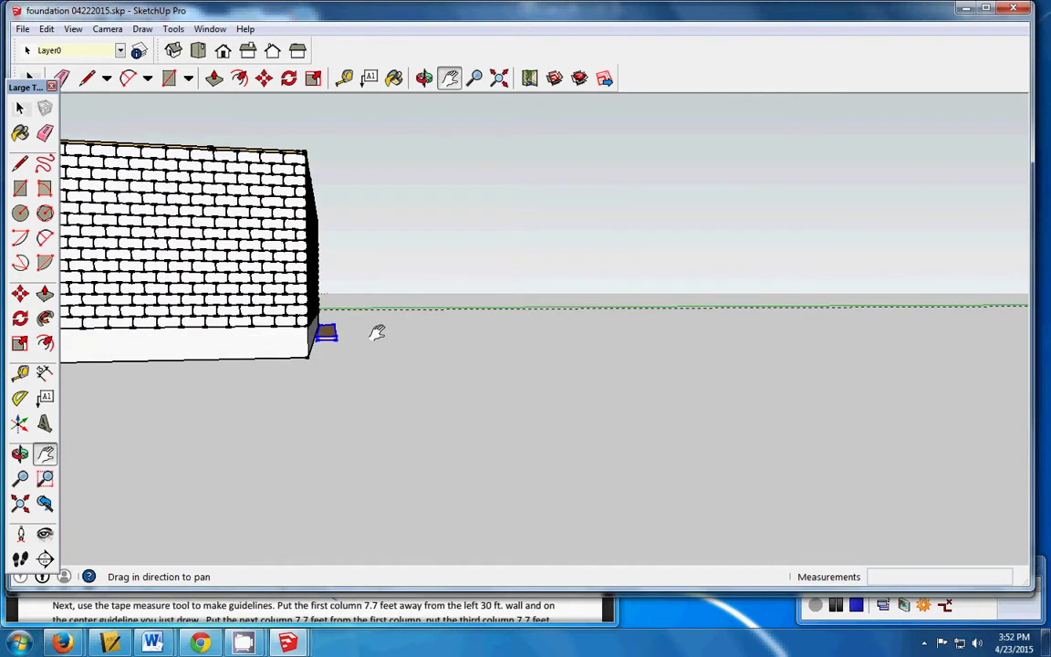
pyautogui.scroll(4, 376, 332)
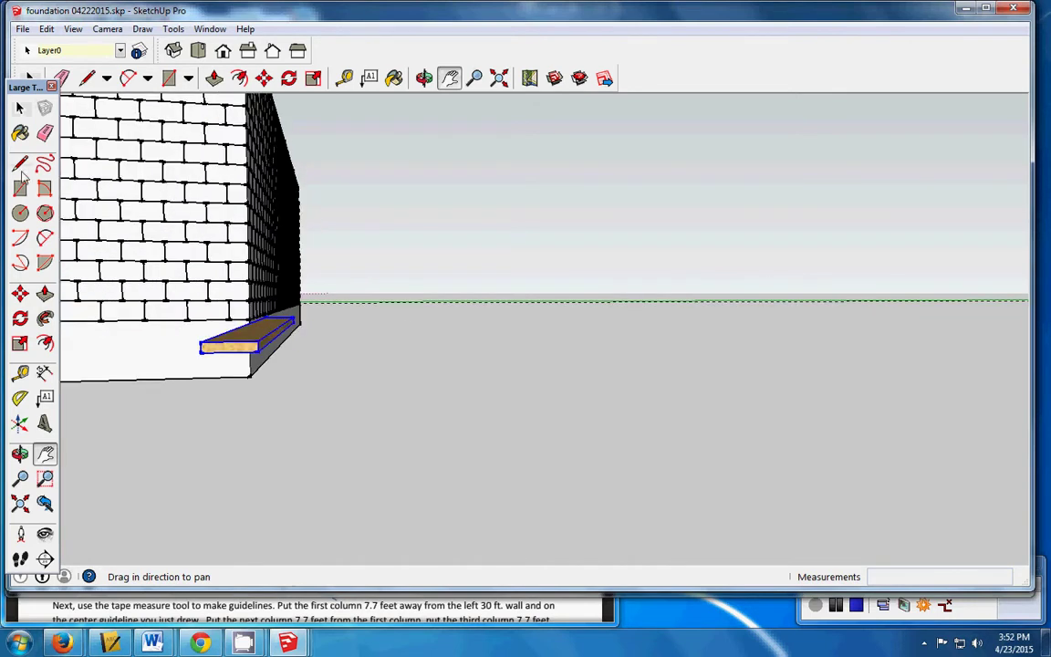
pyautogui.click(20, 318)
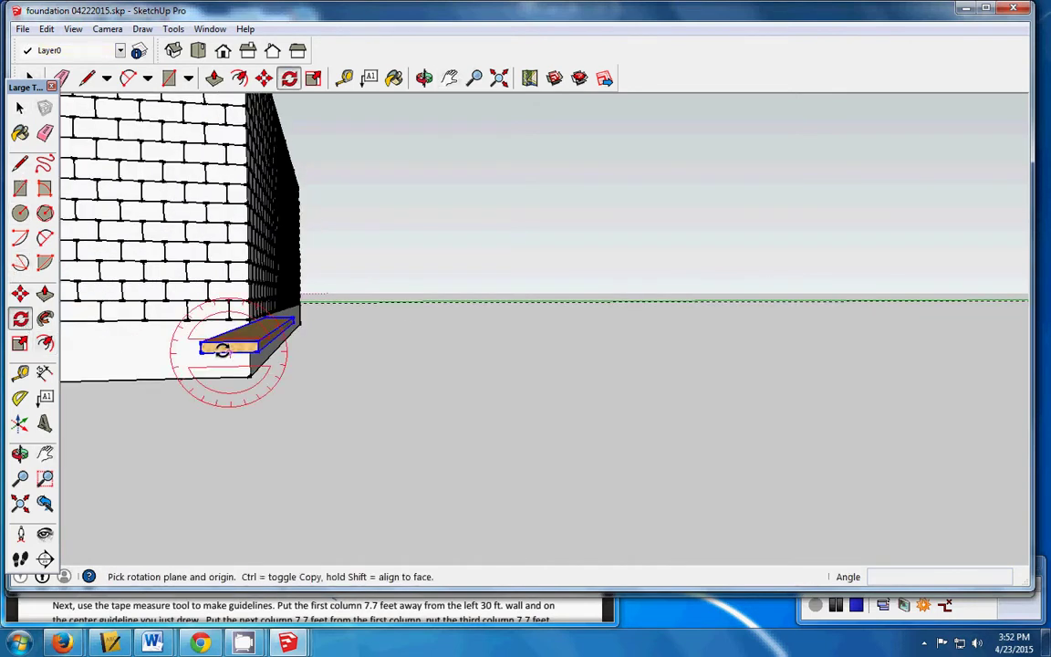
pyautogui.click(221, 351)
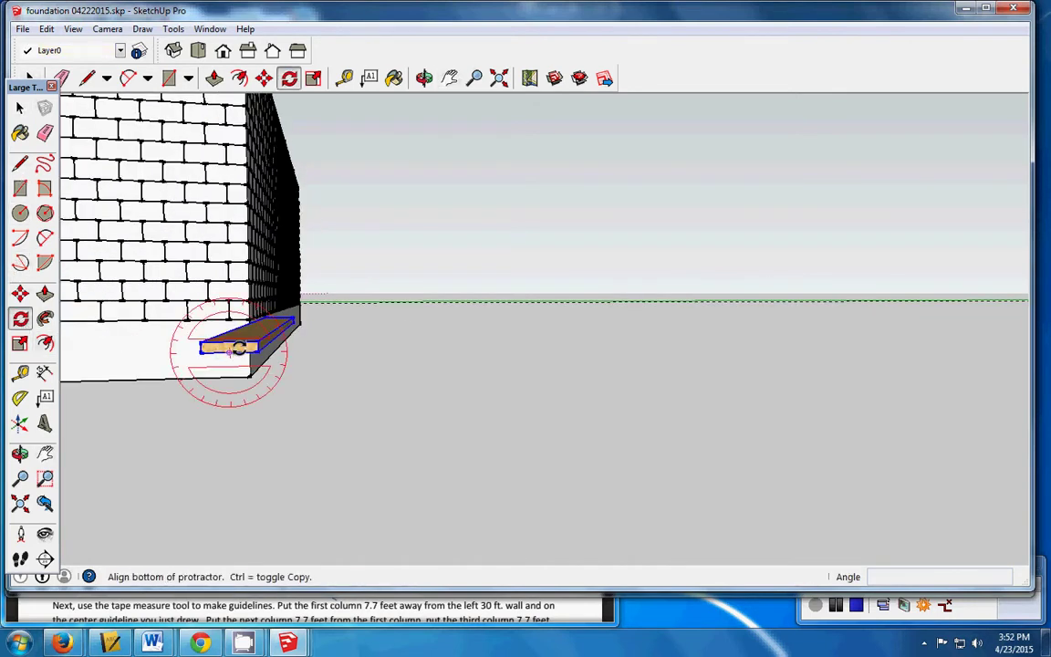
pyautogui.click(322, 354)
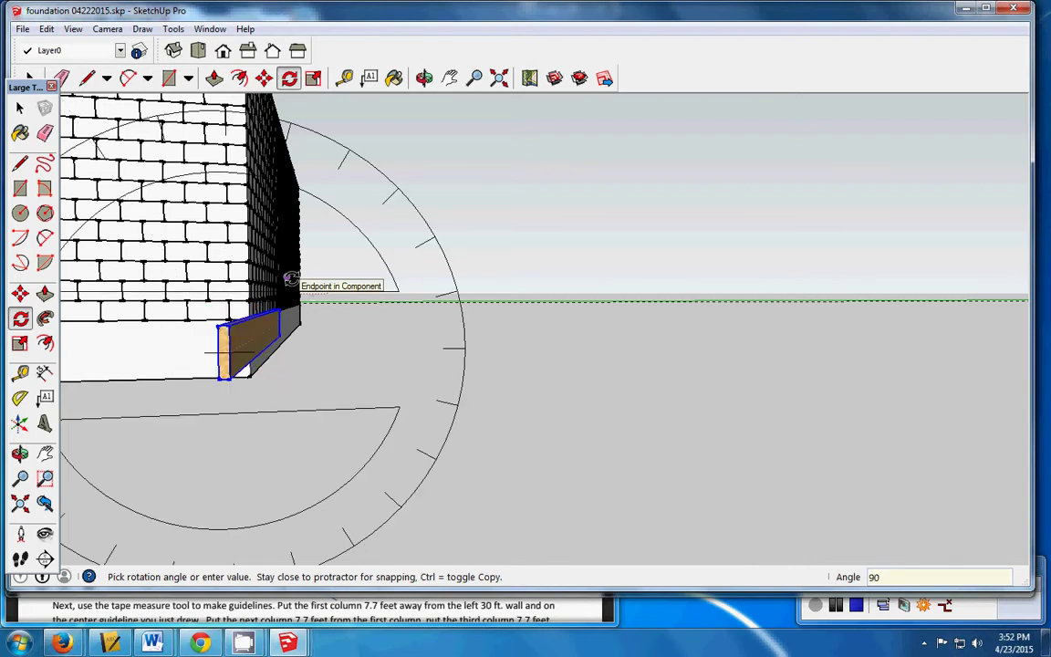
pyautogui.click(290, 278)
# Step: Move the upright joist board outward from the foundation wall, clear of the concrete footing and corner
pyautogui.scroll(-4, 371, 159)
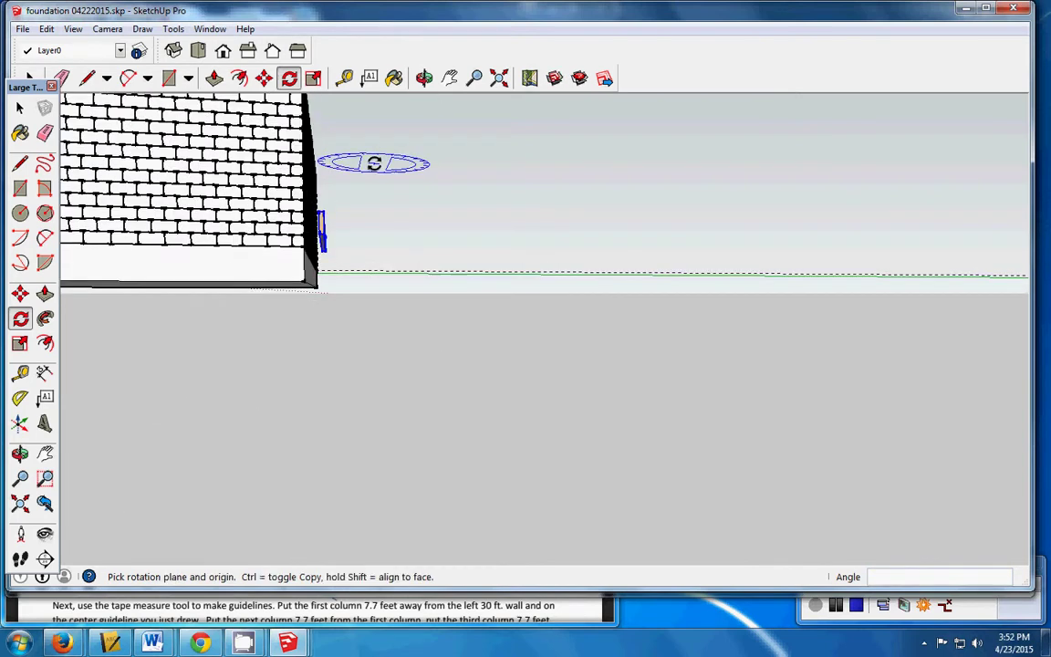
pyautogui.scroll(3, 374, 163)
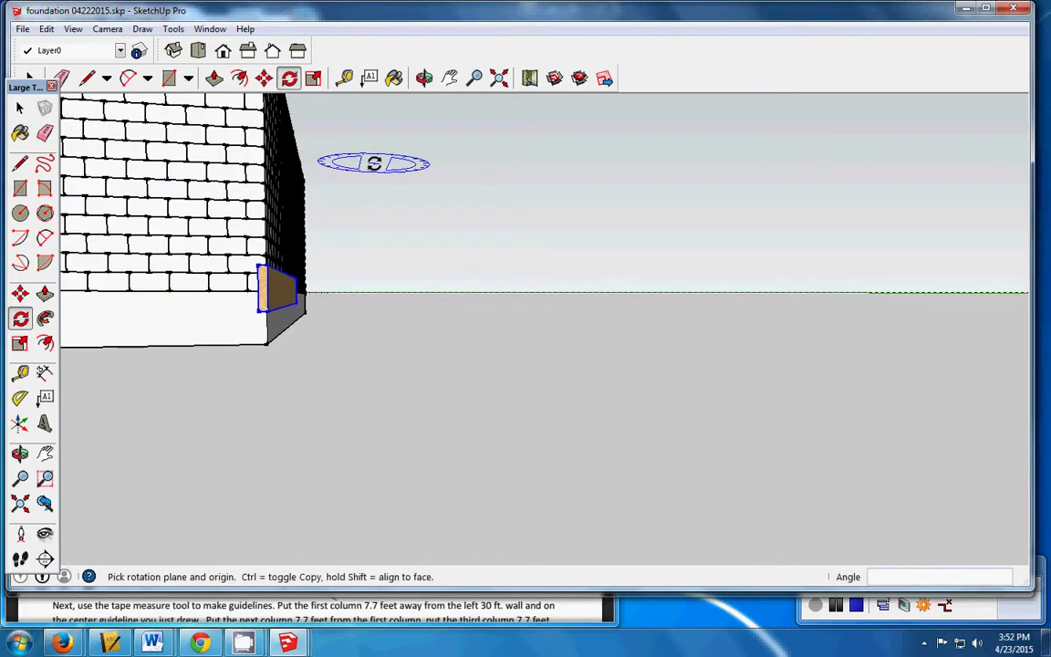
pyautogui.click(28, 292)
pyautogui.moveTo(275, 290); pyautogui.dragTo(341, 187)
pyautogui.click(450, 78)
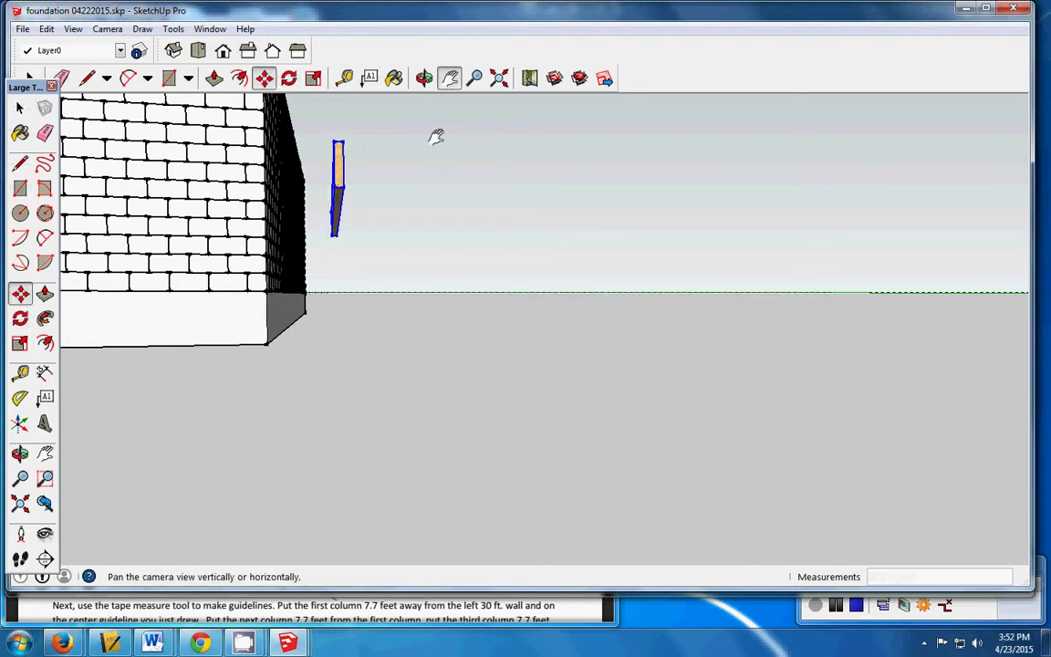
pyautogui.moveTo(440, 192); pyautogui.dragTo(458, 265)
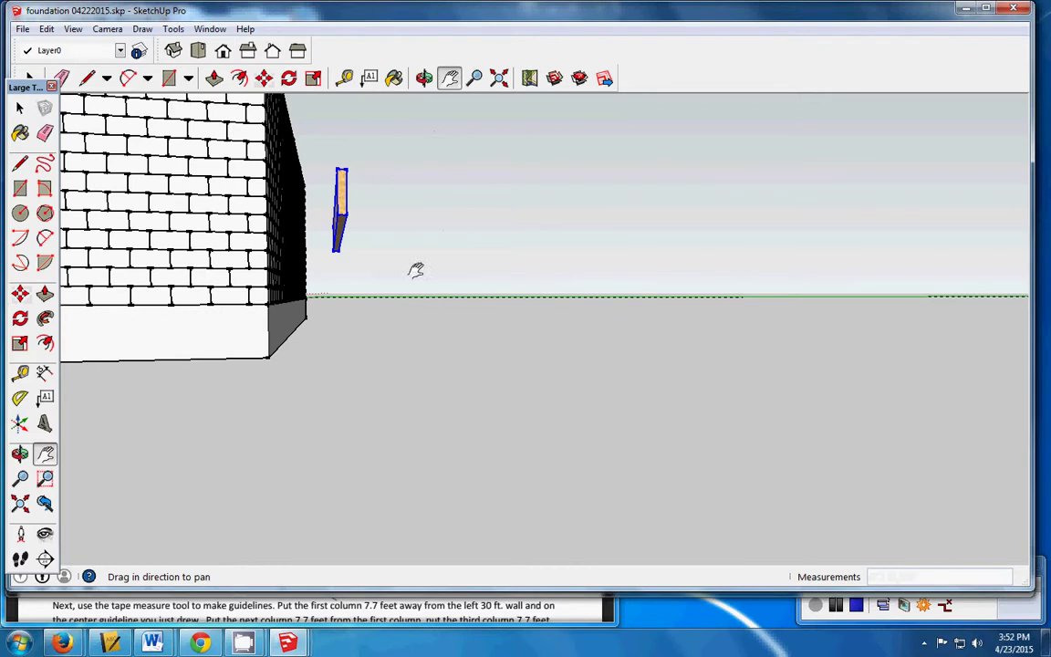
pyautogui.moveTo(396, 188); pyautogui.dragTo(401, 227)
pyautogui.moveTo(417, 415); pyautogui.dragTo(408, 410)
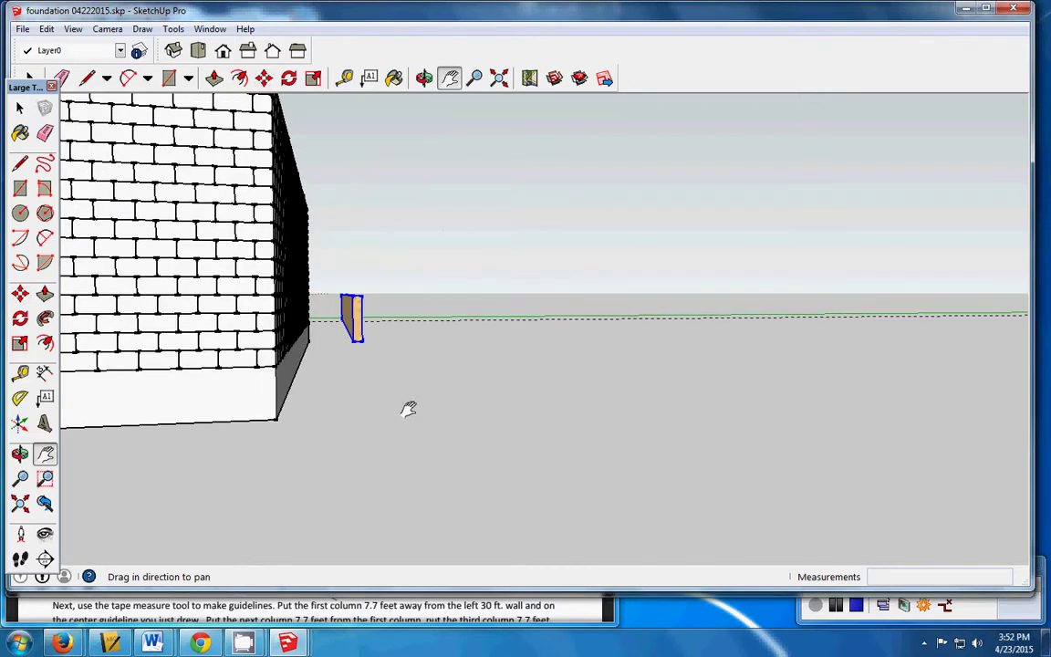
# Step: Try to raise the upright joist board onto the top of the foundation wall at its corner, and check the placement from the side
pyautogui.moveTo(345, 433); pyautogui.dragTo(364, 500)
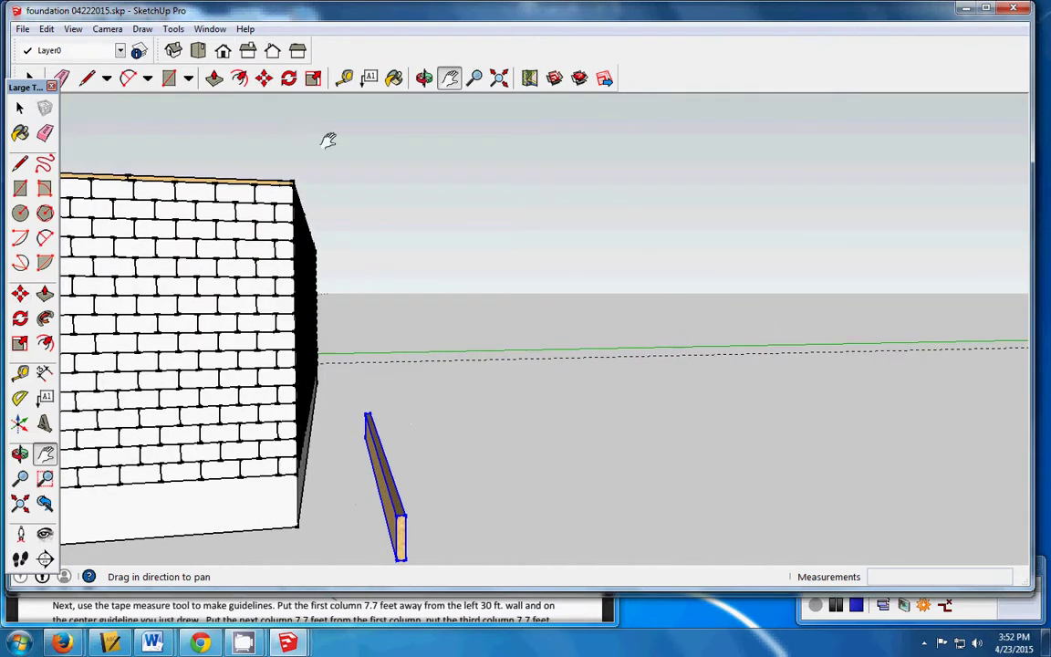
pyautogui.click(263, 79)
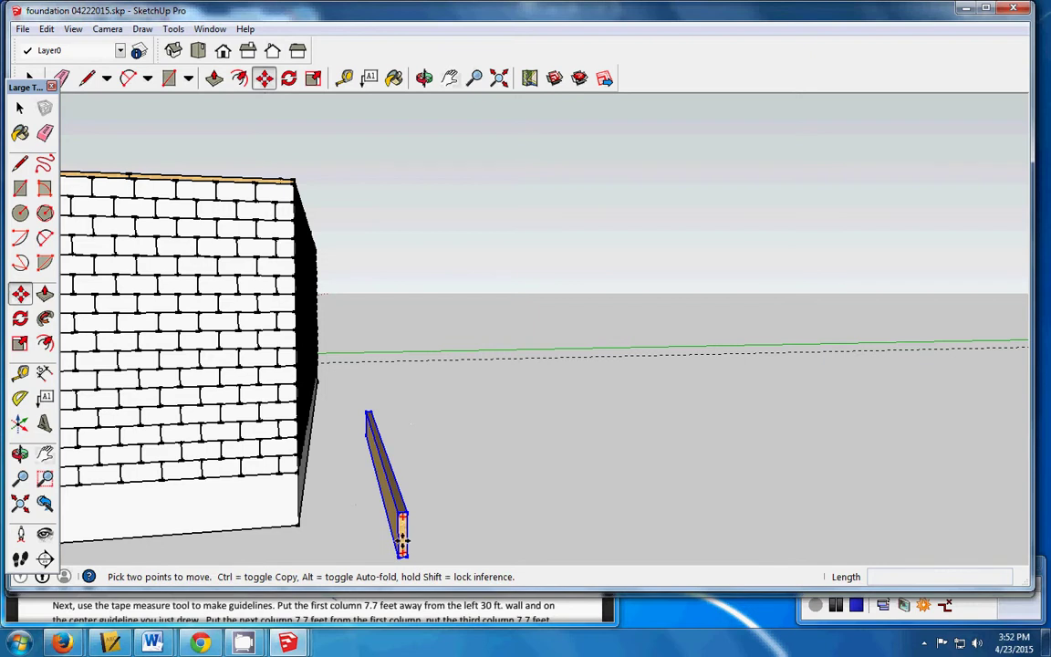
pyautogui.click(303, 164)
pyautogui.scroll(2, 301, 162)
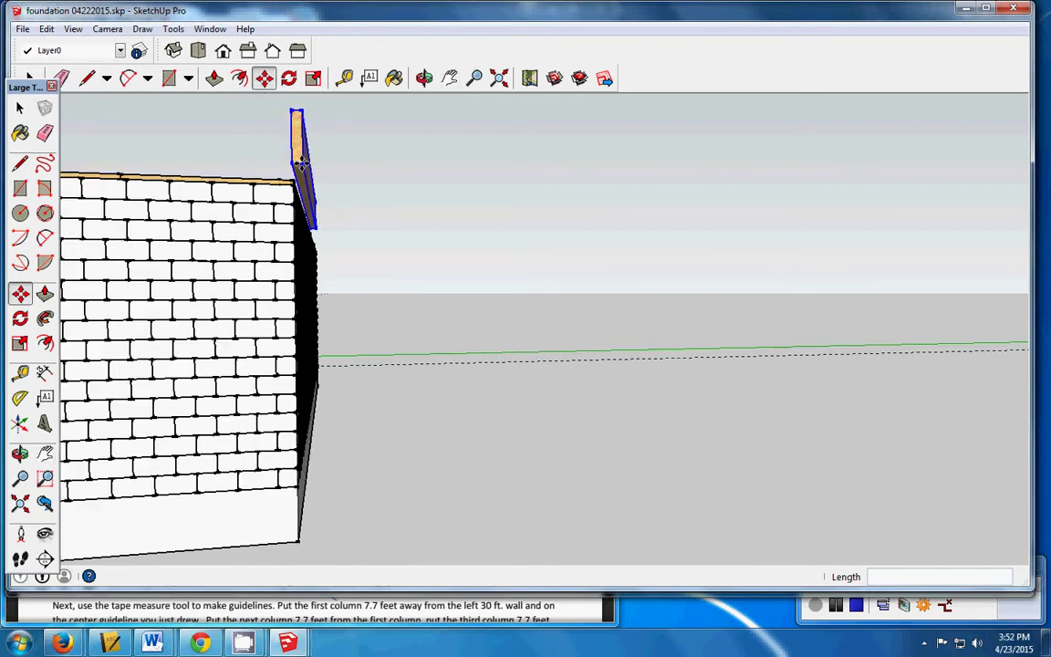
pyautogui.moveTo(302, 164); pyautogui.dragTo(260, 163, button='middle')
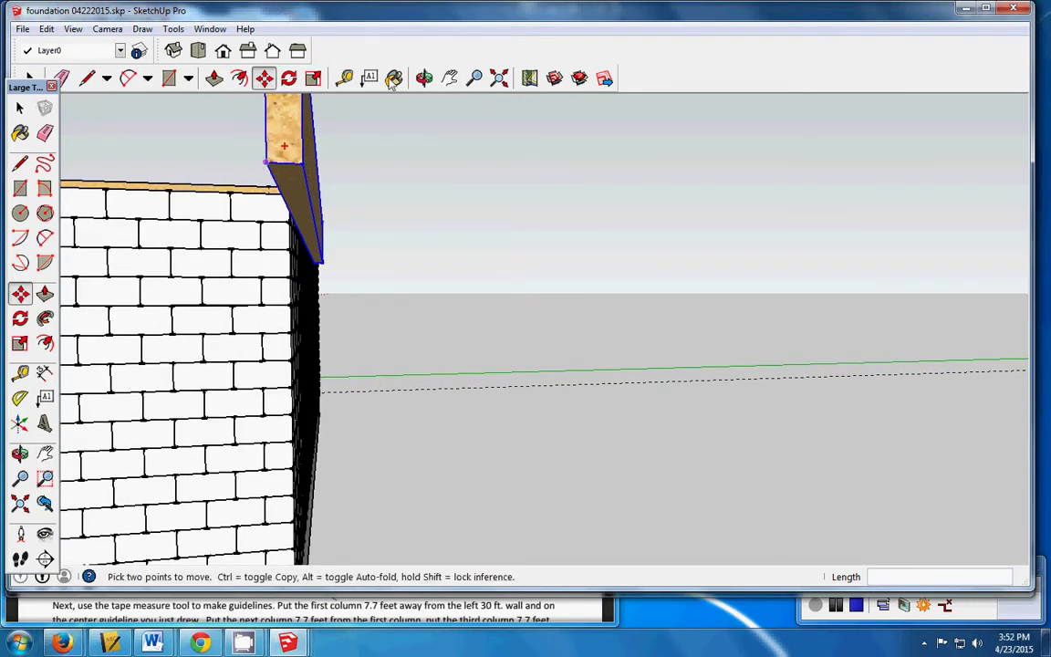
pyautogui.click(424, 79)
pyautogui.moveTo(363, 160); pyautogui.dragTo(409, 182)
pyautogui.moveTo(515, 187); pyautogui.dragTo(542, 207)
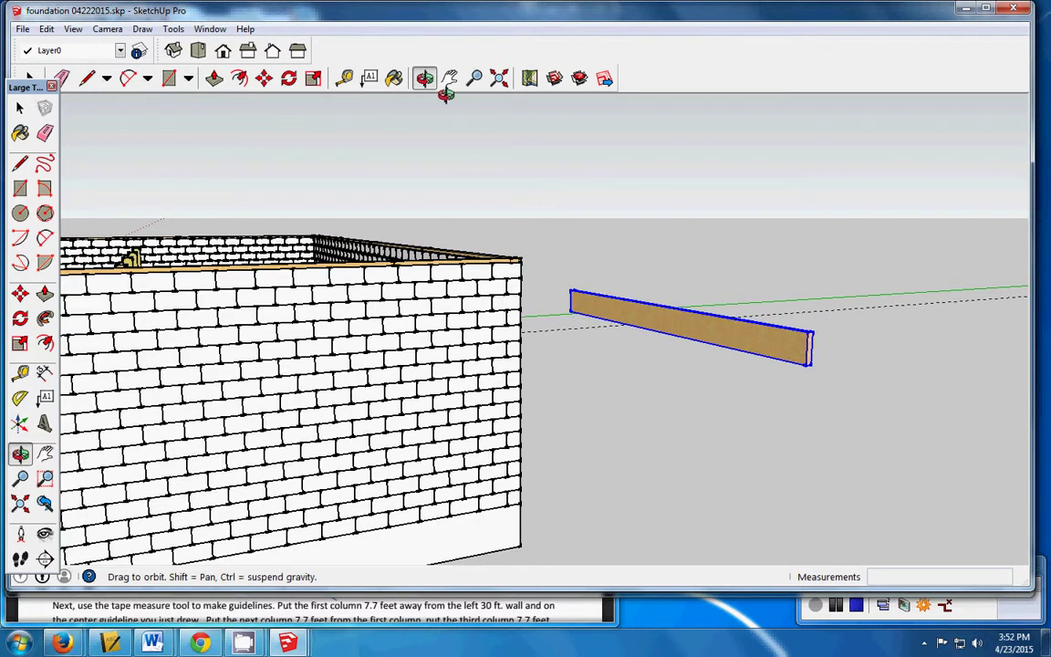
# Step: Try to align the joist board's lower outer end corner with the sill plate corner, and check the alignment from another angle
pyautogui.click(20, 293)
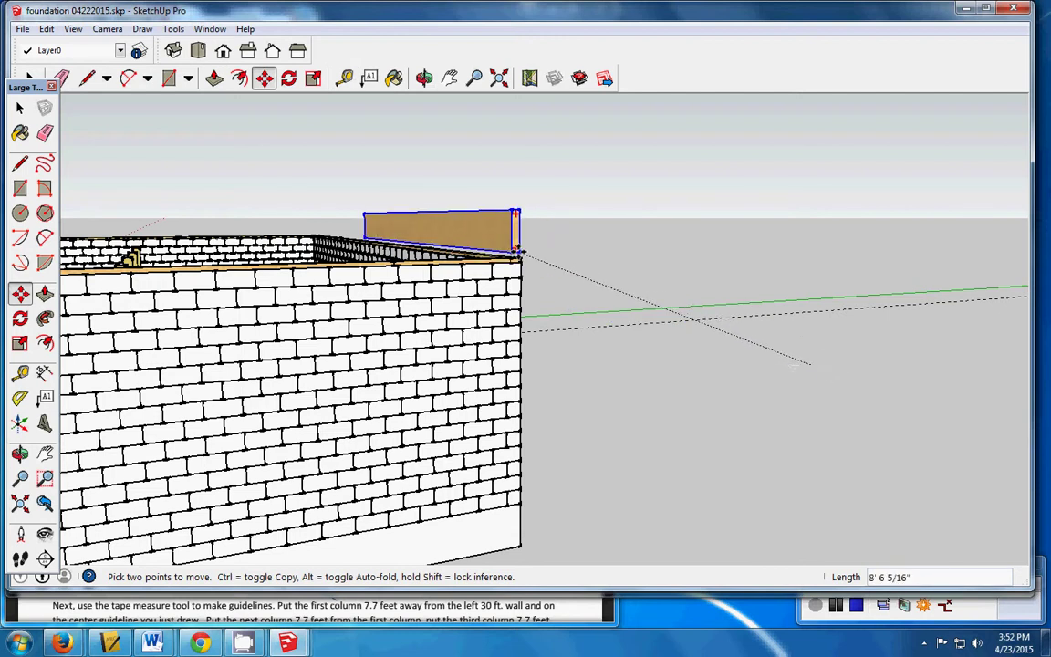
pyautogui.click(517, 252)
pyautogui.scroll(5, 518, 253)
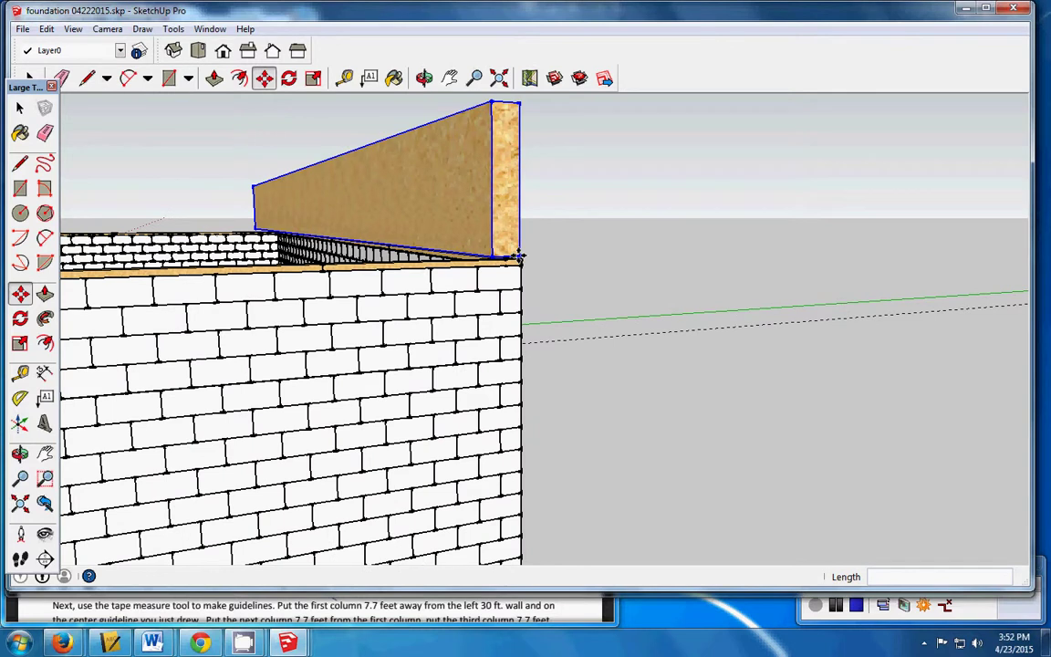
pyautogui.scroll(1, 517, 255)
pyautogui.click(517, 254)
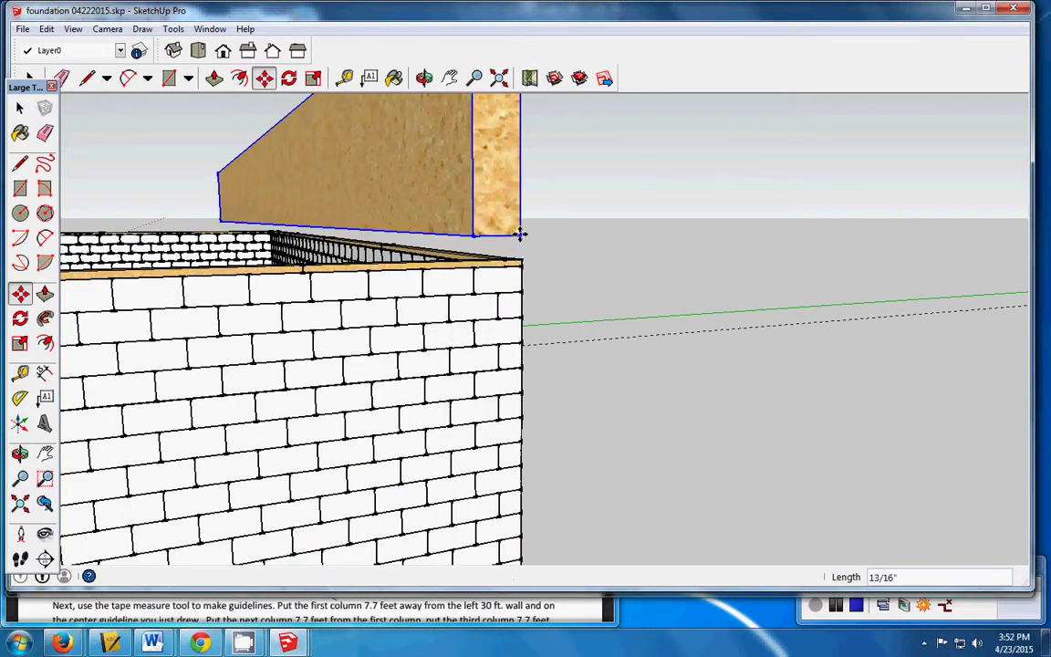
pyautogui.click(424, 78)
pyautogui.moveTo(572, 193); pyautogui.dragTo(549, 192)
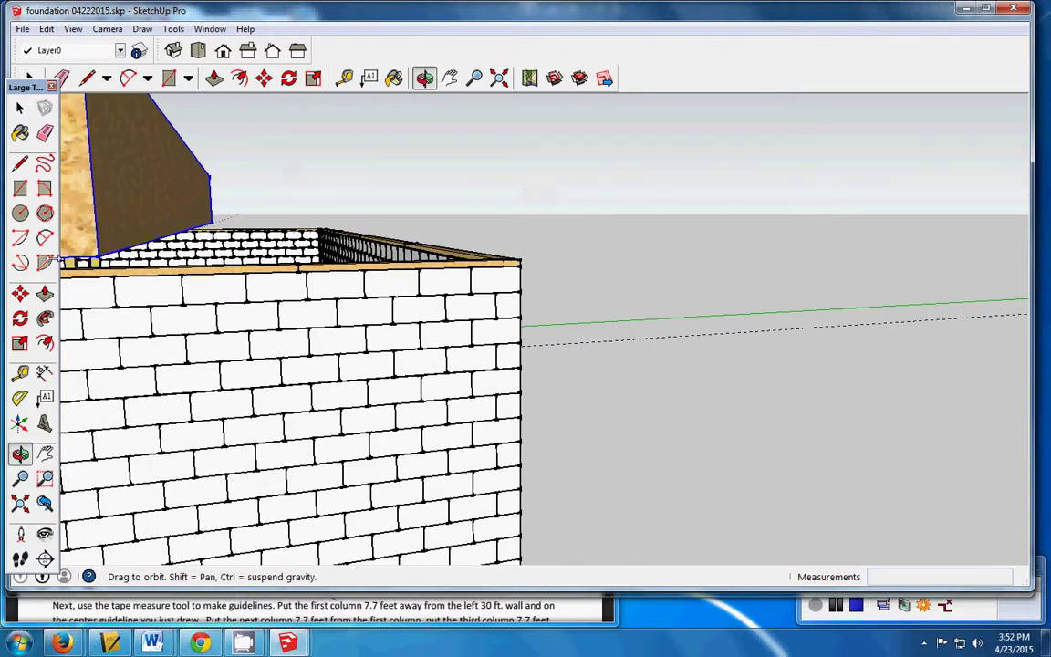
# Step: Move the joist board by its lower end corner onto the sill plate's outer top corner, flush with the wall
pyautogui.click(20, 293)
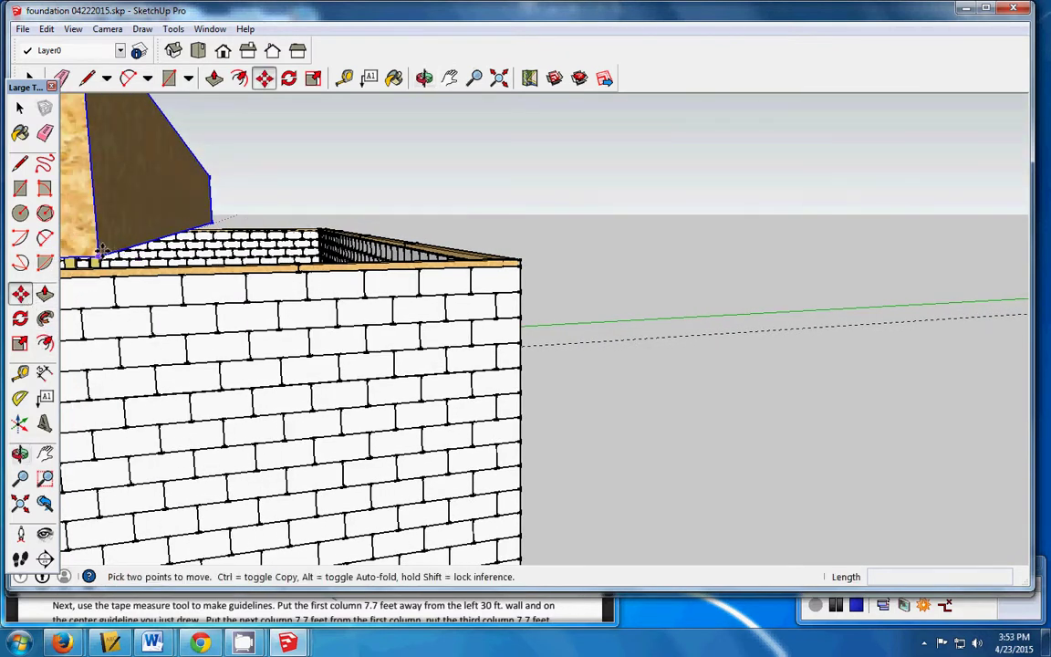
pyautogui.moveTo(102, 248); pyautogui.dragTo(514, 248)
pyautogui.scroll(2, 515, 258)
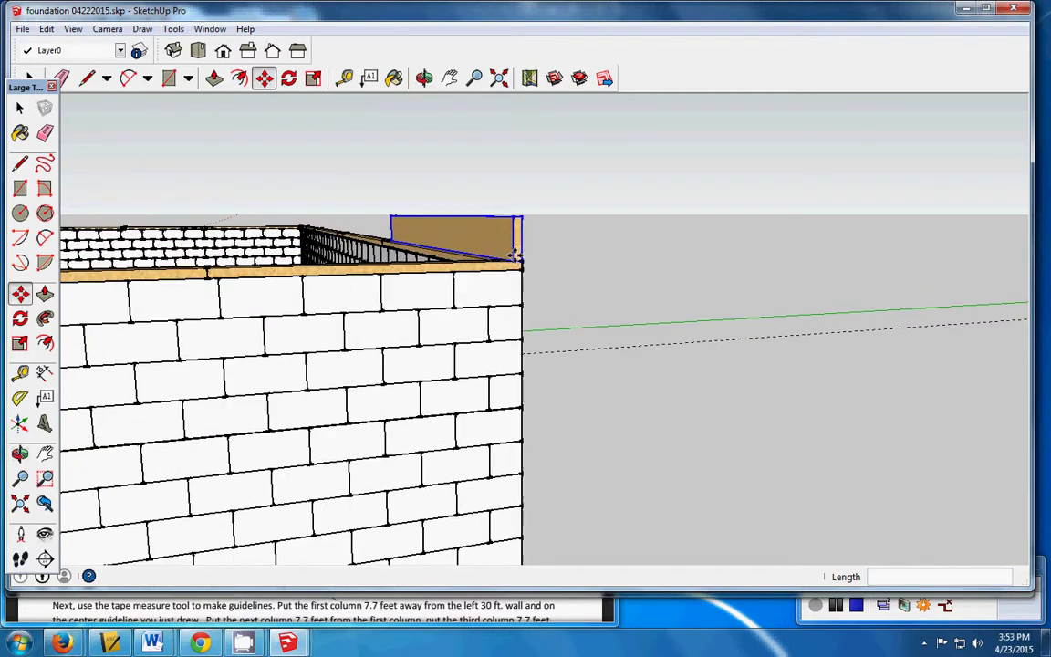
pyautogui.scroll(4, 515, 258)
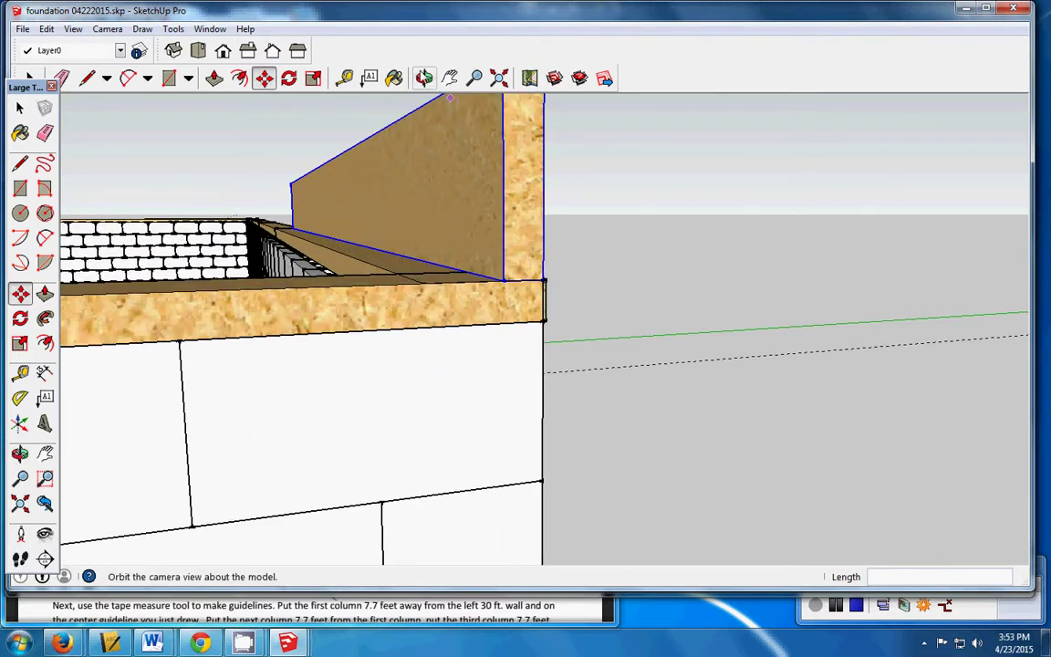
# Step: Inspect the joist board's end against the sill plate corner up close, and its run along the top of the wall from above
pyautogui.click(424, 78)
pyautogui.moveTo(561, 216); pyautogui.dragTo(491, 240)
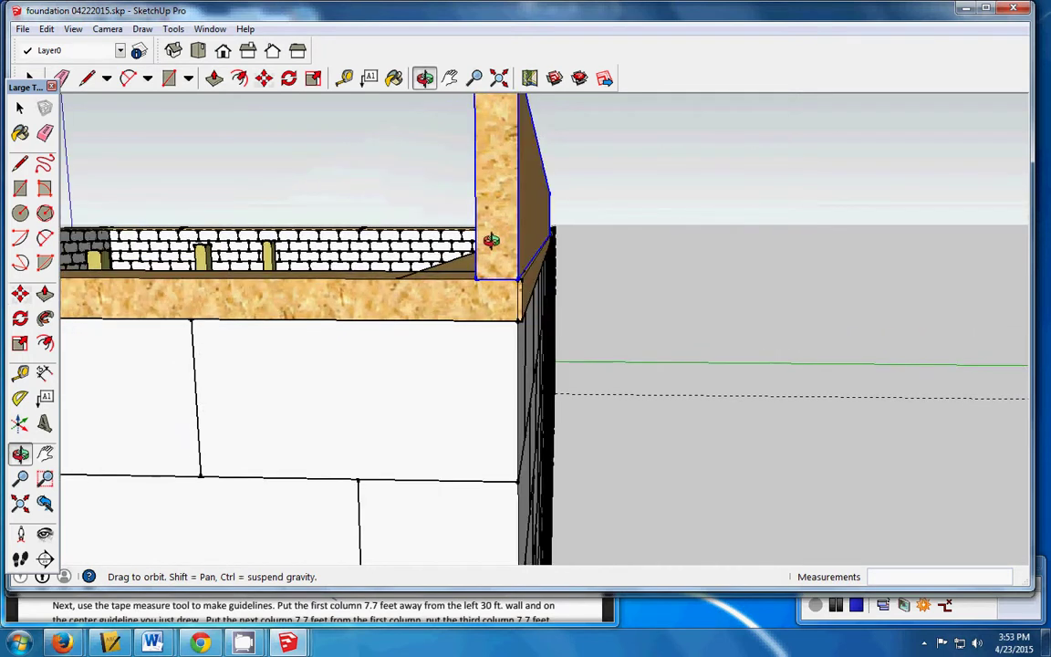
pyautogui.click(20, 293)
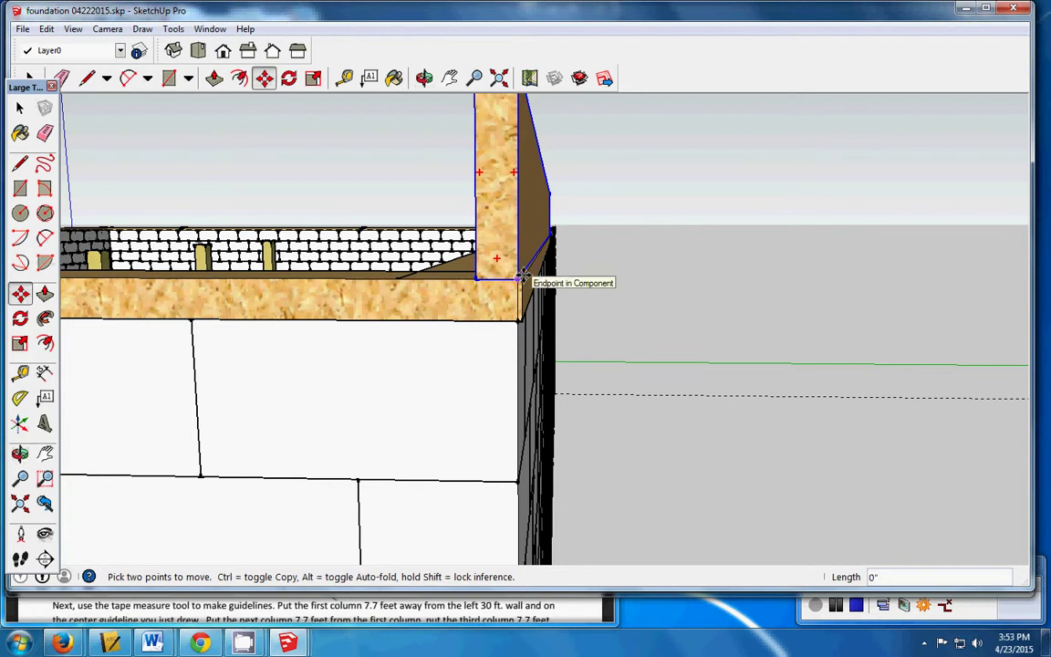
pyautogui.scroll(3, 516, 278)
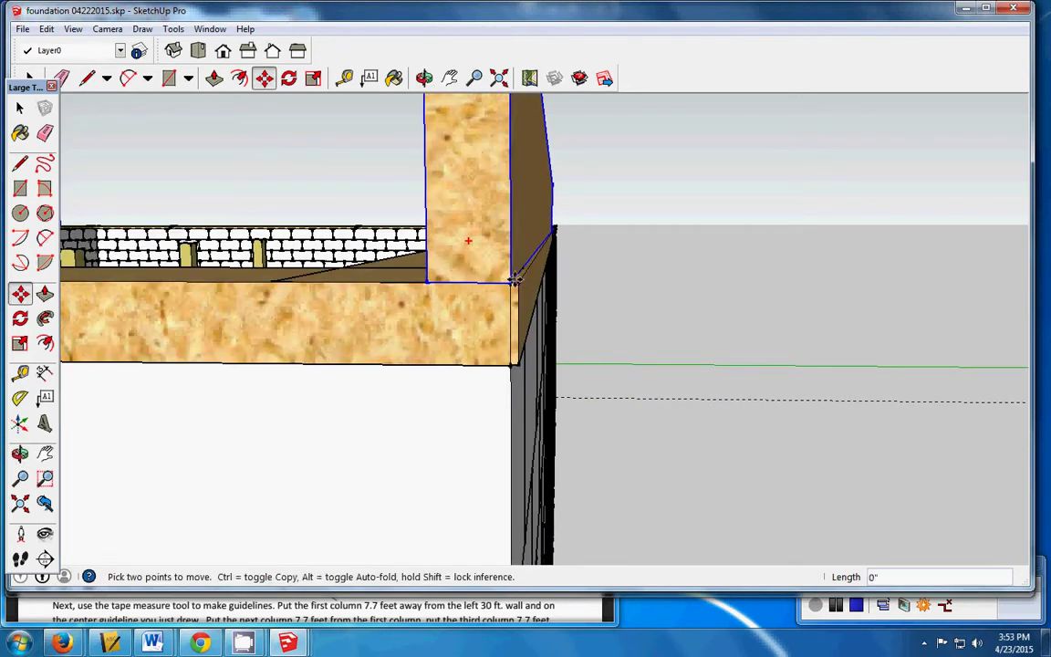
pyautogui.scroll(-3, 517, 282)
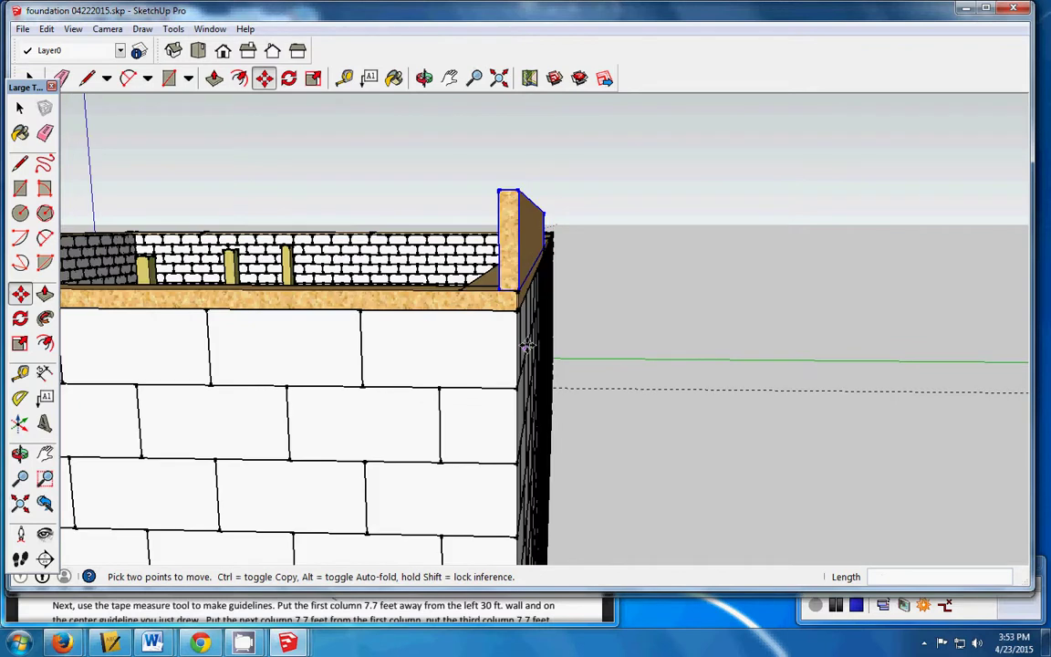
pyautogui.scroll(-3, 526, 345)
pyautogui.click(424, 78)
pyautogui.moveTo(598, 232); pyautogui.dragTo(494, 278)
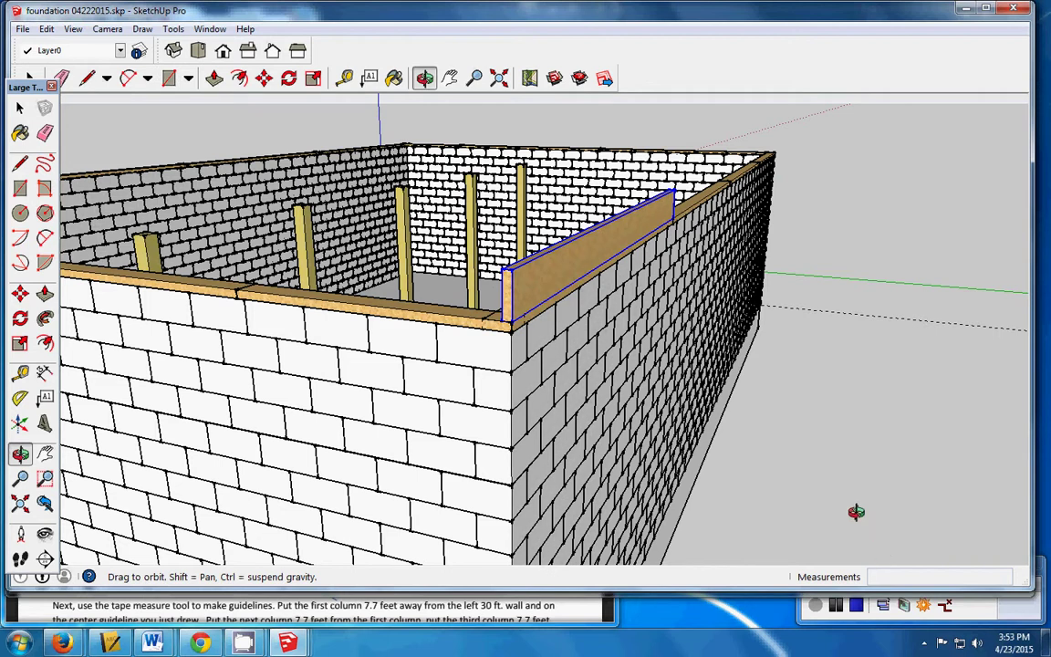
pyautogui.click(835, 606)
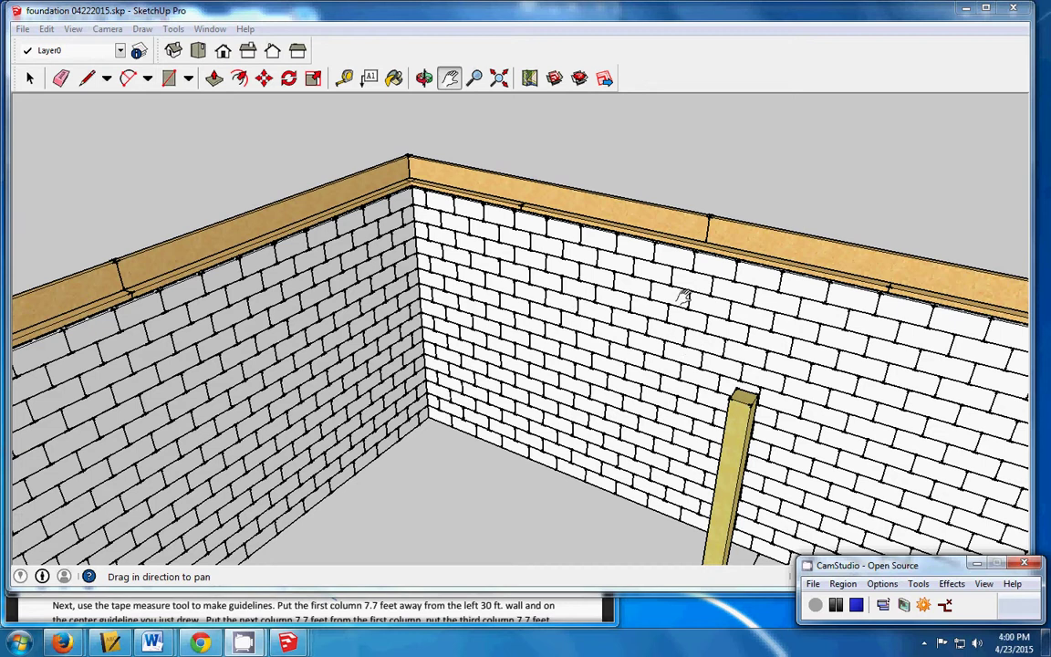
# Step: Measure the outside length of the header joists along the short wall, from corner to corner in plan view
pyautogui.click(200, 52)
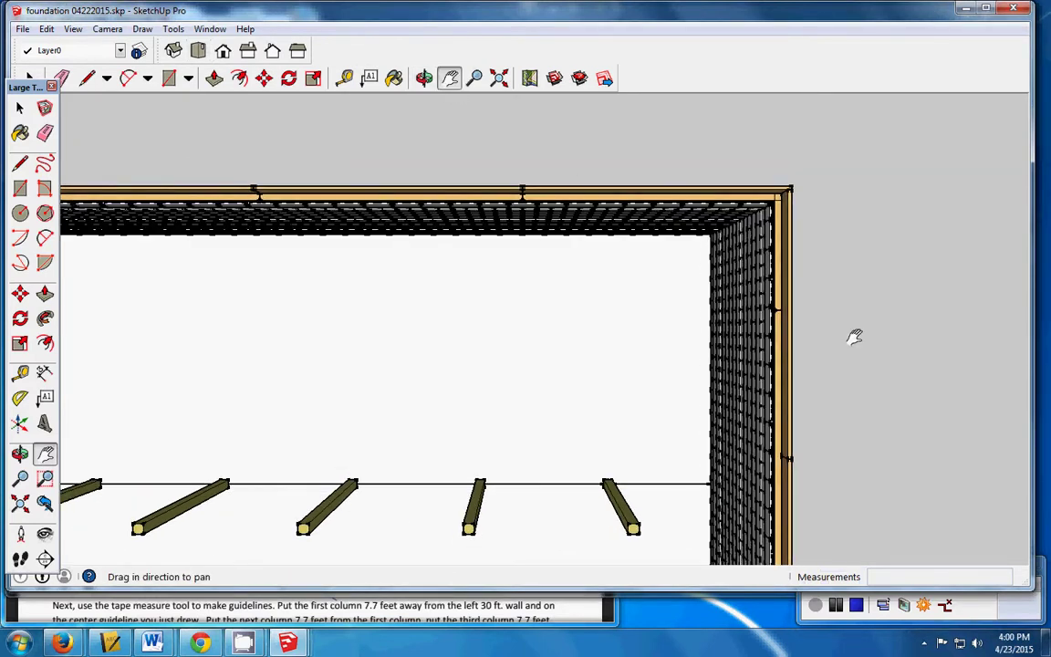
pyautogui.moveTo(863, 343); pyautogui.dragTo(727, 269)
pyautogui.scroll(-4, 740, 323)
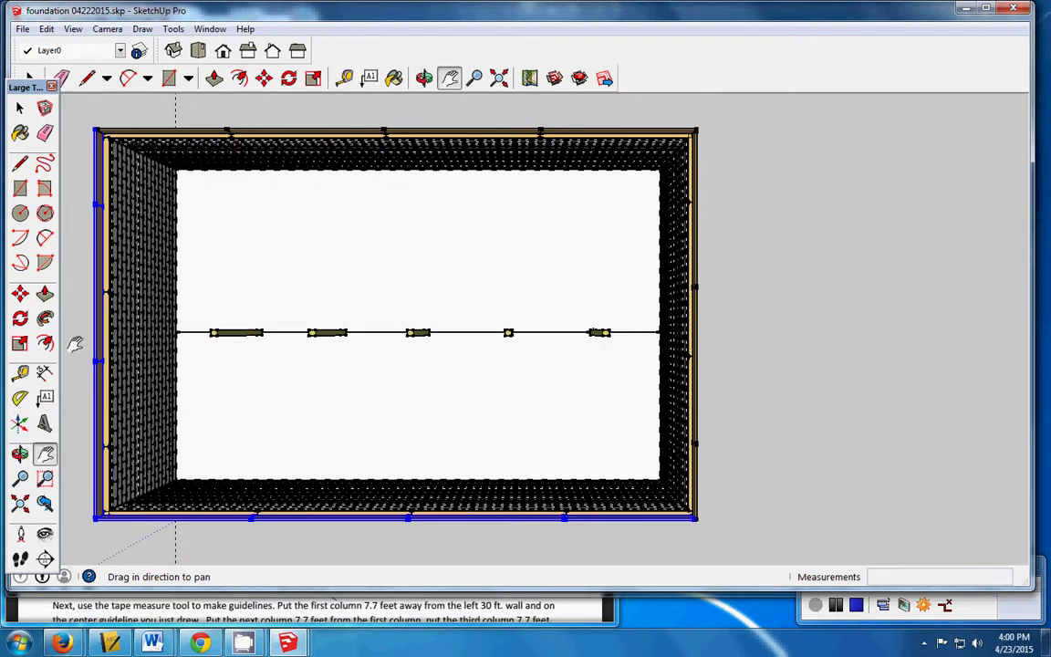
pyautogui.click(20, 372)
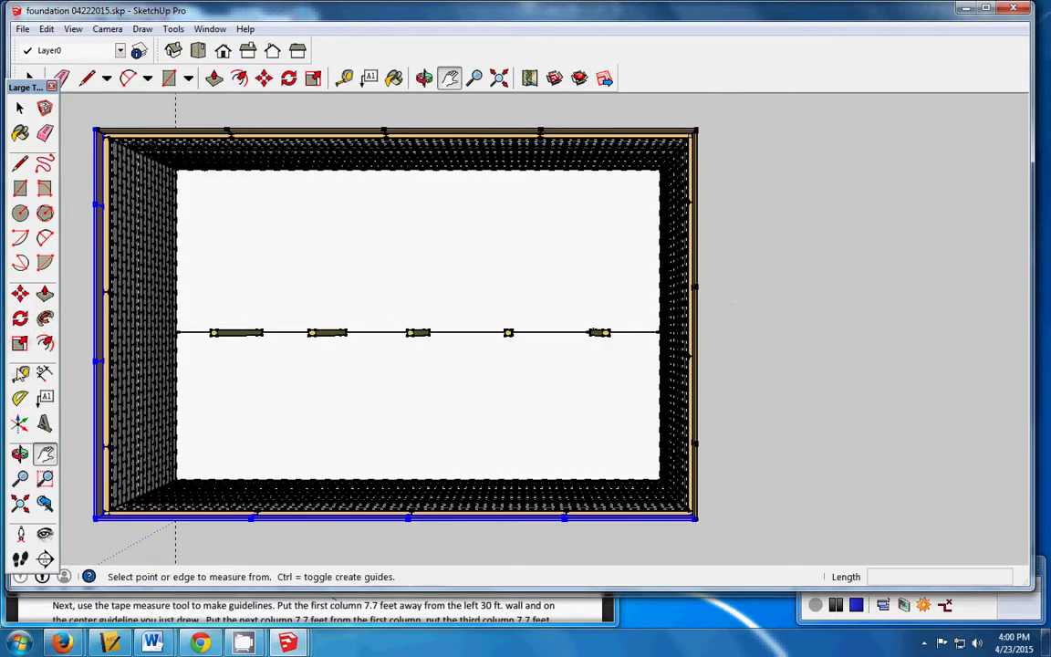
pyautogui.click(698, 129)
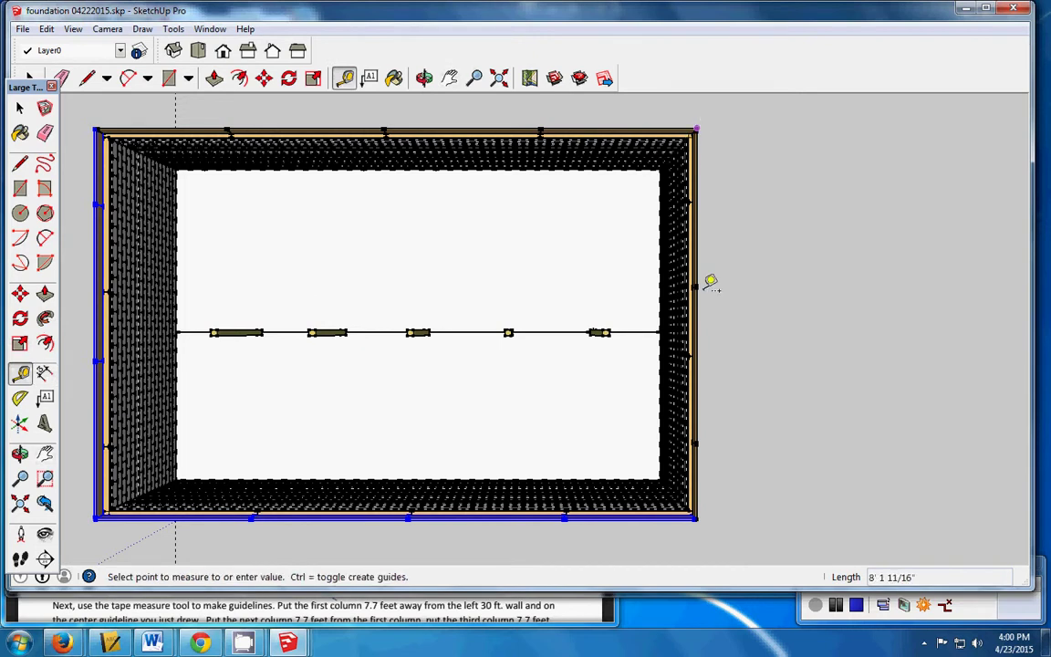
pyautogui.click(702, 513)
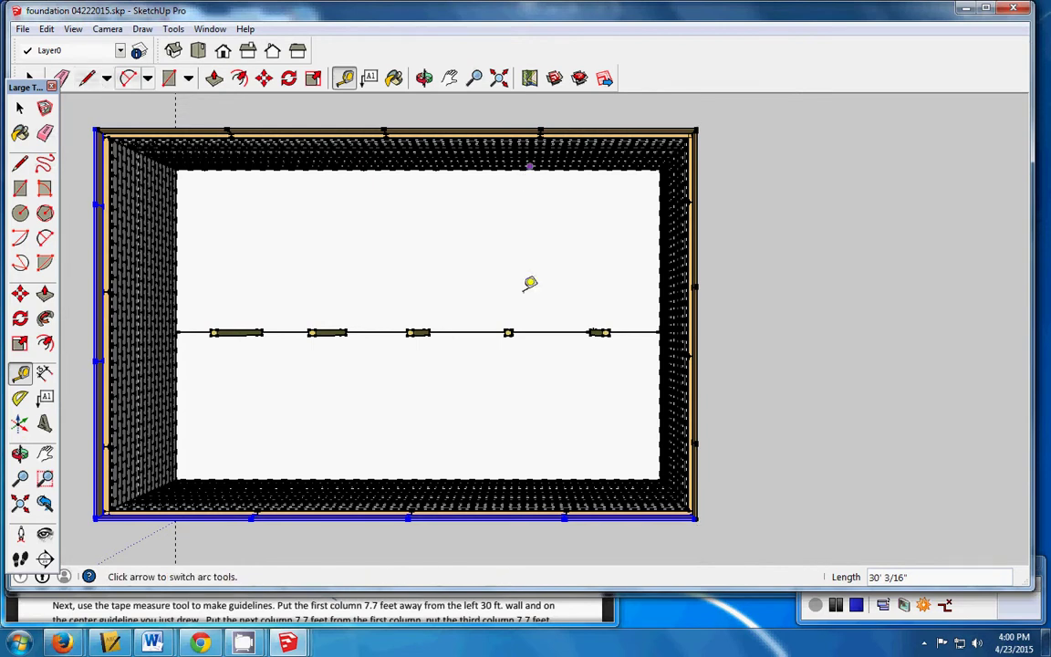
# Step: Try to mark off 15' along the short wall's header joists, measuring from their upper outer corner in plan view
pyautogui.scroll(-2, 593, 310)
pyautogui.scroll(1, 867, 343)
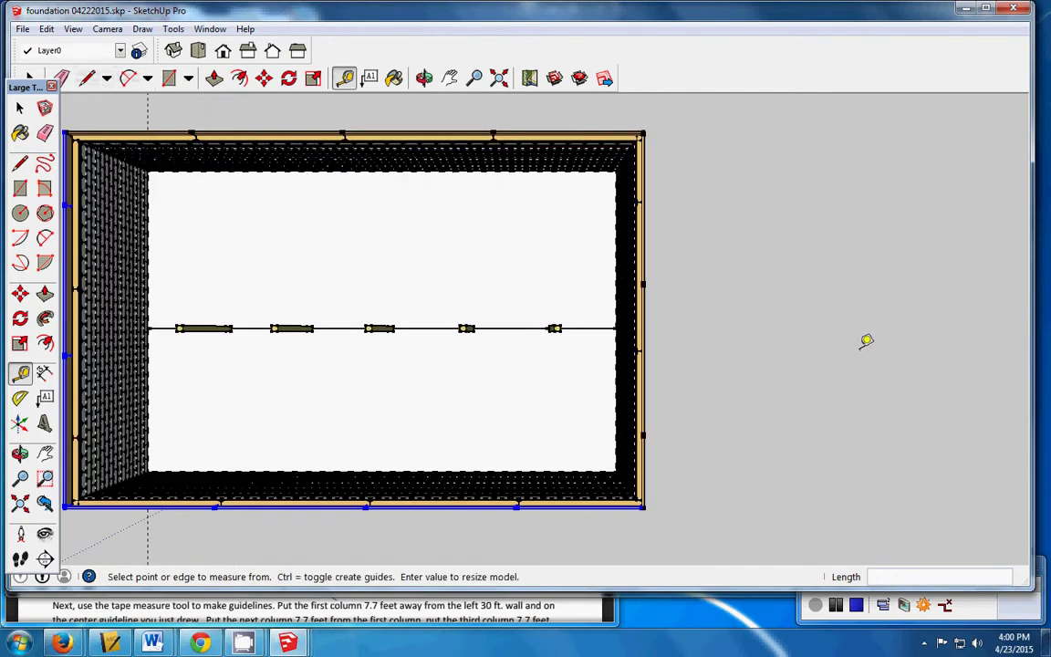
pyautogui.scroll(1, 736, 307)
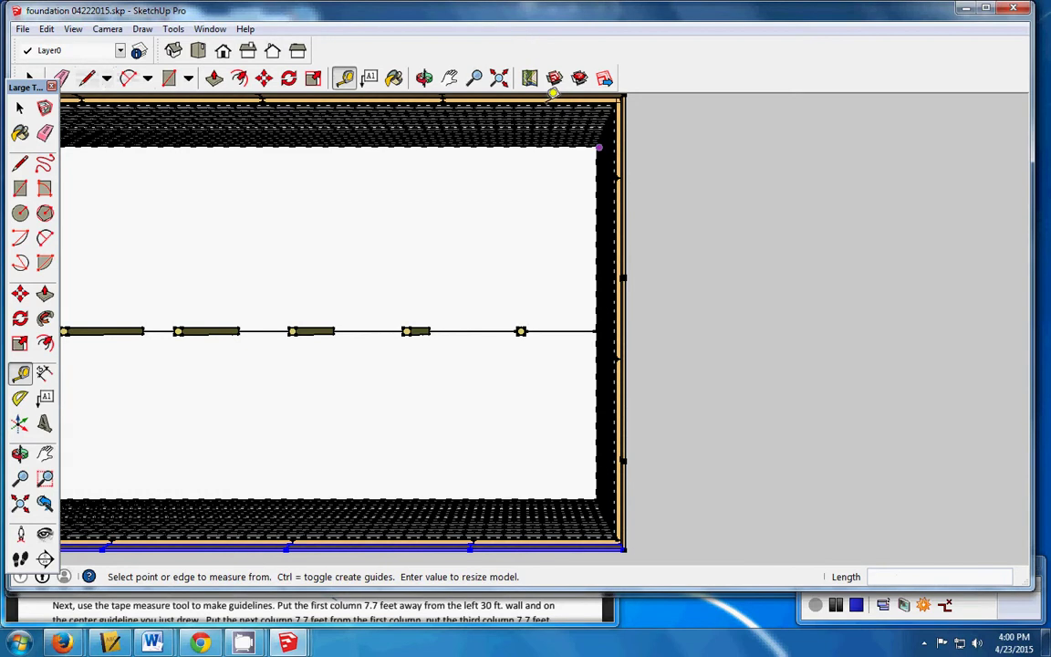
pyautogui.click(451, 80)
pyautogui.moveTo(636, 148); pyautogui.dragTo(631, 162)
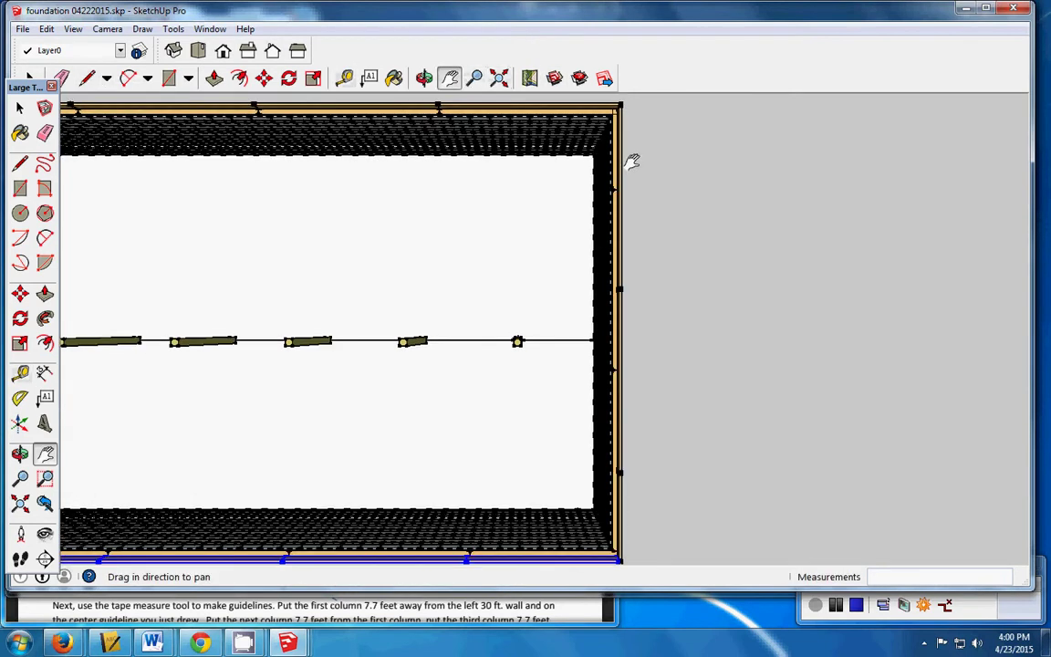
pyautogui.scroll(5, 632, 163)
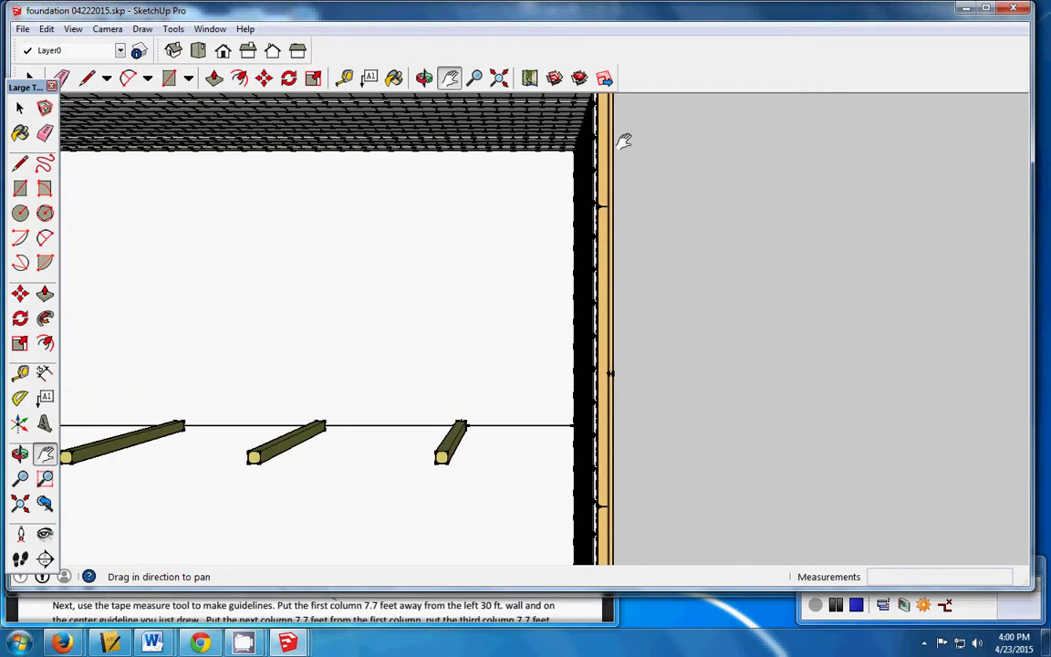
pyautogui.moveTo(621, 176); pyautogui.dragTo(612, 230)
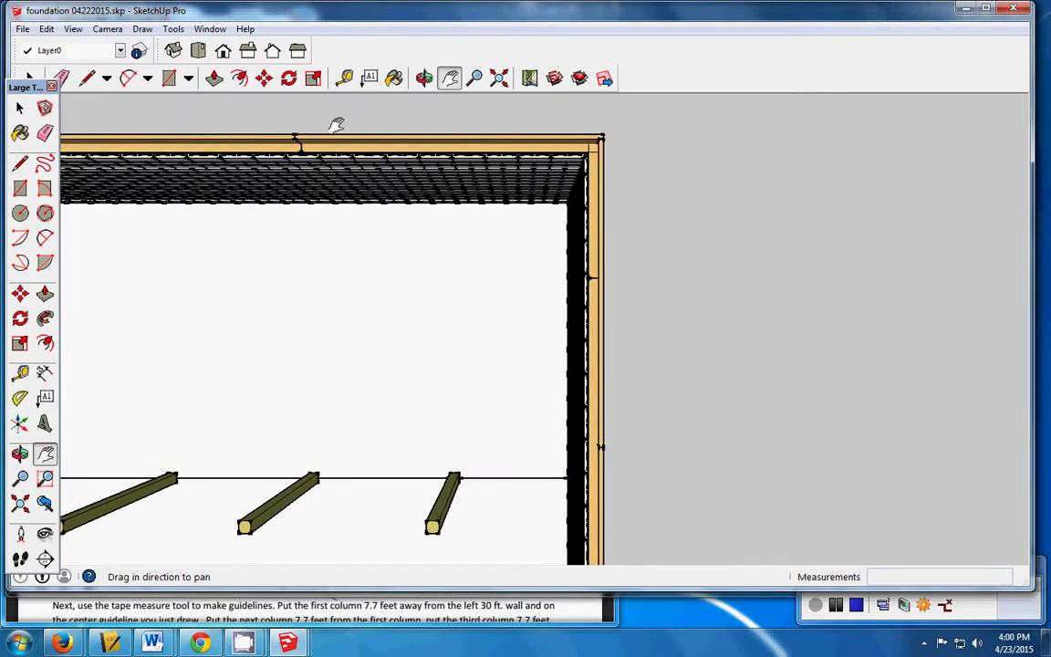
pyautogui.click(20, 372)
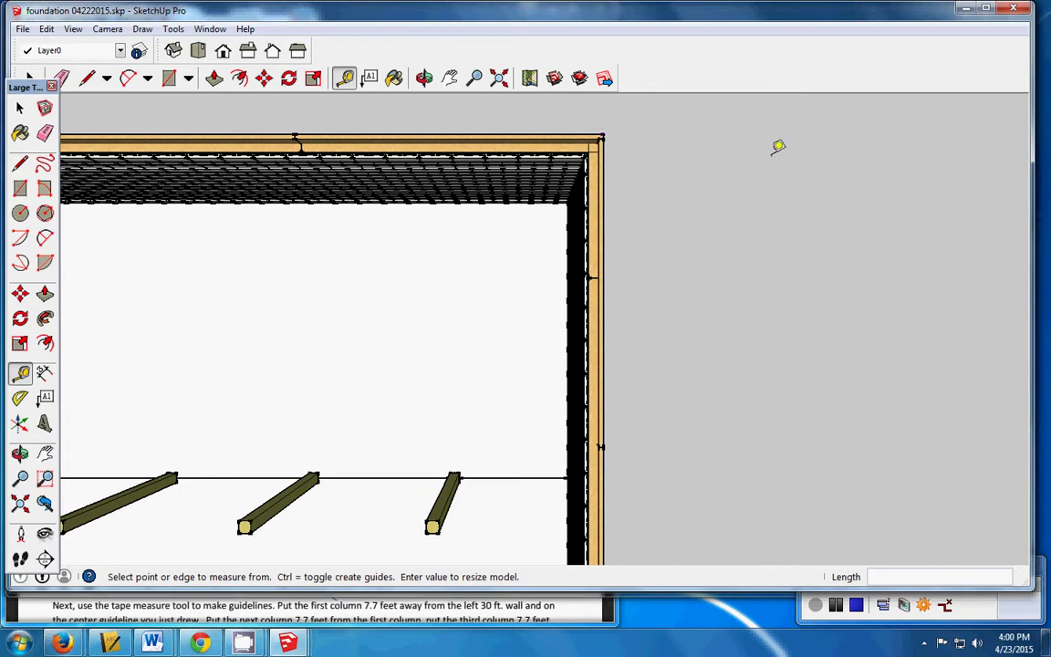
pyautogui.click(602, 135)
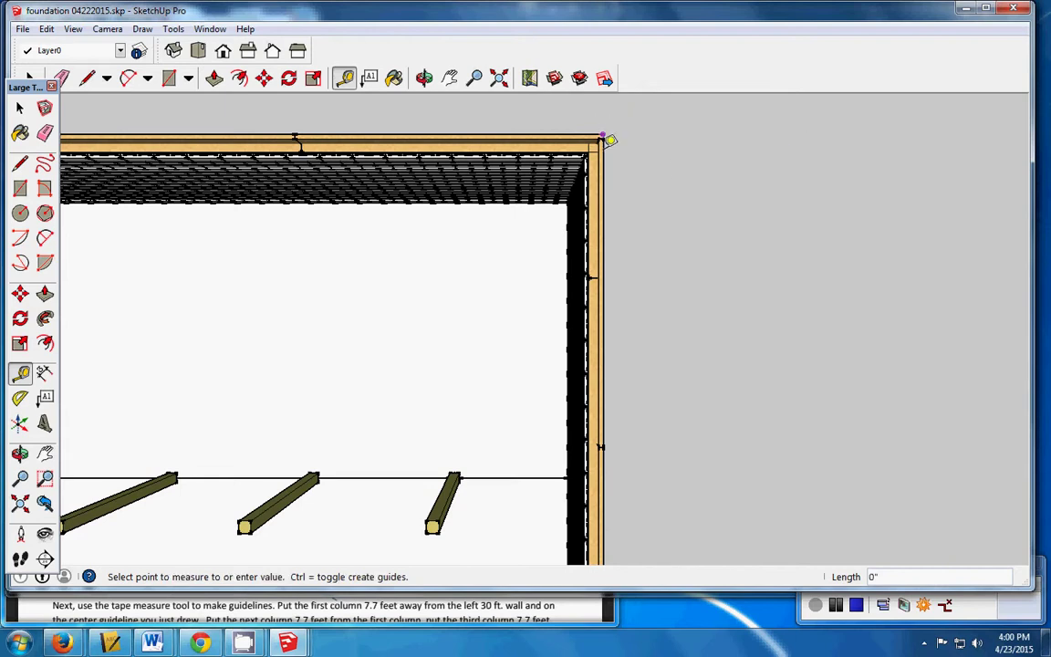
pyautogui.click(610, 159)
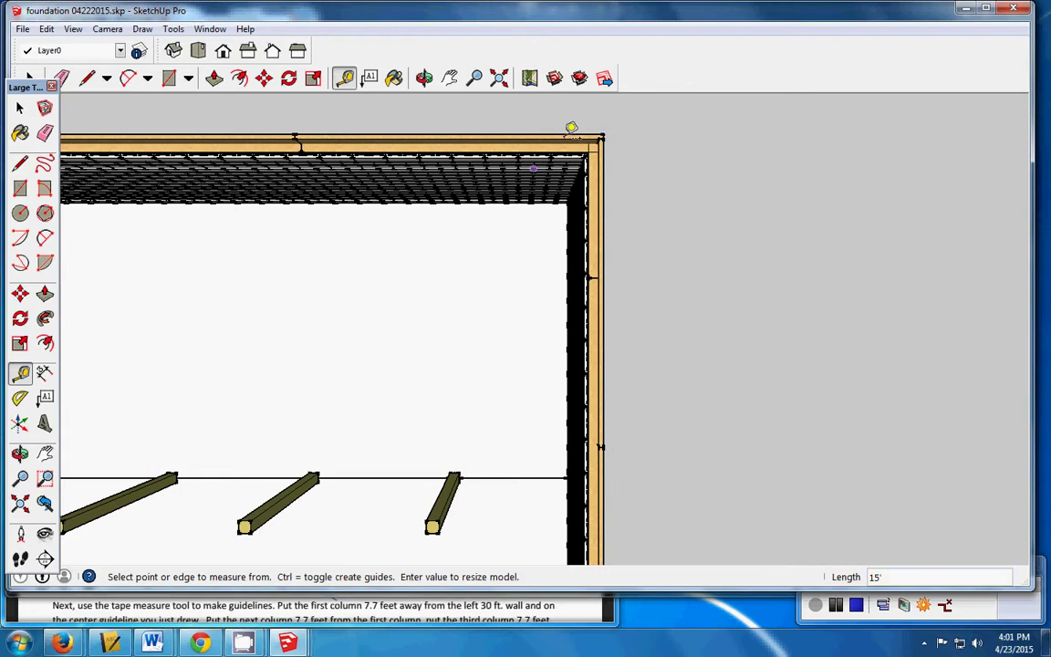
# Step: Place a guide point 15' from the upper outer corner along the outside edge of the short wall's header joists
pyautogui.click(602, 135)
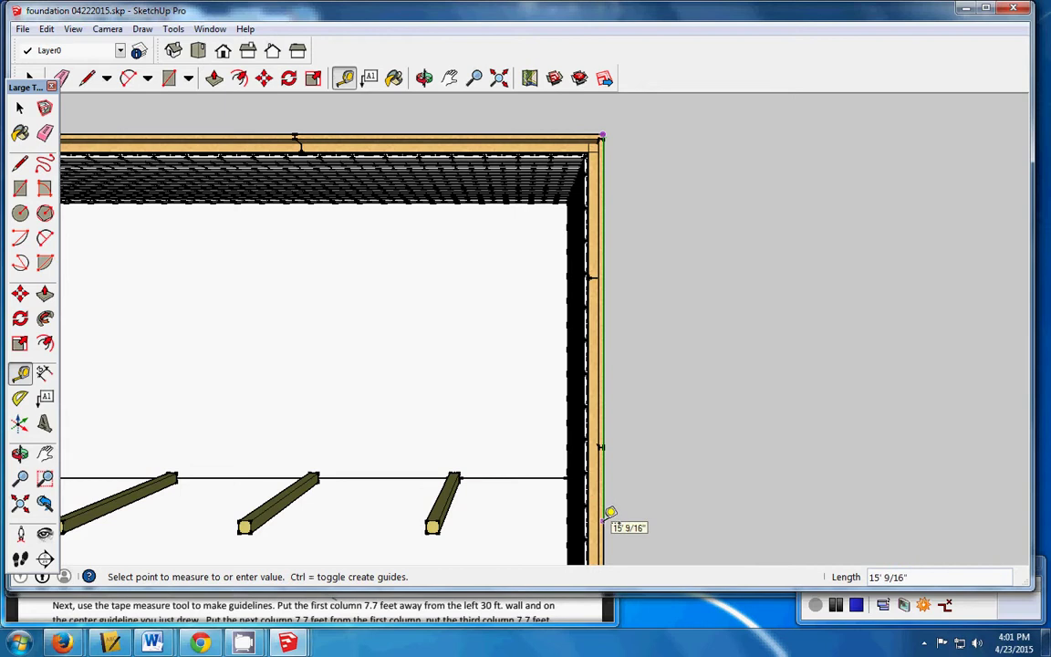
pyautogui.click(611, 514)
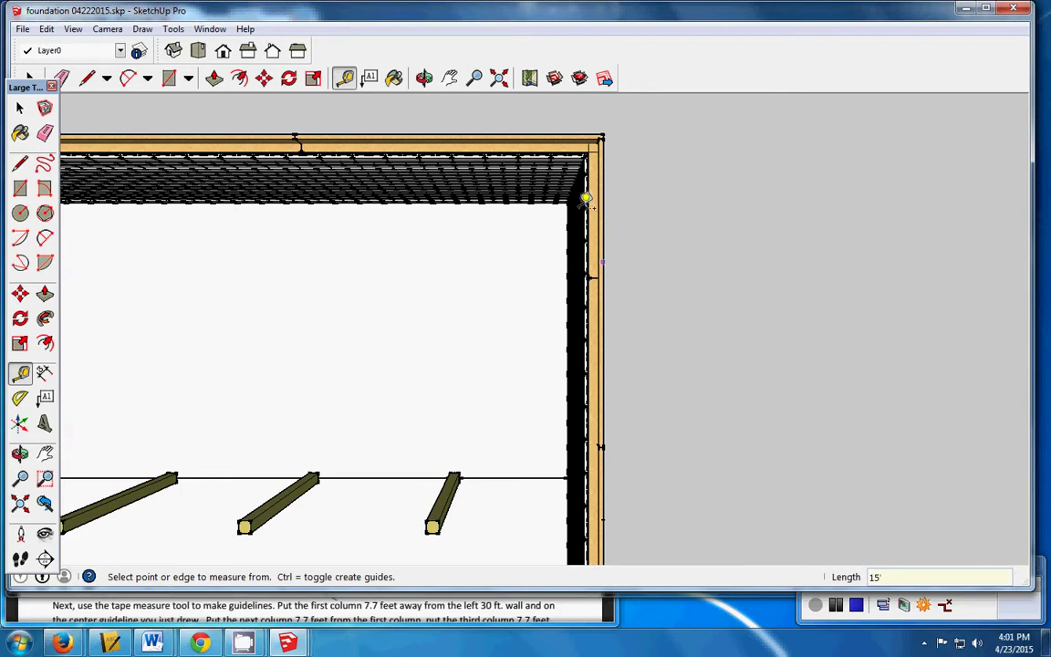
pyautogui.scroll(1, 621, 423)
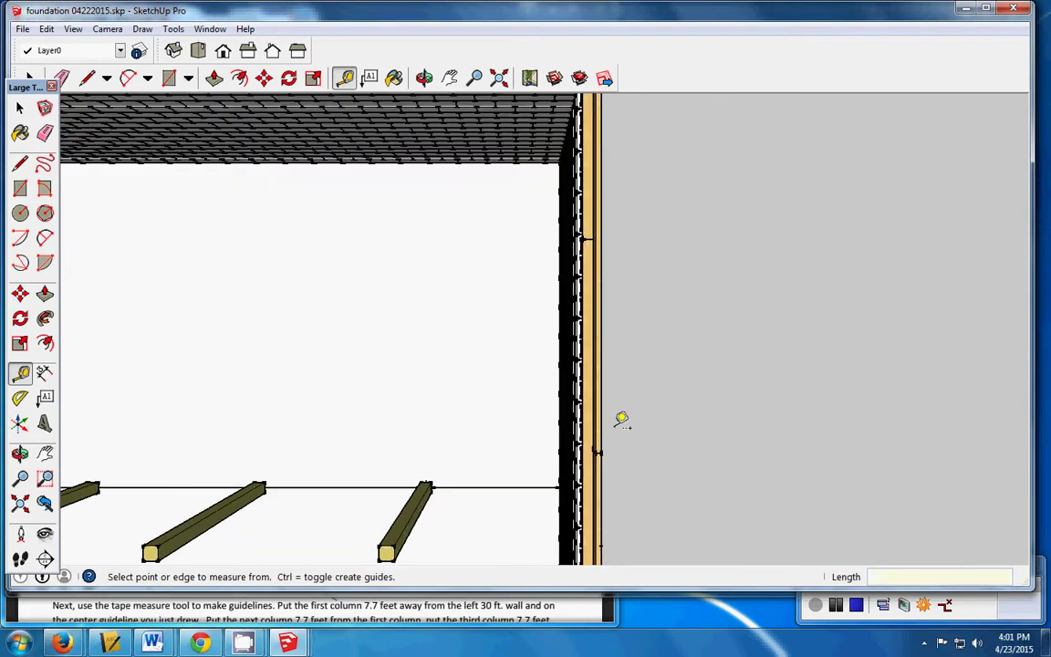
pyautogui.click(450, 78)
pyautogui.moveTo(658, 403); pyautogui.dragTo(641, 364)
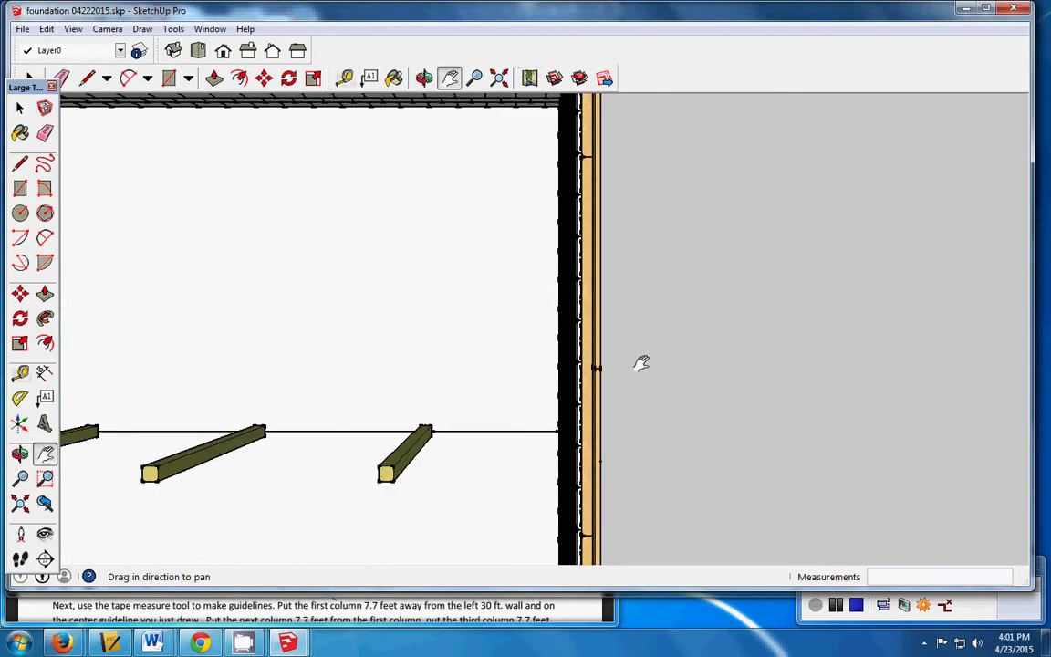
# Step: Paste the copied board across the short wall's sill plate at the 15' guide point
pyautogui.scroll(3, 629, 448)
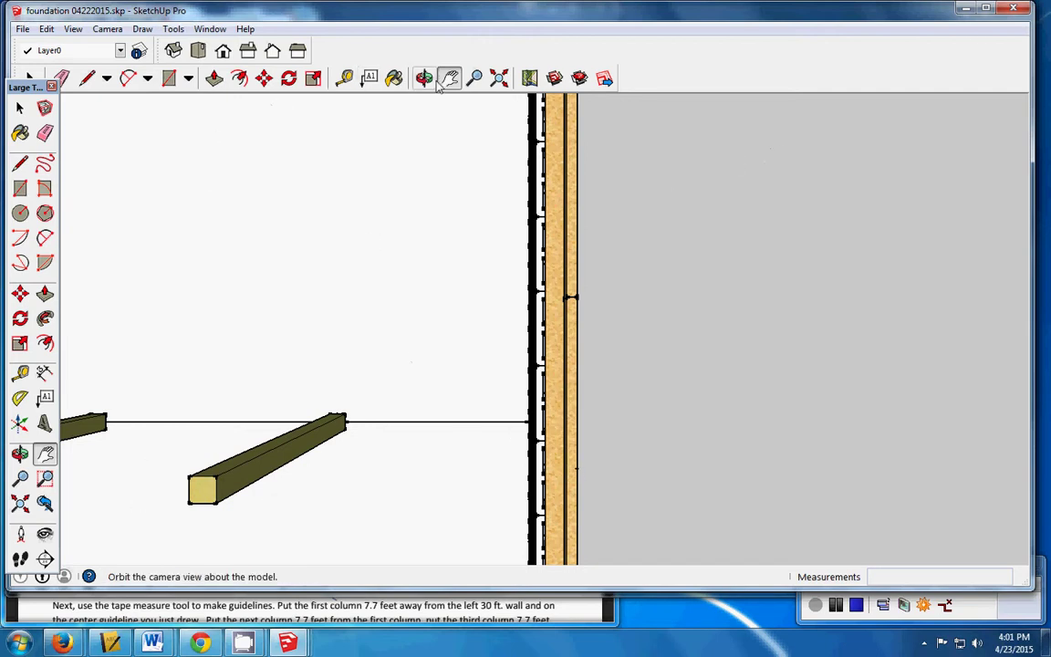
pyautogui.click(46, 28)
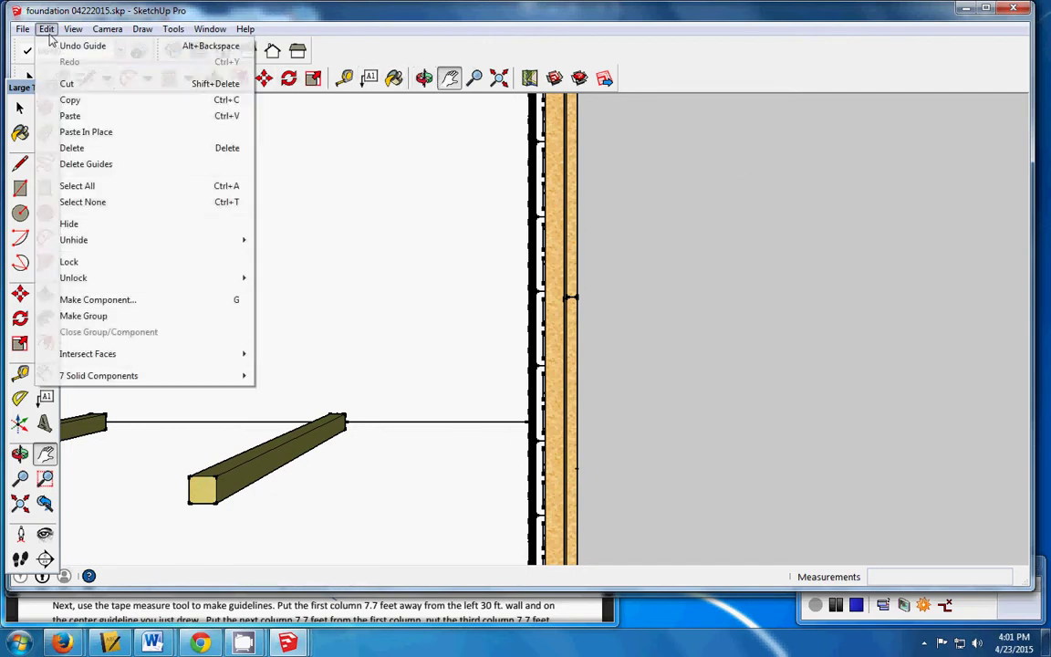
pyautogui.click(71, 114)
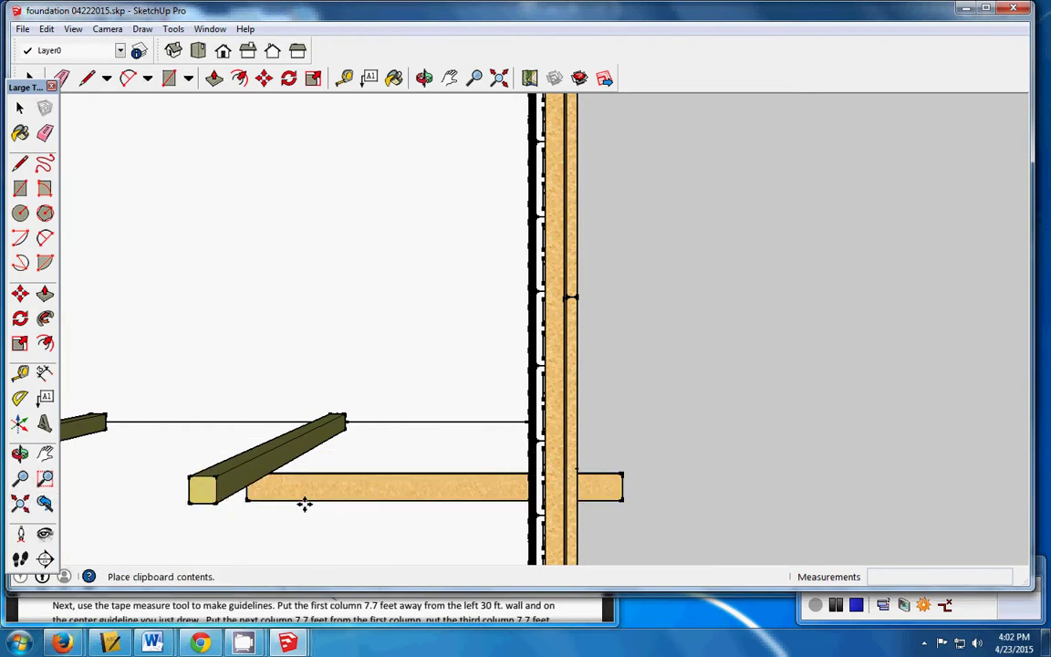
pyautogui.click(547, 509)
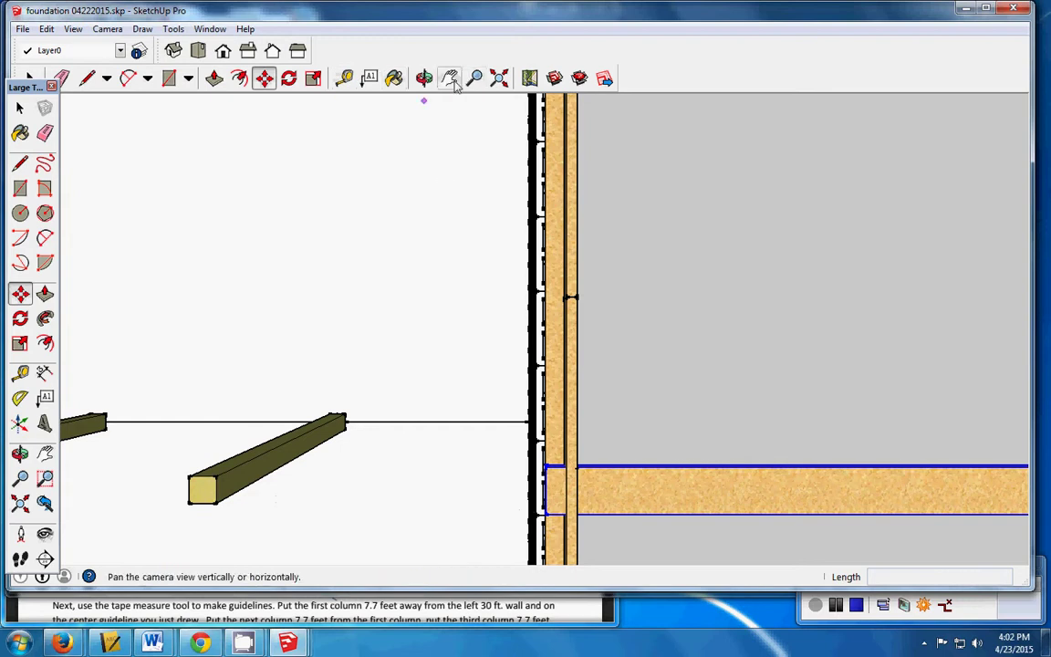
# Step: Rotate the pasted board 90 degrees about its end corner so it stands upright on edge
pyautogui.click(424, 78)
pyautogui.moveTo(512, 363); pyautogui.dragTo(673, 320)
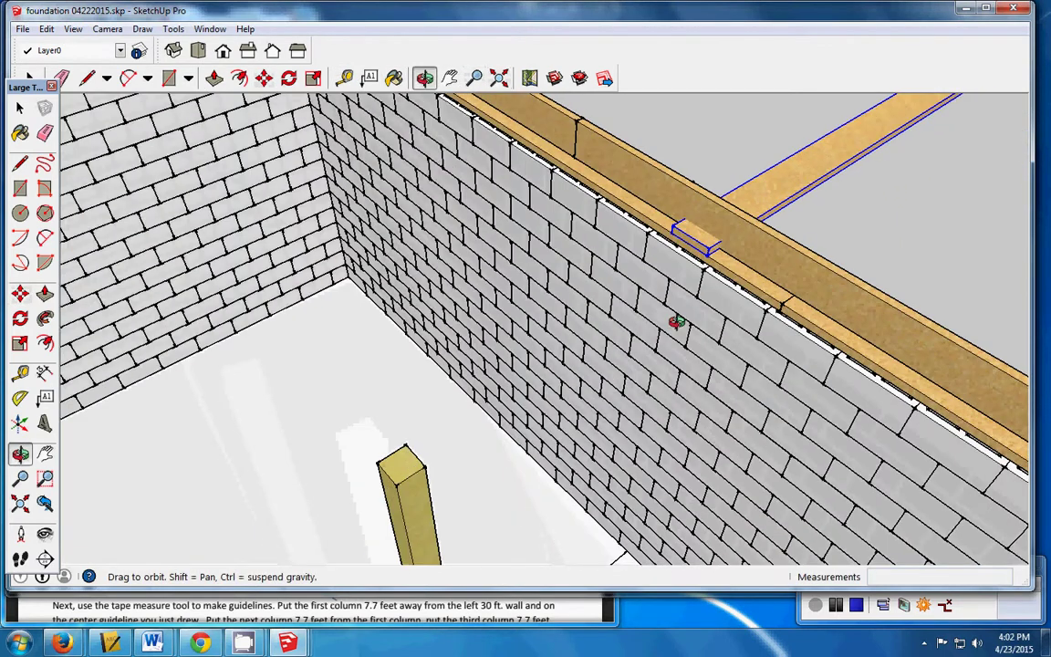
pyautogui.click(20, 317)
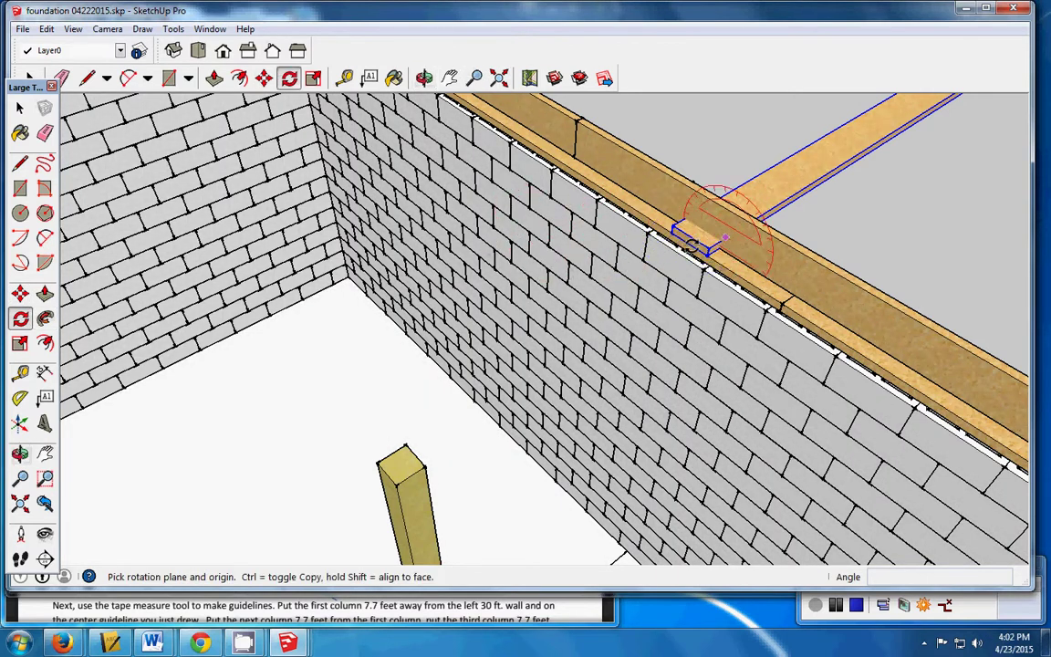
pyautogui.click(693, 239)
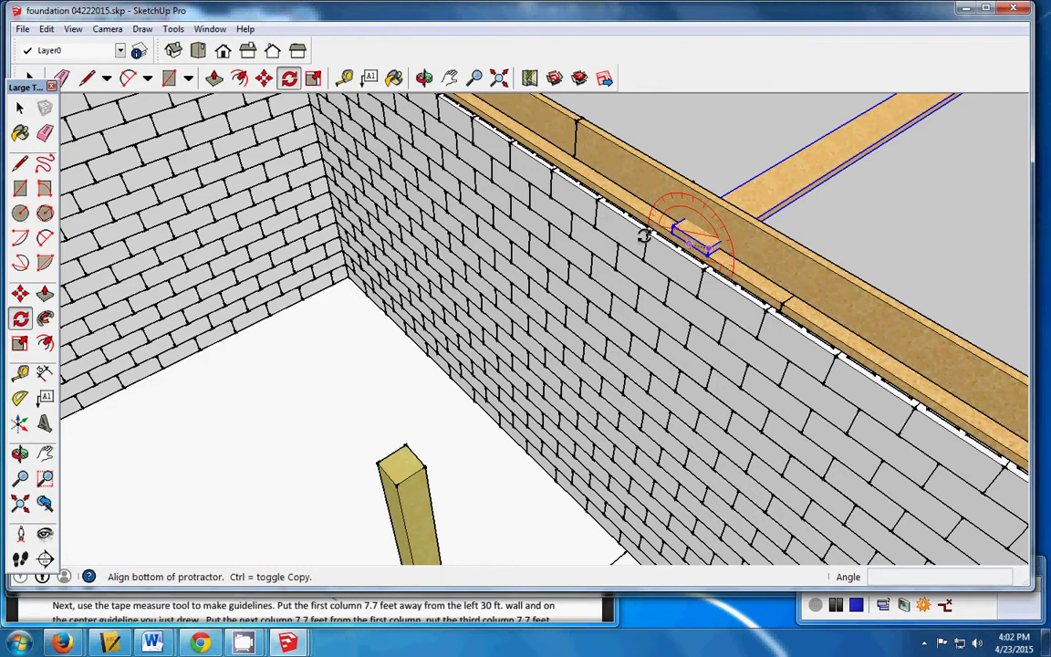
pyautogui.click(639, 217)
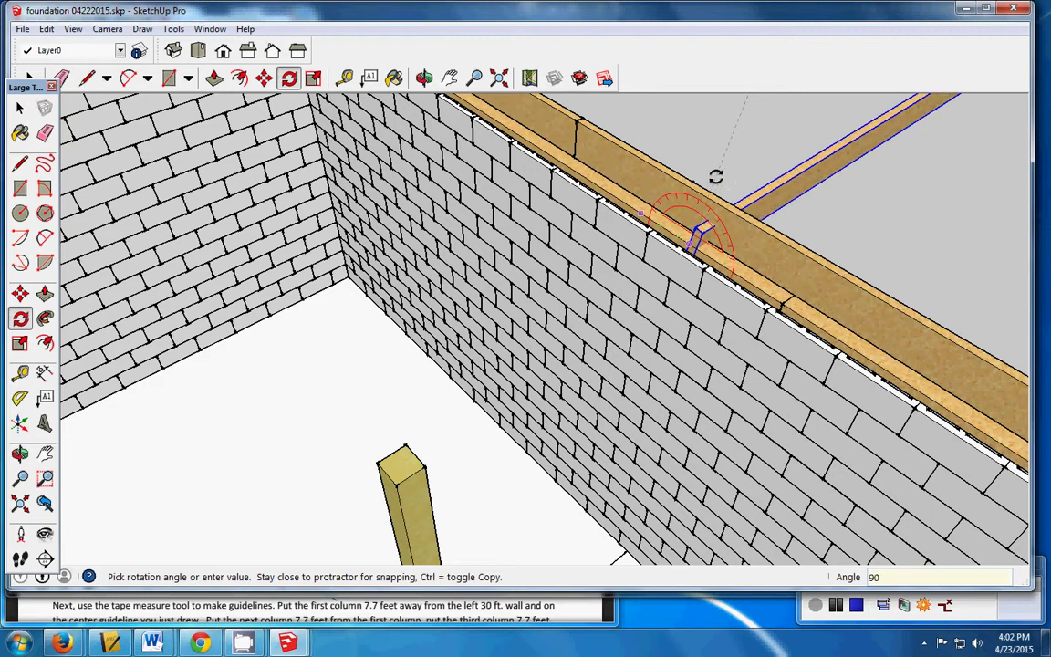
pyautogui.click(715, 176)
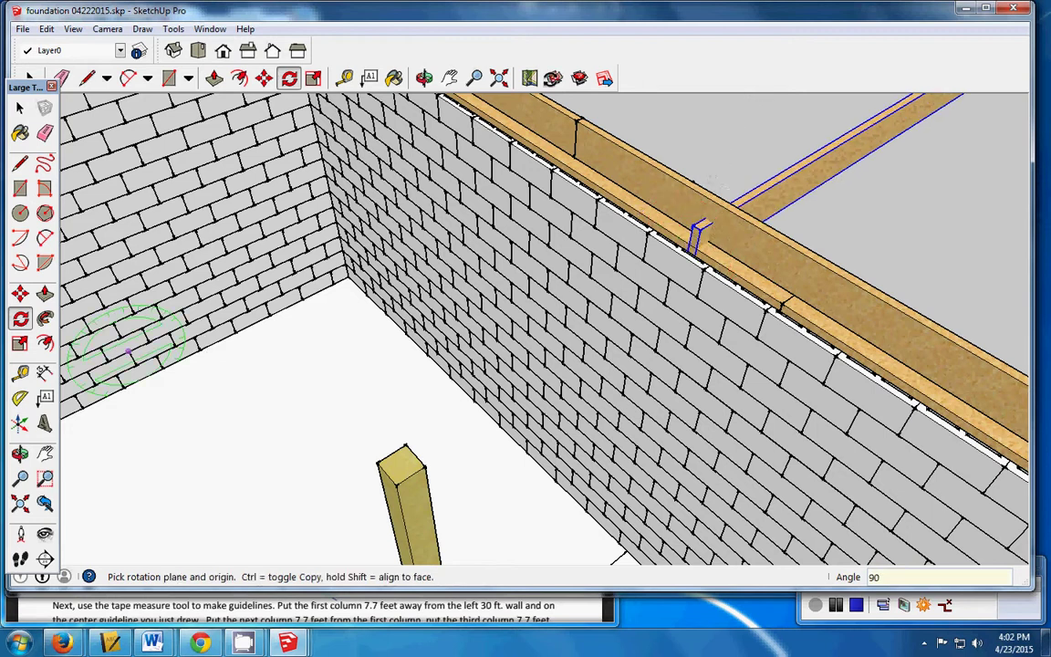
# Step: Move the upright board inward across the foundation so its end sits just inside the short wall's sill plate
pyautogui.click(20, 293)
pyautogui.click(852, 167)
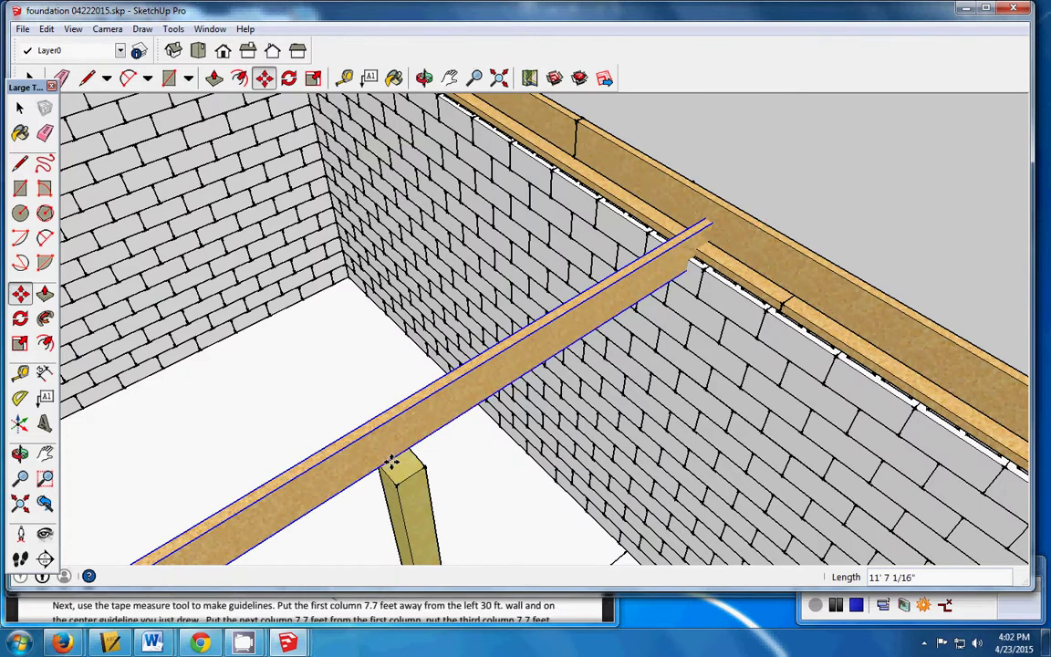
pyautogui.click(388, 457)
pyautogui.scroll(2, 725, 270)
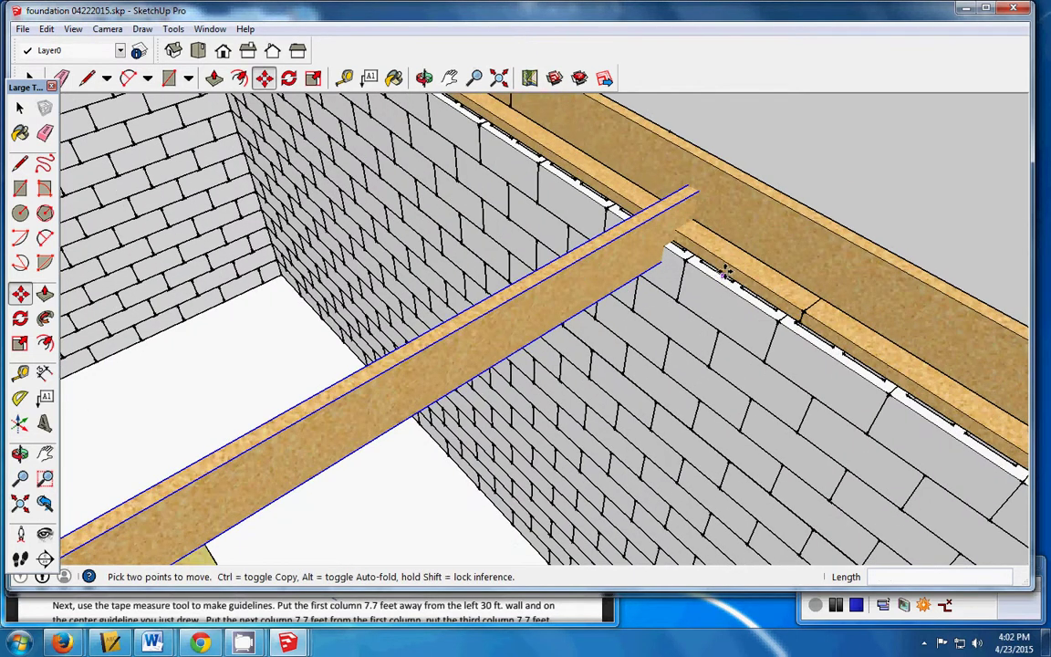
pyautogui.click(645, 262)
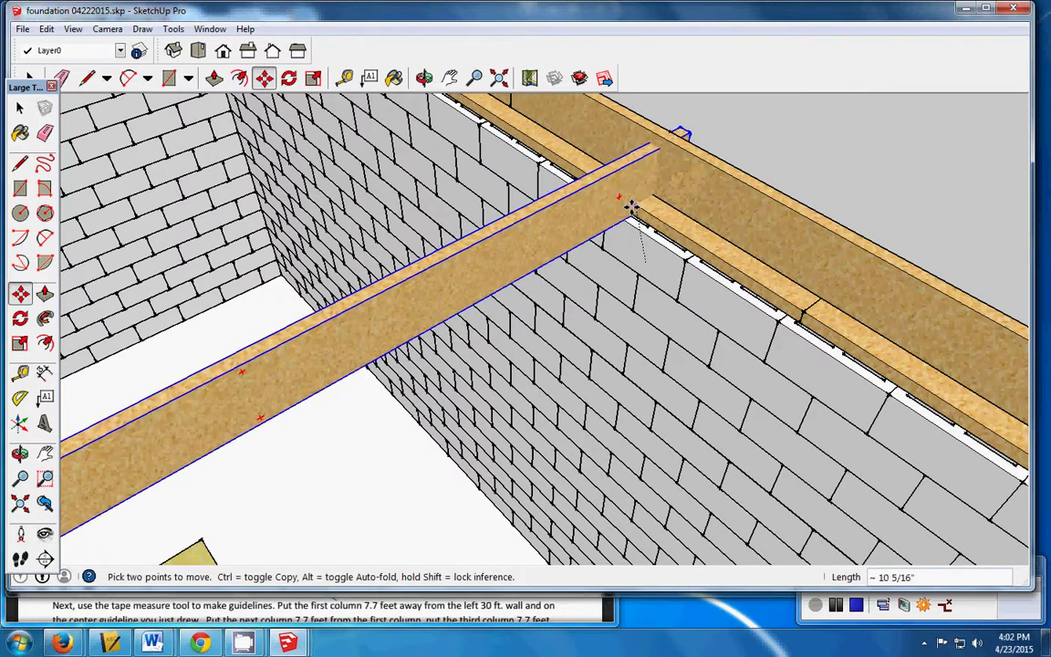
pyautogui.scroll(4, 638, 206)
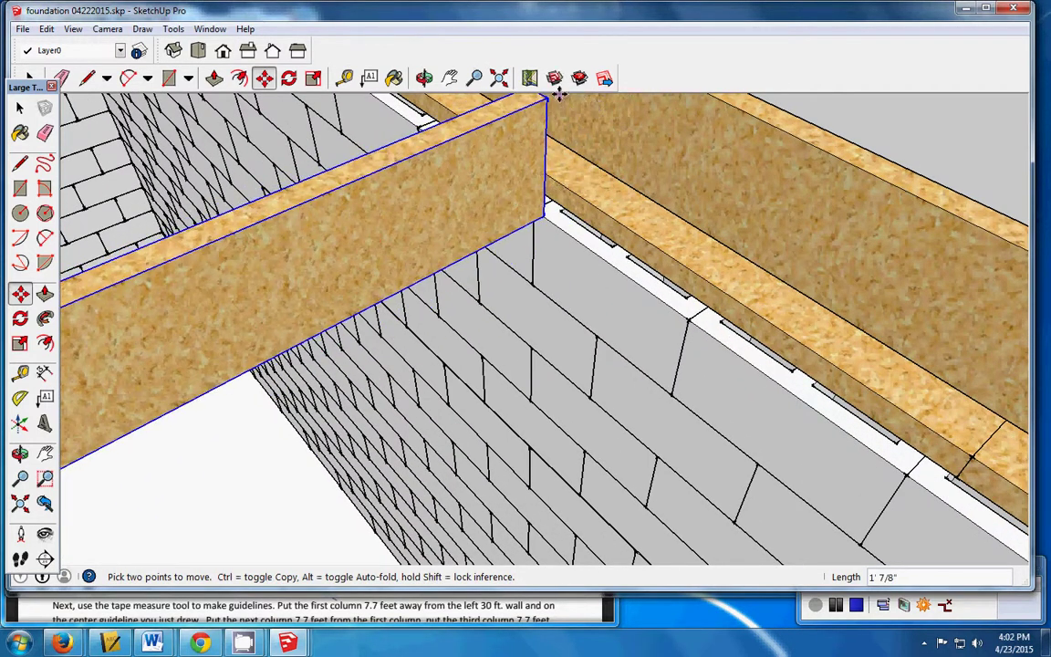
pyautogui.scroll(2, 547, 95)
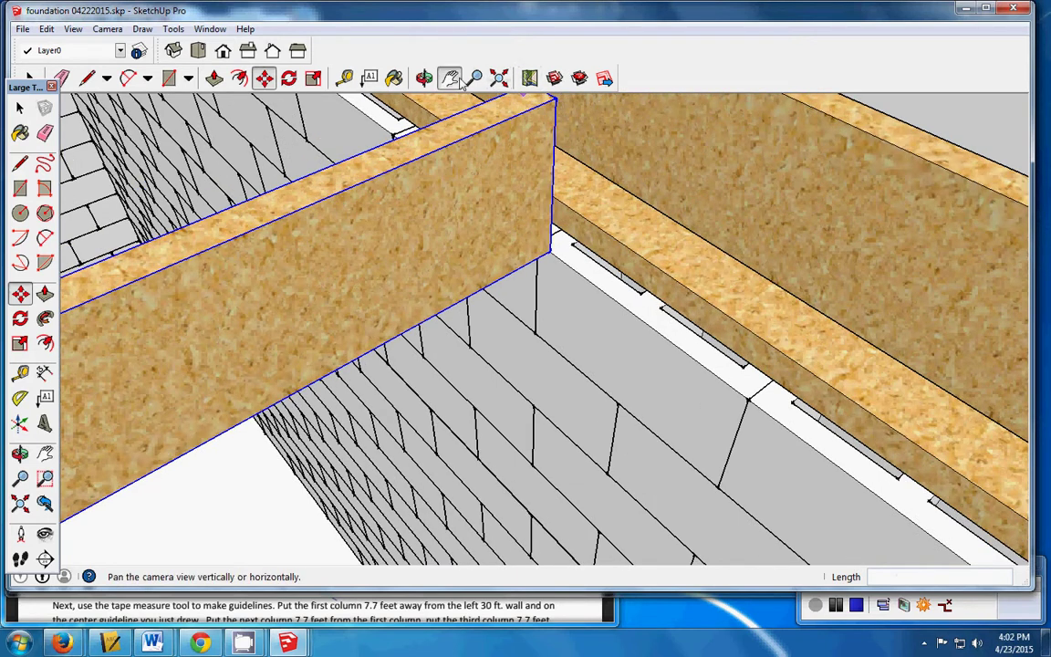
# Step: Move the board by its lower end corner to rest on the sill plate against the header joist's inner face
pyautogui.click(456, 80)
pyautogui.moveTo(763, 206); pyautogui.dragTo(532, 291)
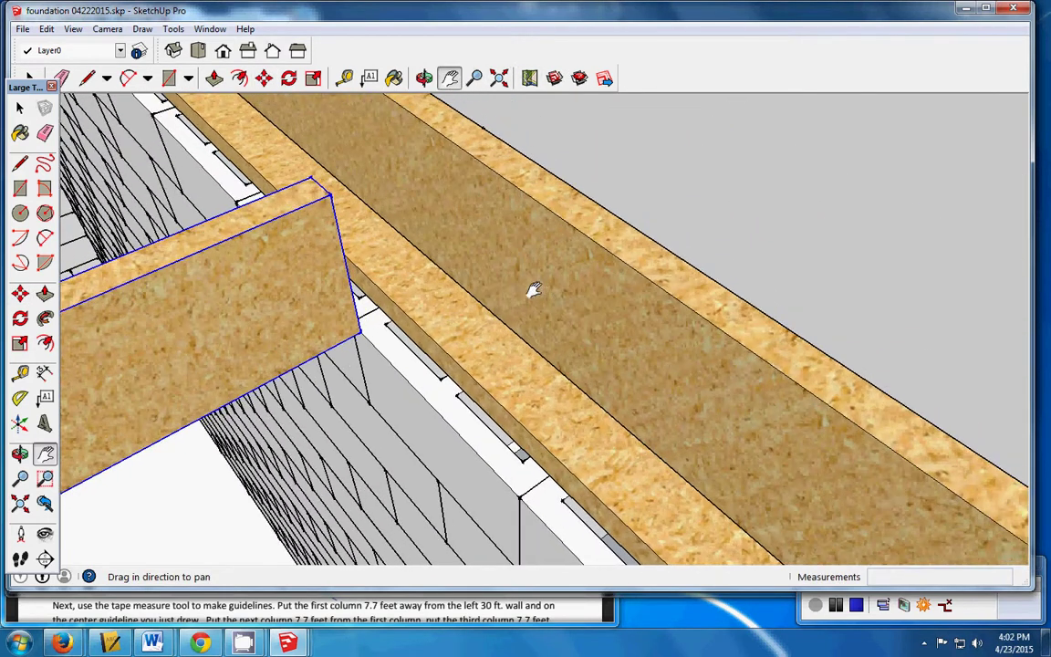
pyautogui.click(20, 292)
pyautogui.click(357, 334)
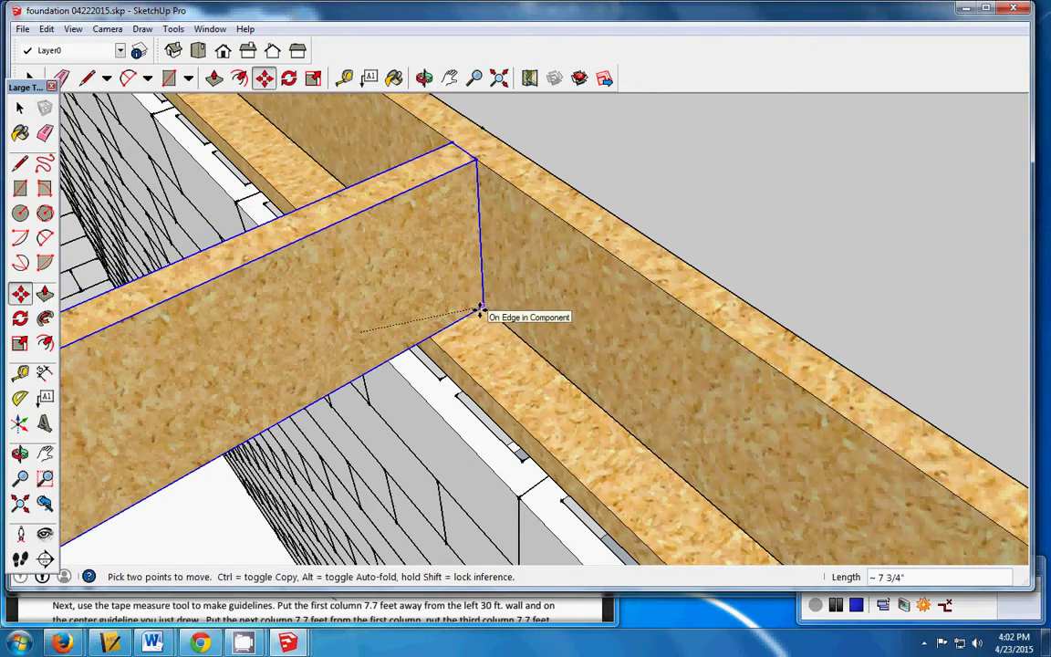
pyautogui.click(480, 311)
pyautogui.scroll(1, 509, 300)
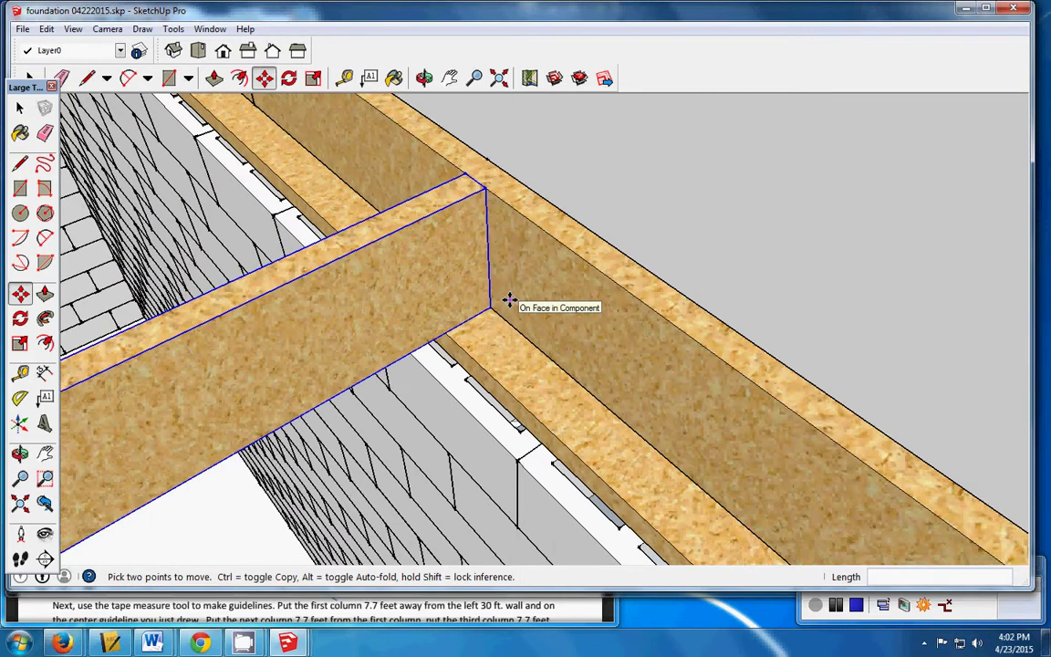
# Step: Copy the center board 2" sideways so the two boards stand face to face over the columns
pyautogui.click(425, 78)
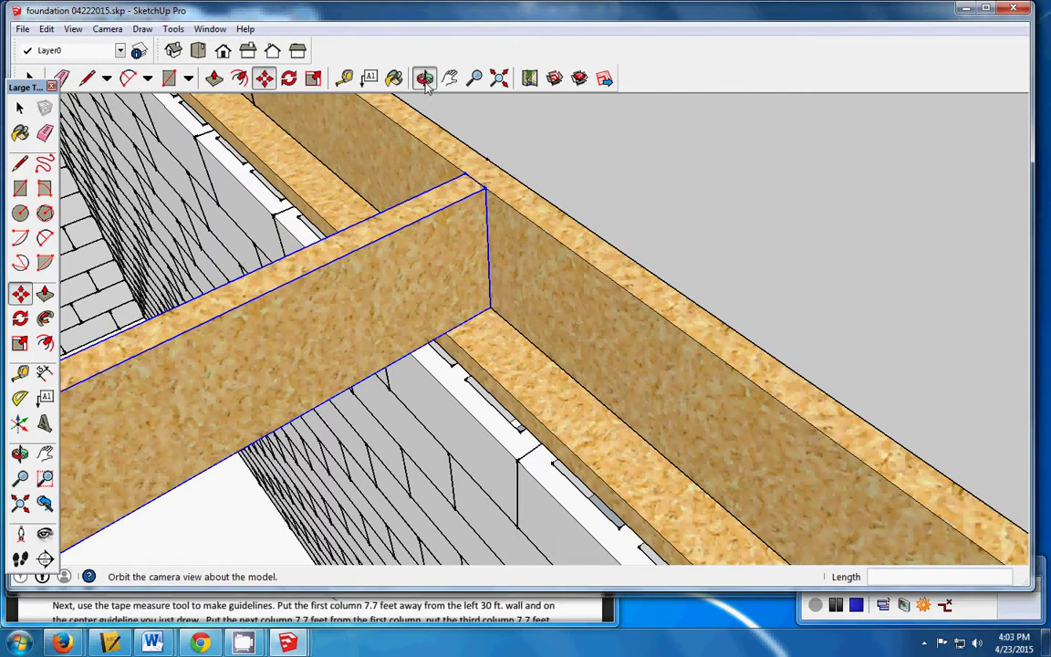
pyautogui.click(449, 78)
pyautogui.moveTo(318, 219); pyautogui.dragTo(529, 353)
pyautogui.scroll(-5, 533, 351)
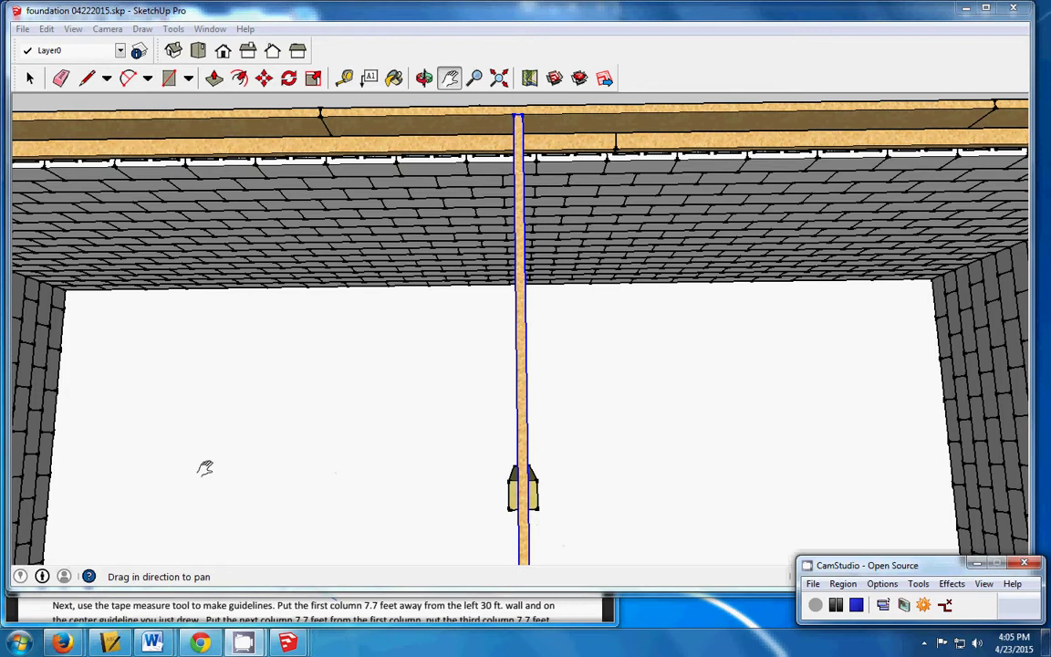
pyautogui.doubleClick(279, 18)
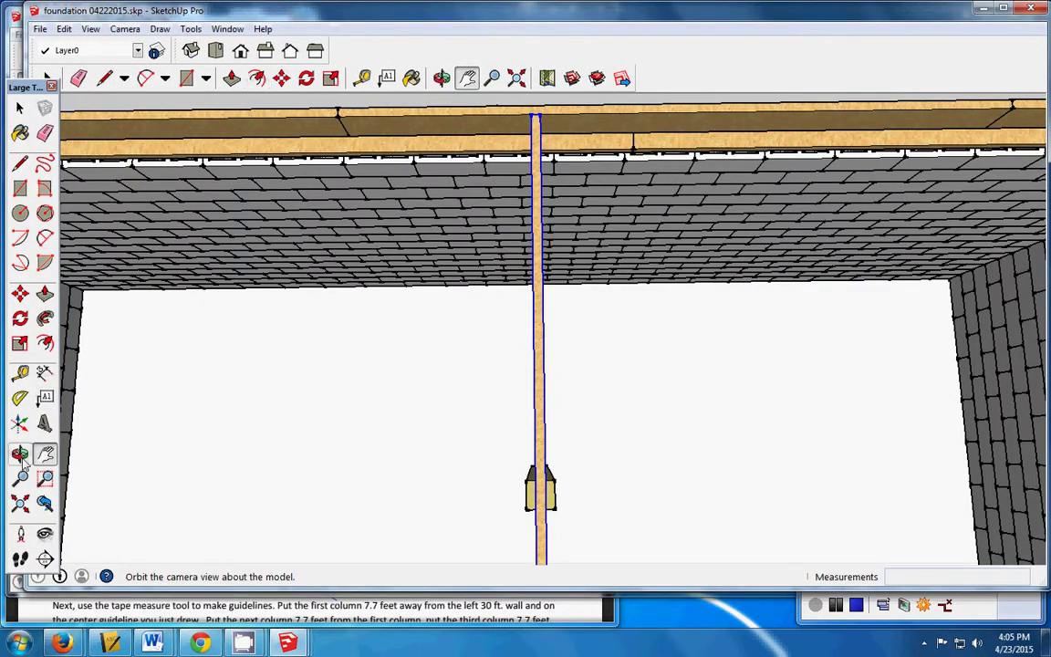
pyautogui.click(20, 293)
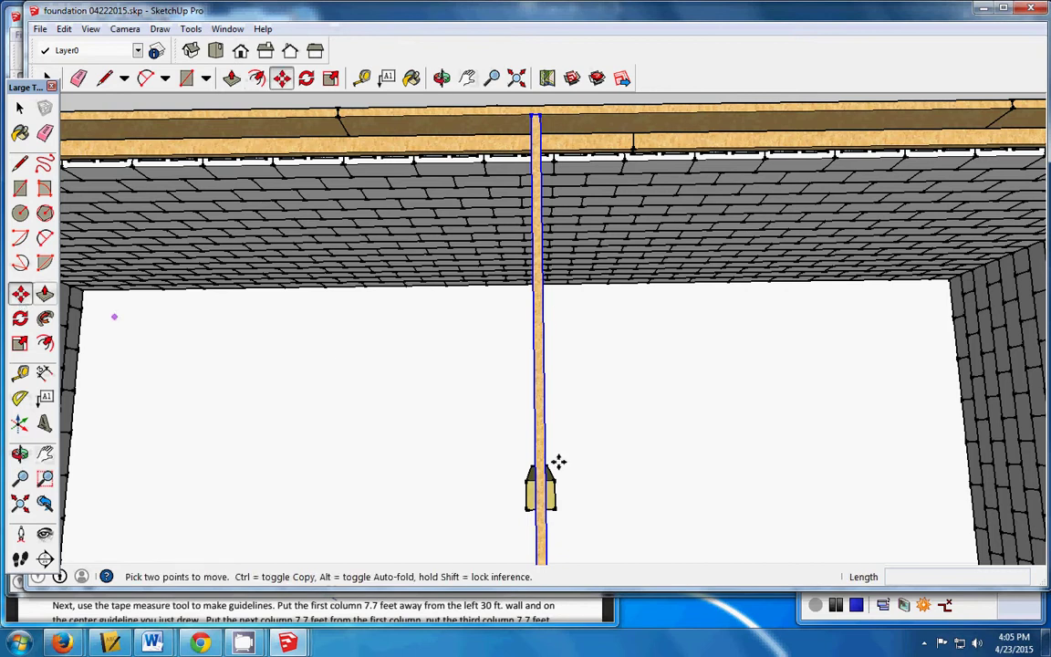
pyautogui.press('ctrl')
pyautogui.click(535, 114)
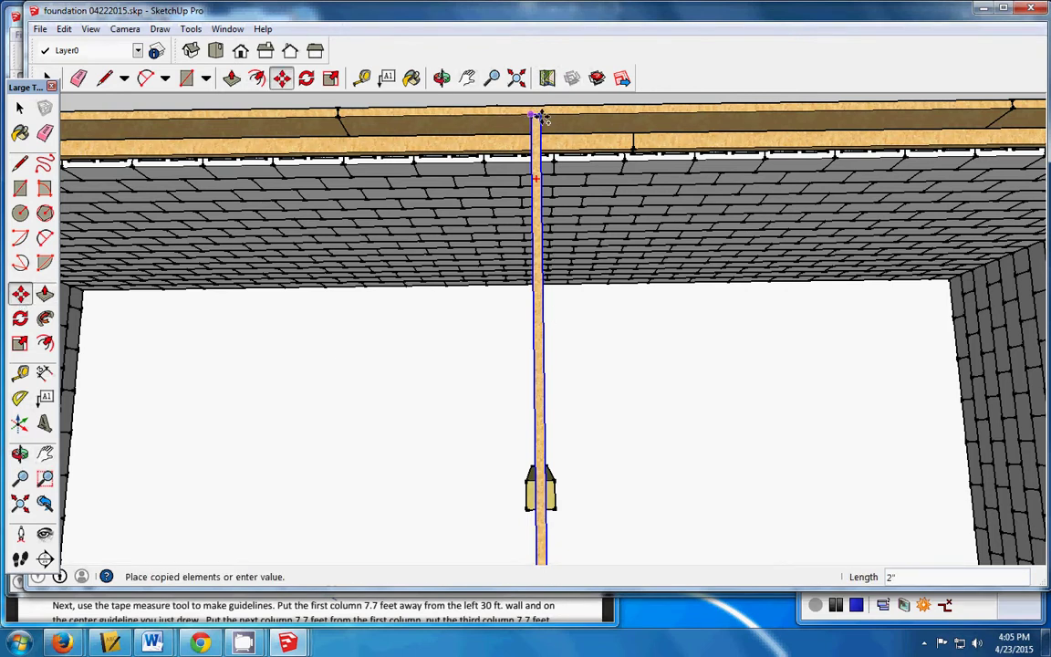
pyautogui.click(540, 117)
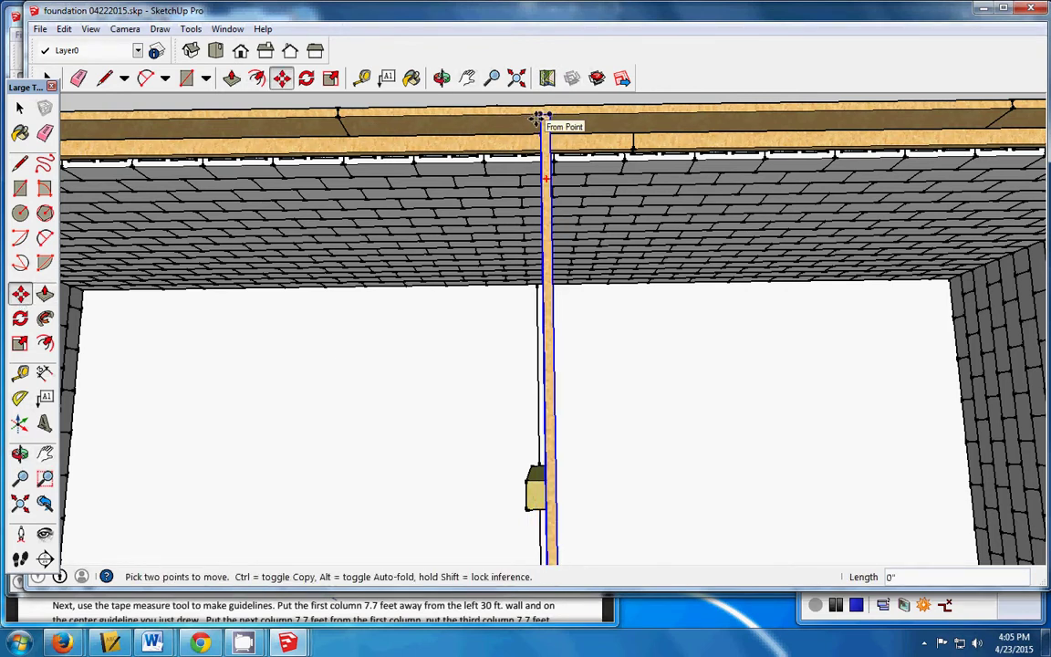
# Step: Copy the new board 4" back across the original, adding a third board on the opposite side
pyautogui.click(539, 117)
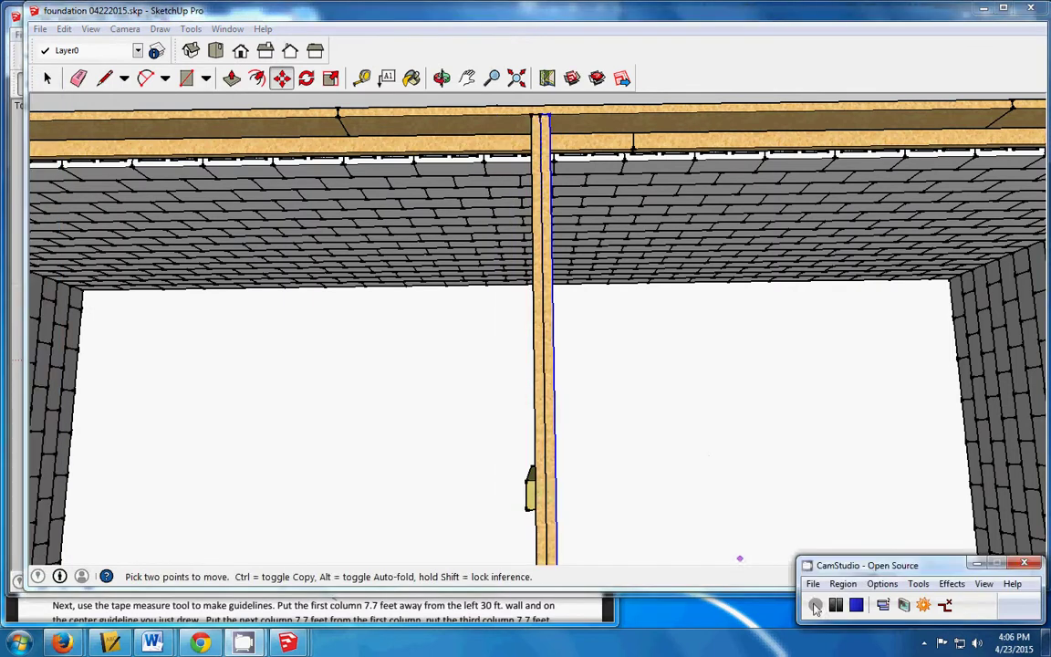
pyautogui.press('ctrl')
pyautogui.click(544, 157)
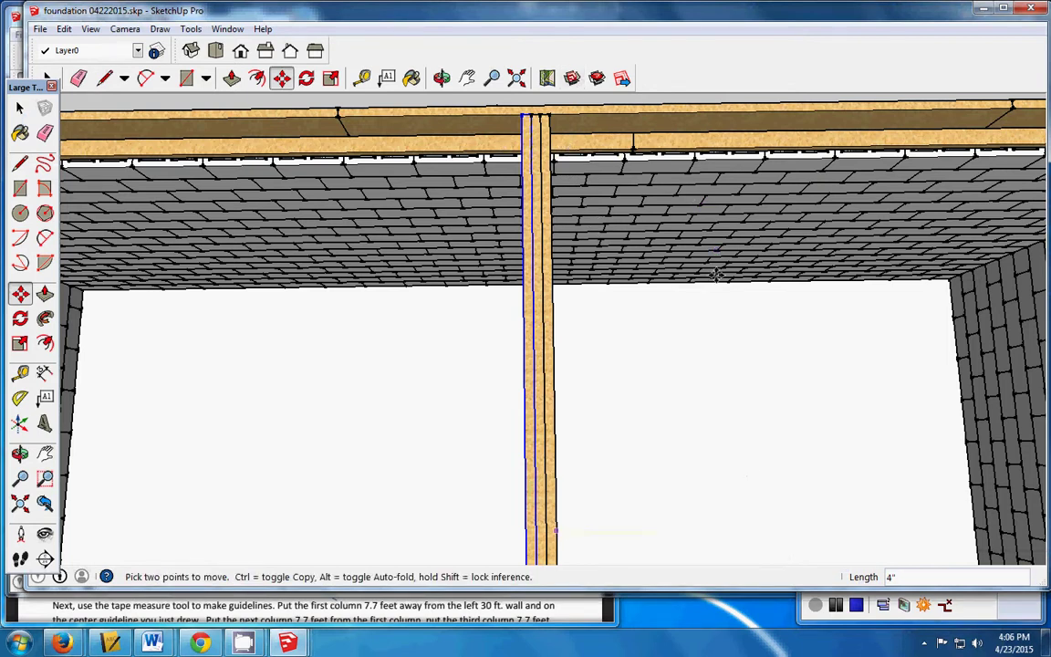
# Step: Copy all three center boards 12' along the column line, end to end with the first set
pyautogui.scroll(-5, 598, 298)
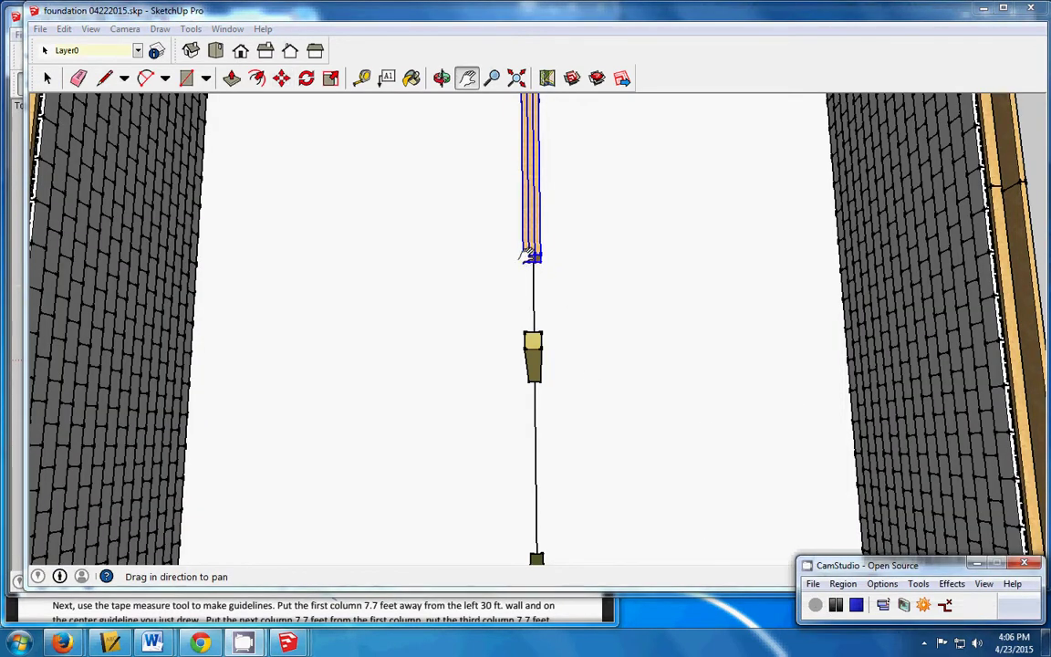
pyautogui.moveTo(244, 15); pyautogui.dragTo(258, 15)
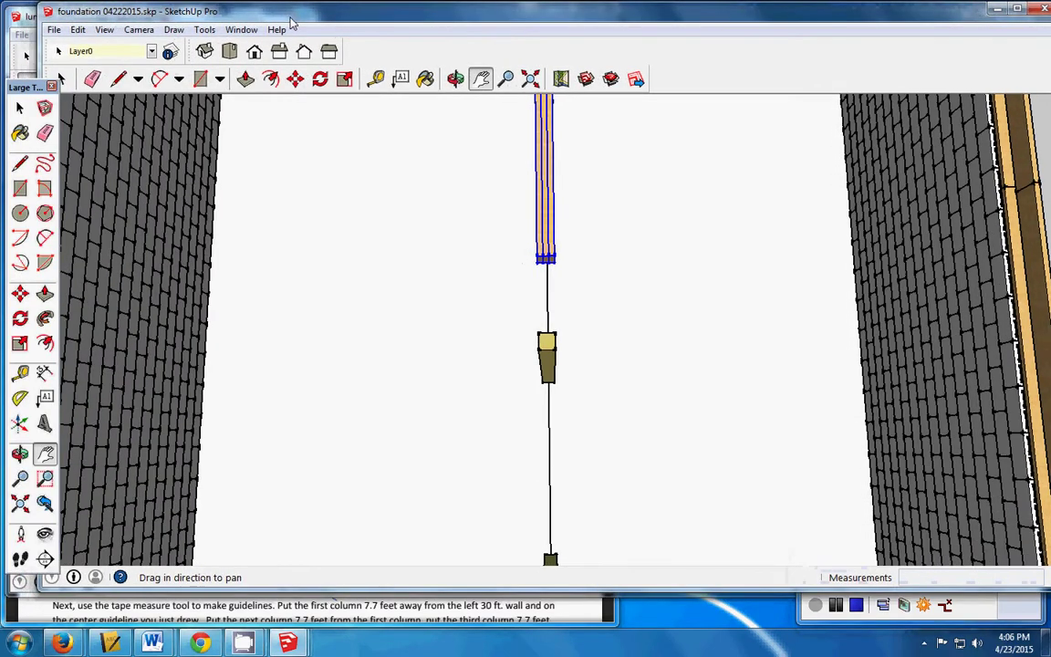
pyautogui.click(21, 292)
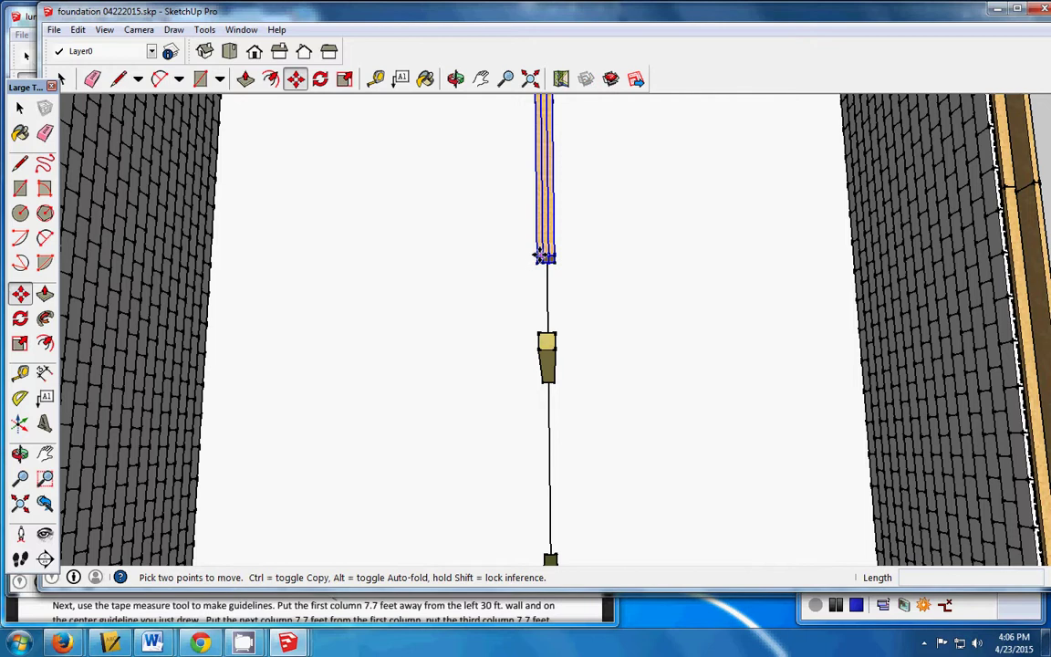
pyautogui.press('ctrl')
pyautogui.click(544, 256)
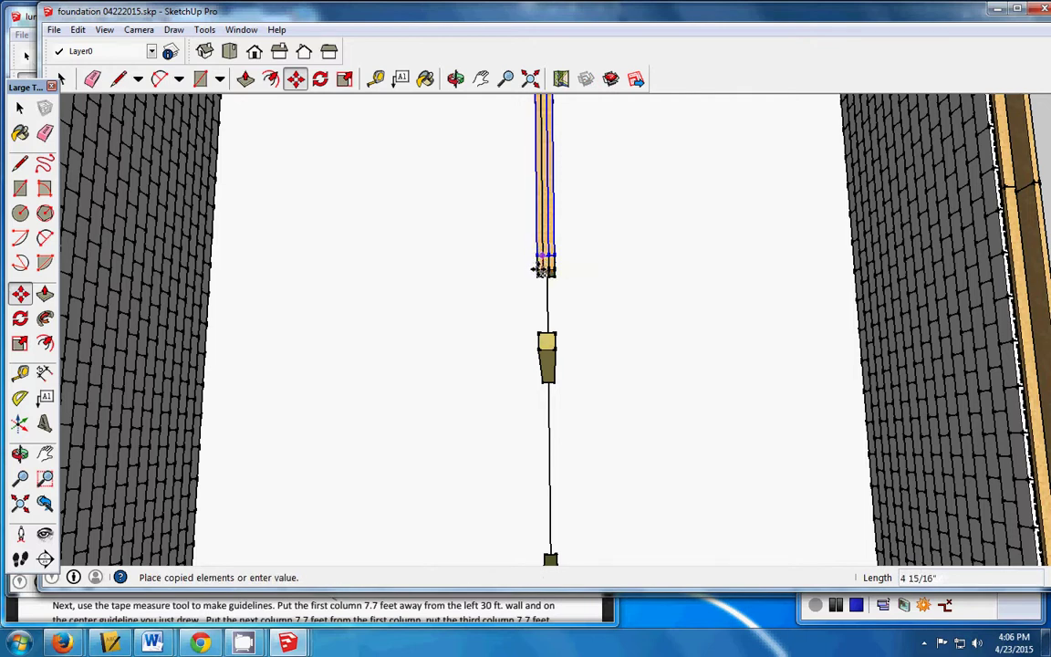
pyautogui.write('1')
pyautogui.press('Return')
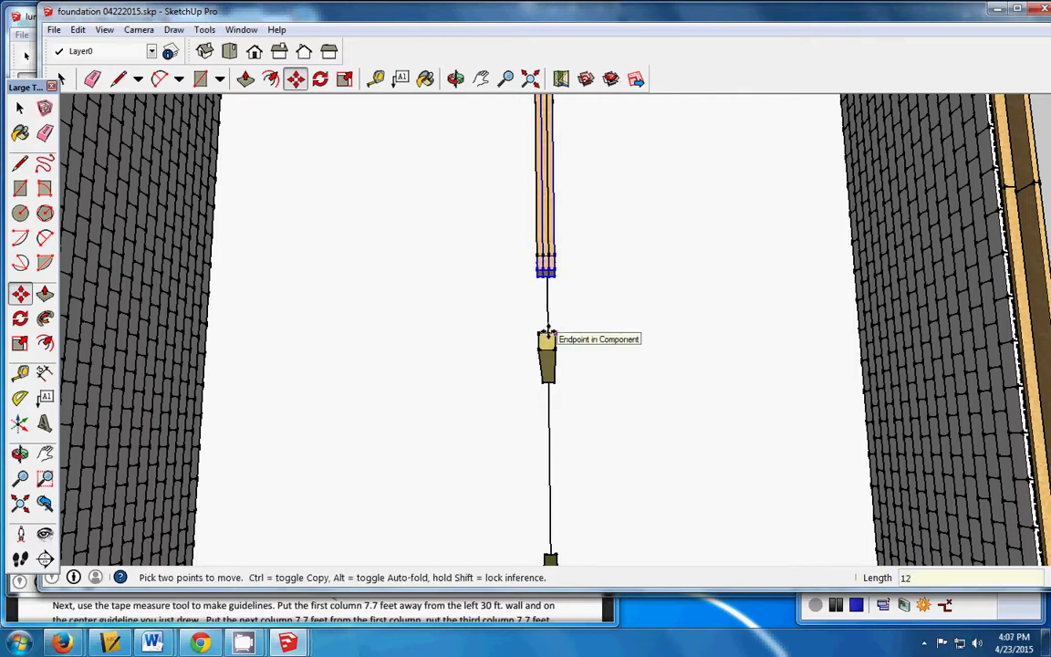
pyautogui.write("2'")
pyautogui.press('Return')
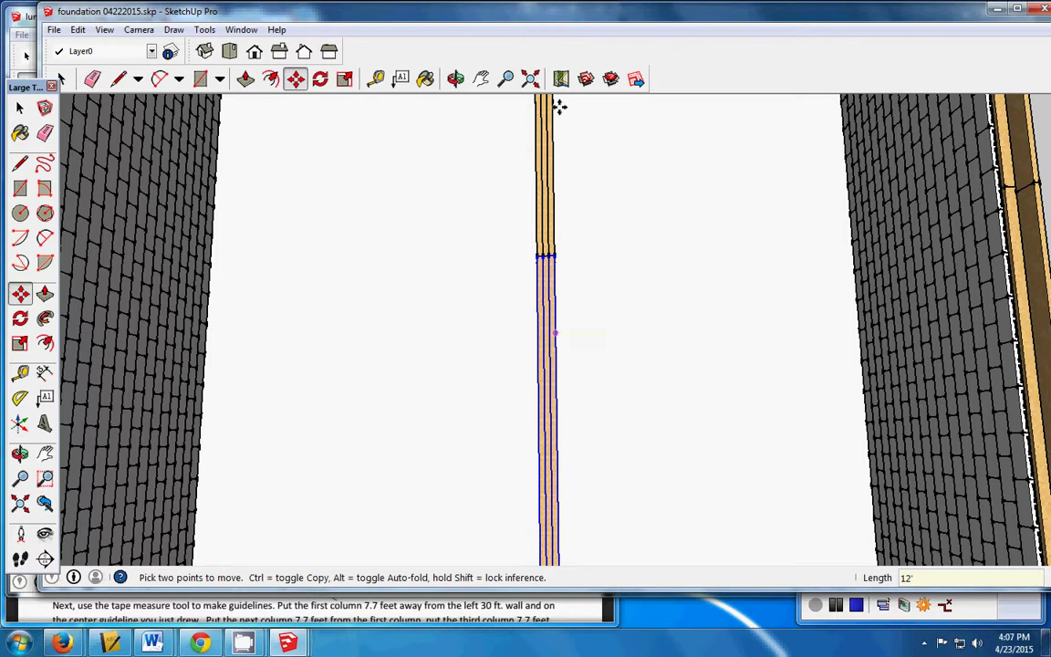
# Step: Copy the second set of three center boards 12' farther along the column line, end to end, as a third set
pyautogui.click(480, 80)
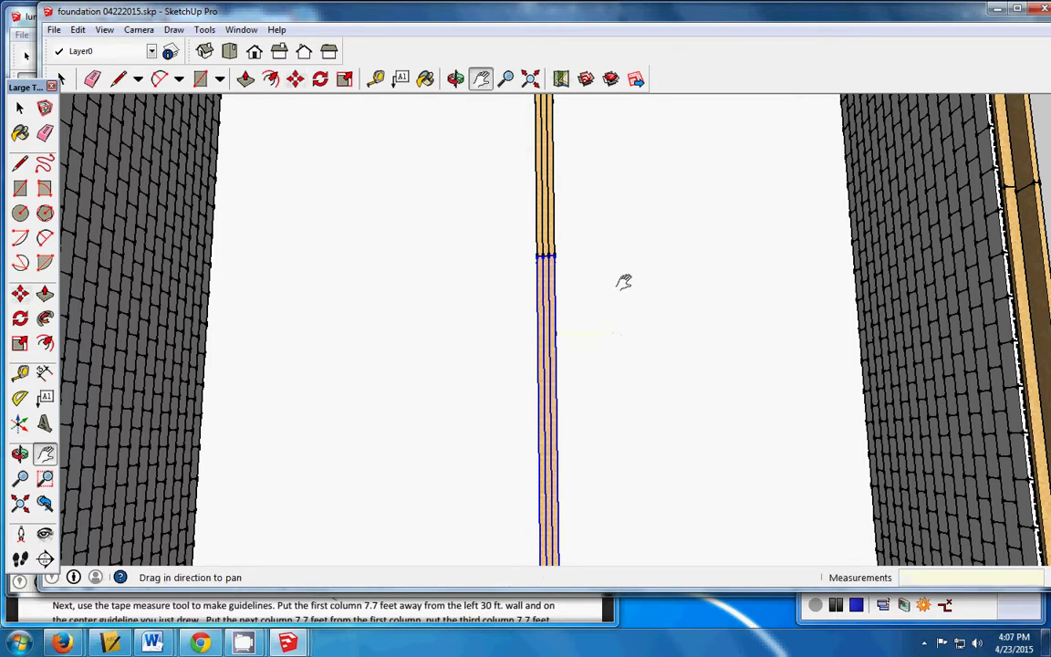
pyautogui.moveTo(624, 282); pyautogui.dragTo(614, 225)
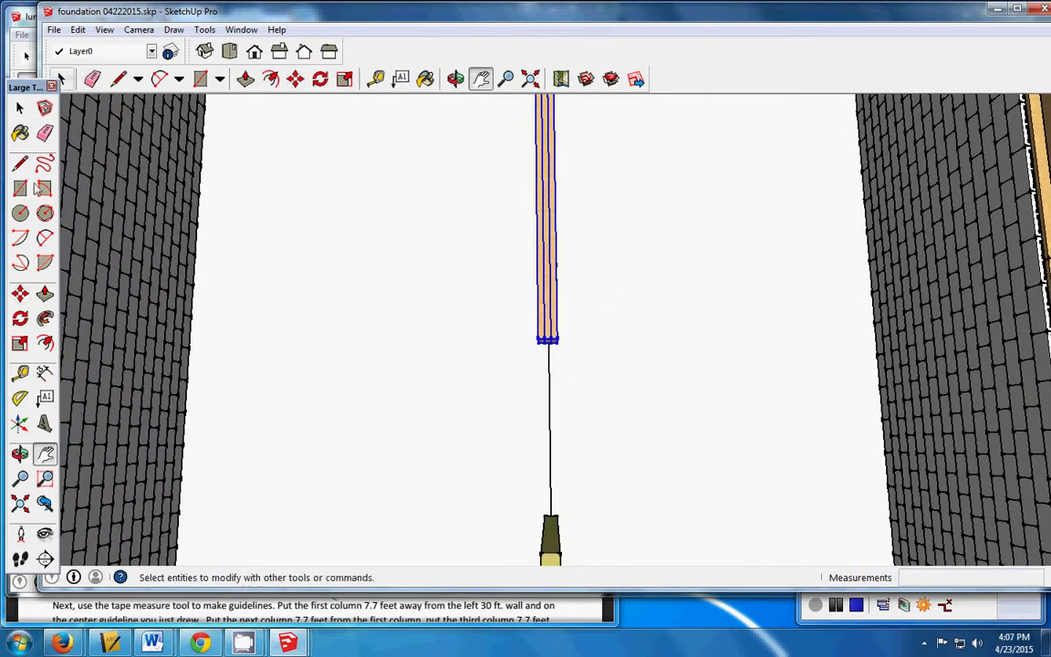
pyautogui.click(20, 294)
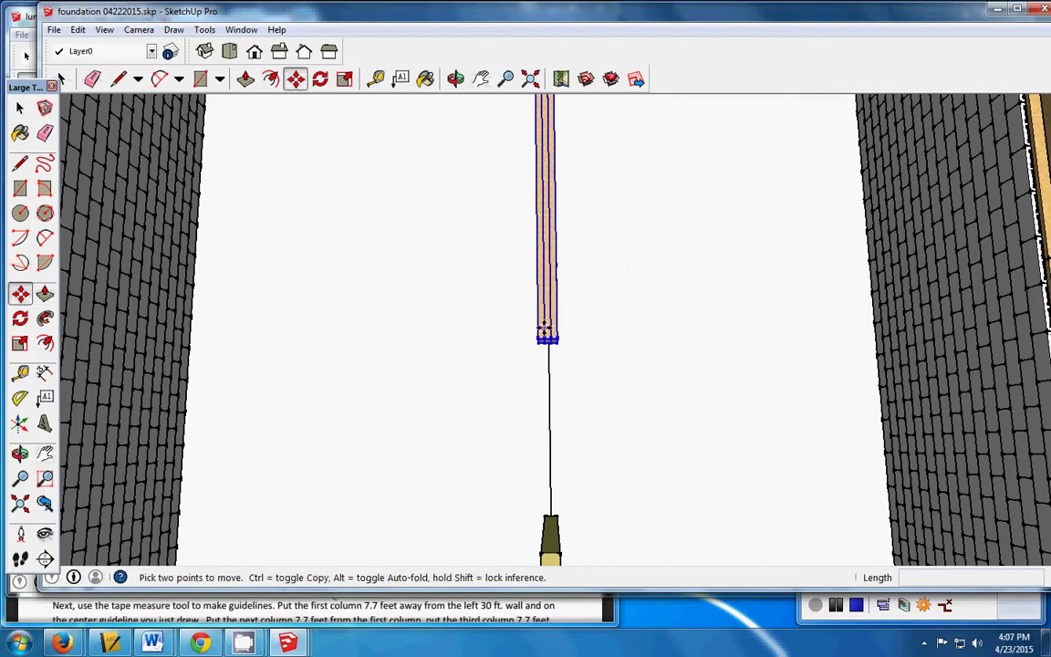
pyautogui.press('ctrl')
pyautogui.click(545, 330)
pyautogui.click(546, 344)
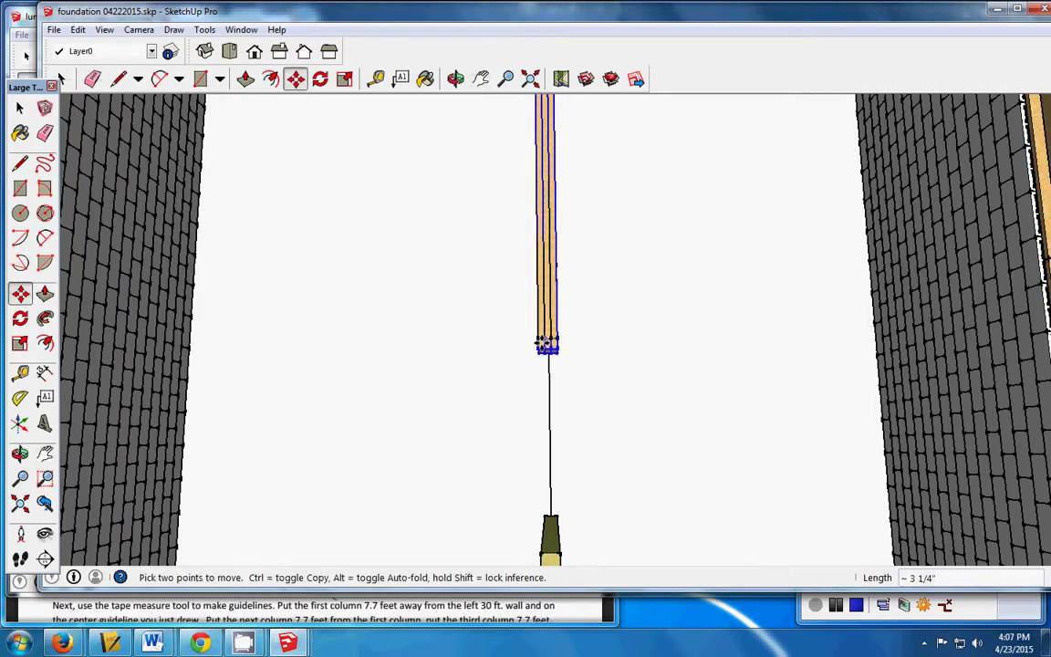
pyautogui.write("12'")
pyautogui.press('Return')
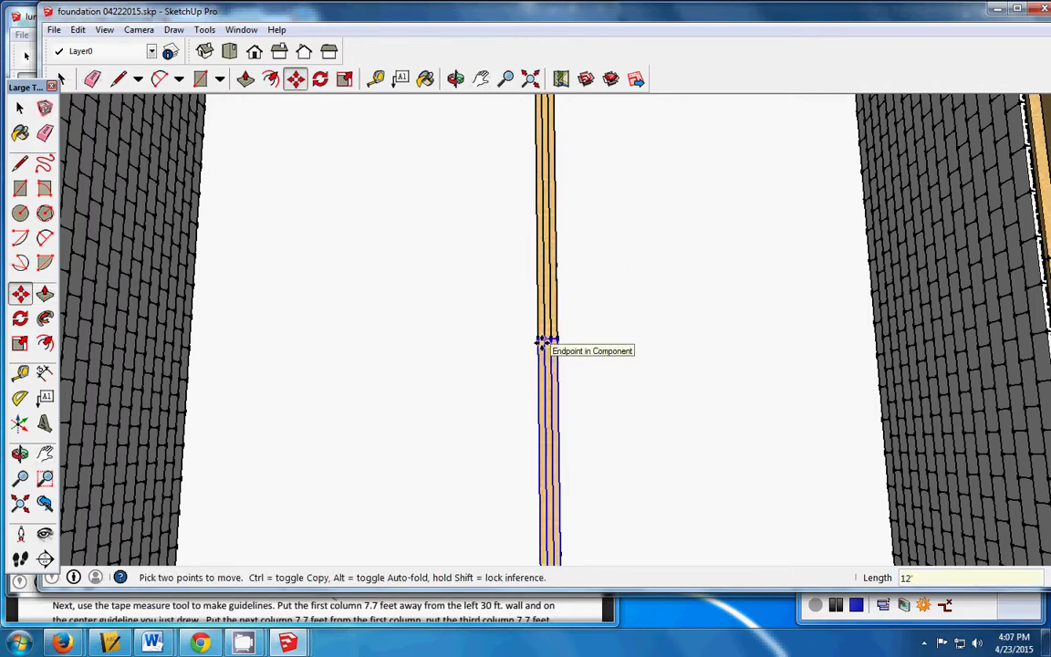
# Step: Copy the third set of center boards another 12' along the column line to carry the girder past the far wall
pyautogui.click(482, 80)
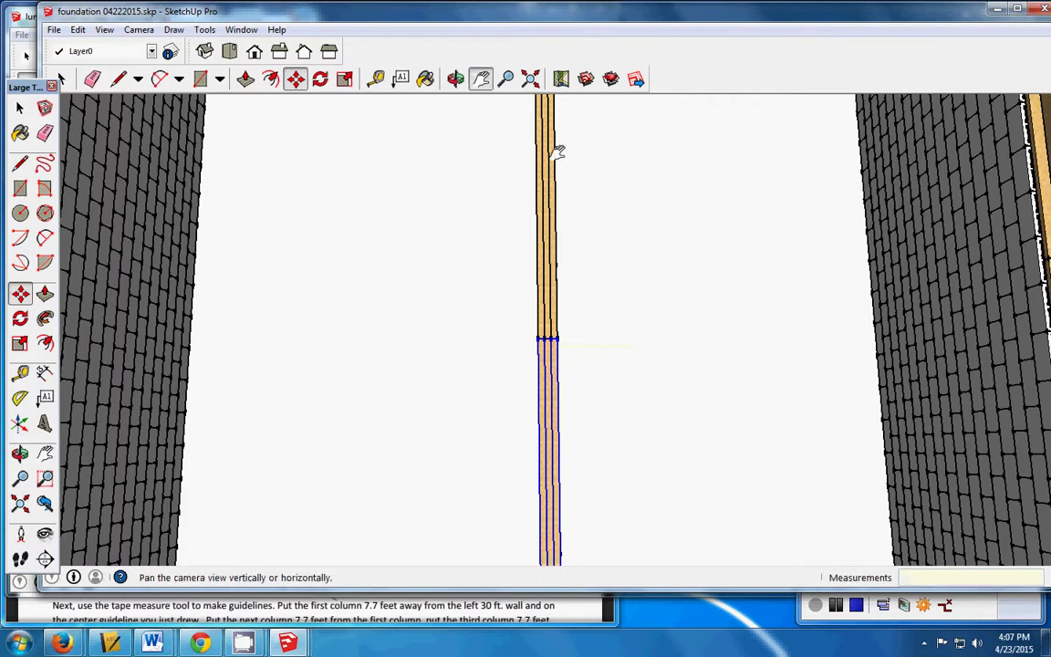
pyautogui.moveTo(647, 324); pyautogui.dragTo(627, 276)
pyautogui.click(20, 293)
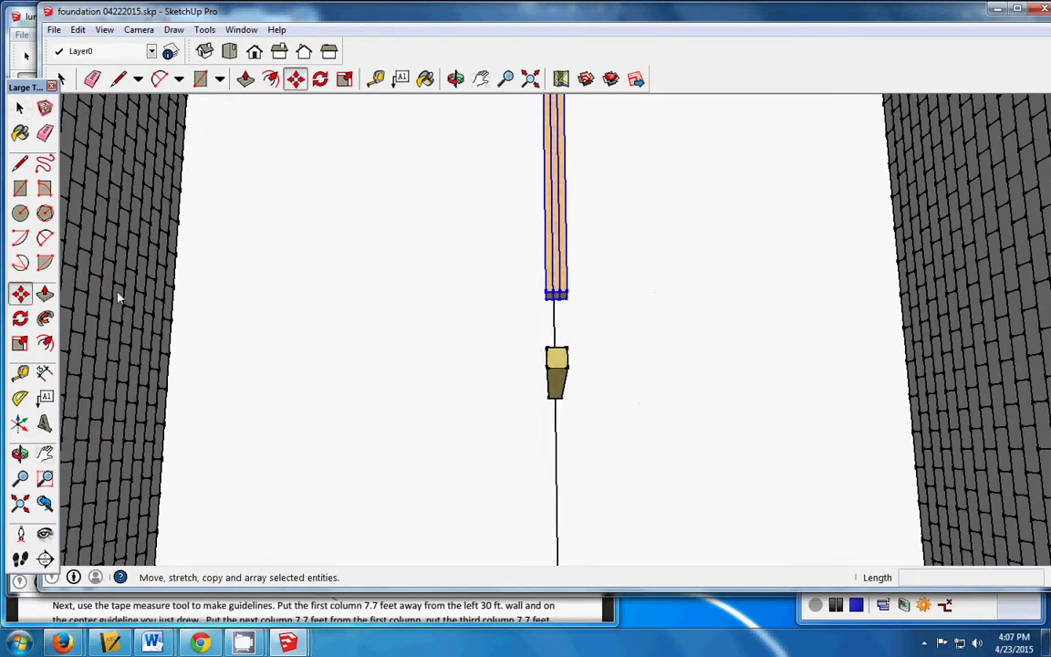
pyautogui.press('ctrl')
pyautogui.click(554, 284)
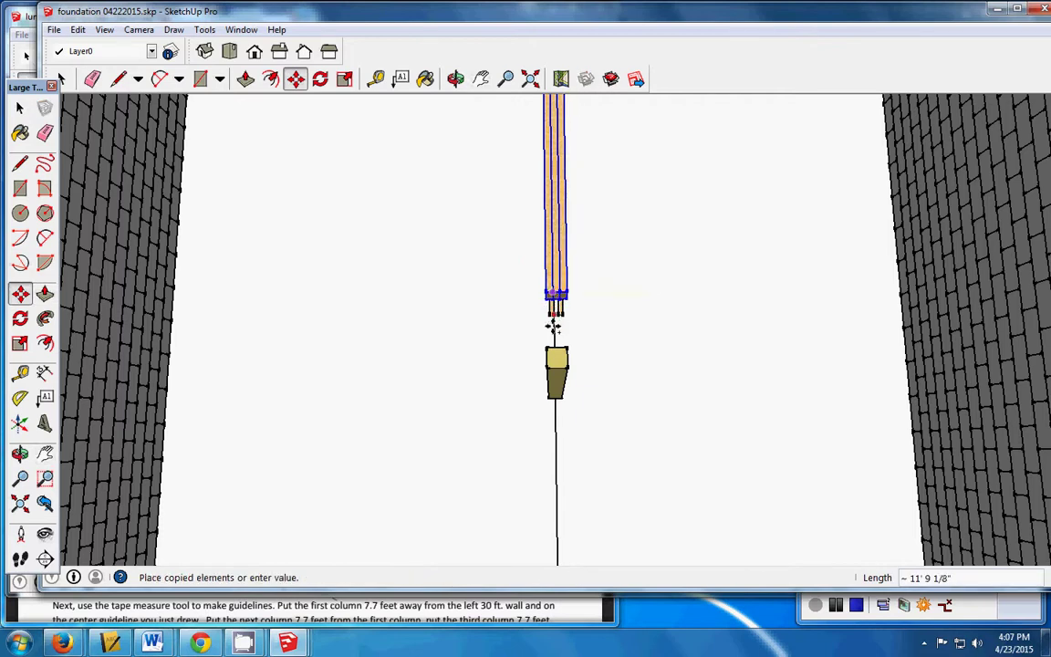
pyautogui.click(551, 354)
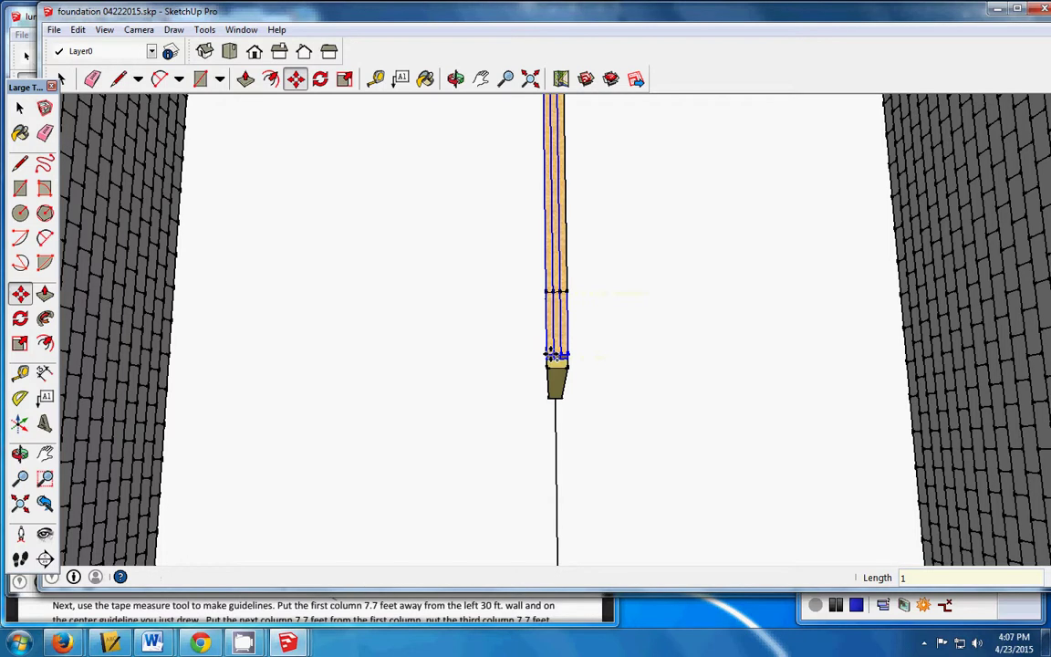
pyautogui.write("12'")
pyautogui.press('Return')
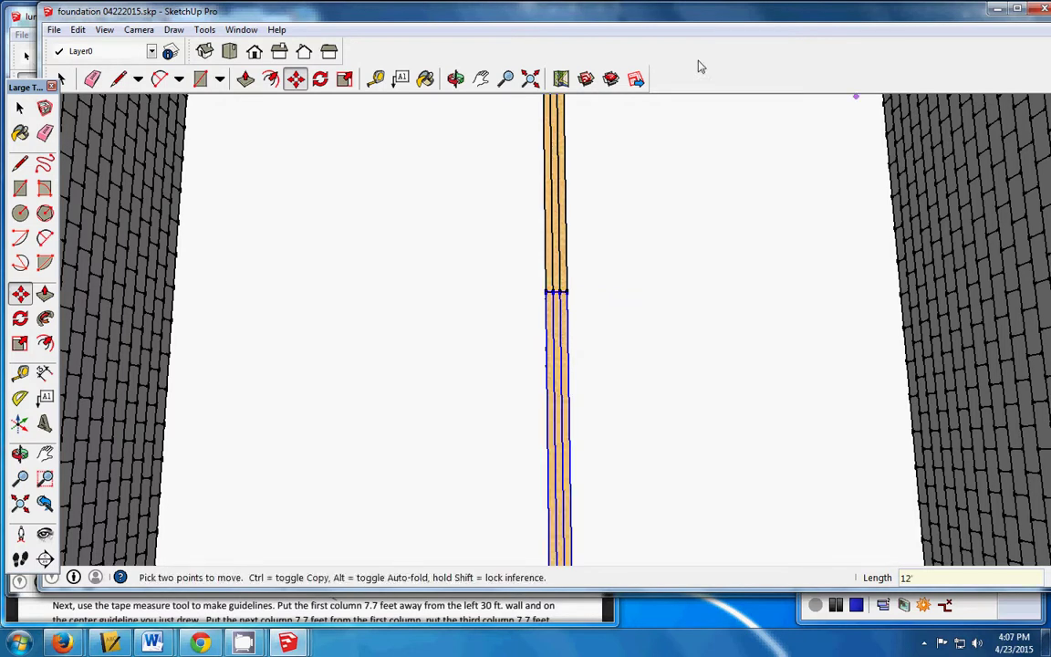
# Step: Make the right outer board of the overhanging girder set a unique component at the far wall
pyautogui.click(481, 79)
pyautogui.moveTo(654, 316); pyautogui.dragTo(658, 221)
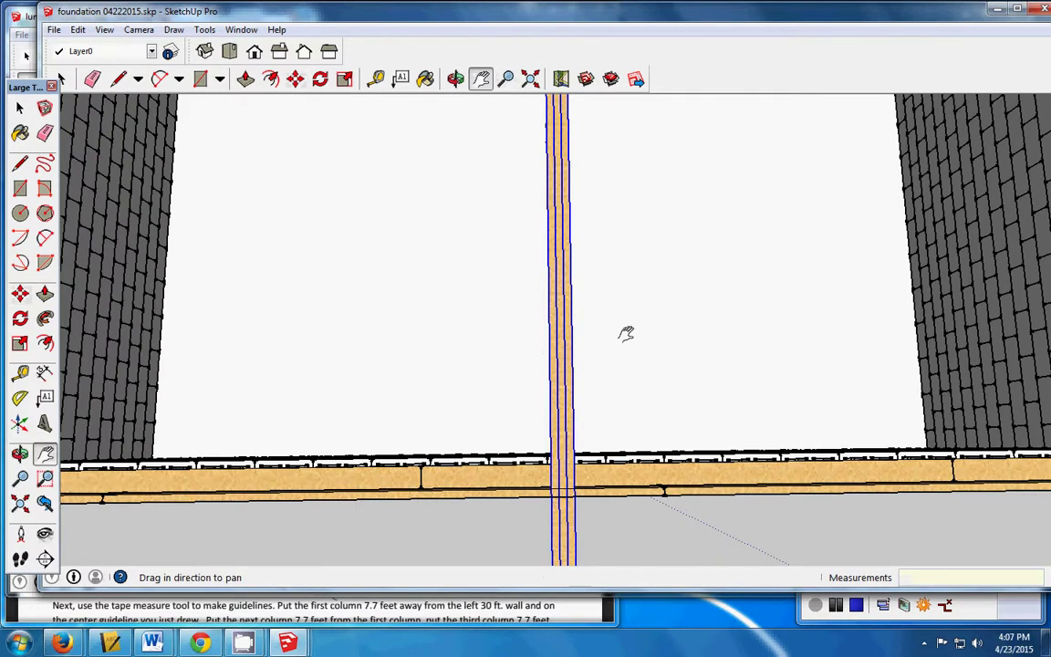
pyautogui.moveTo(625, 333); pyautogui.dragTo(628, 200)
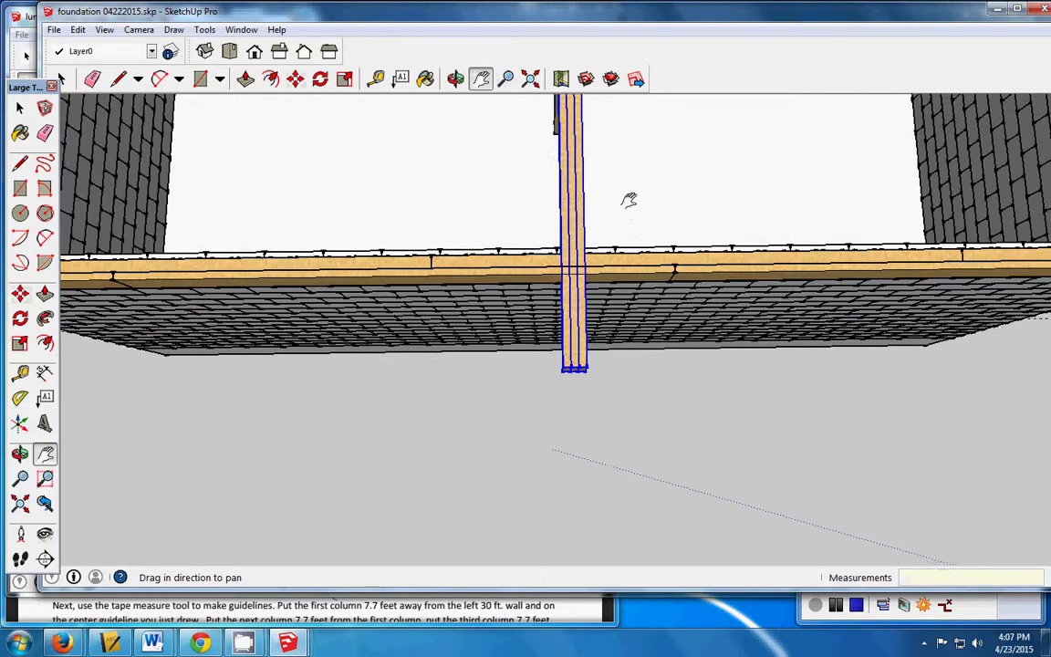
pyautogui.moveTo(591, 381)
pyautogui.mouseDown()
pyautogui.moveTo(586, 344)
pyautogui.moveTo(587, 369)
pyautogui.mouseUp()
pyautogui.moveTo(585, 411); pyautogui.dragTo(586, 374)
pyautogui.scroll(3, 586, 372)
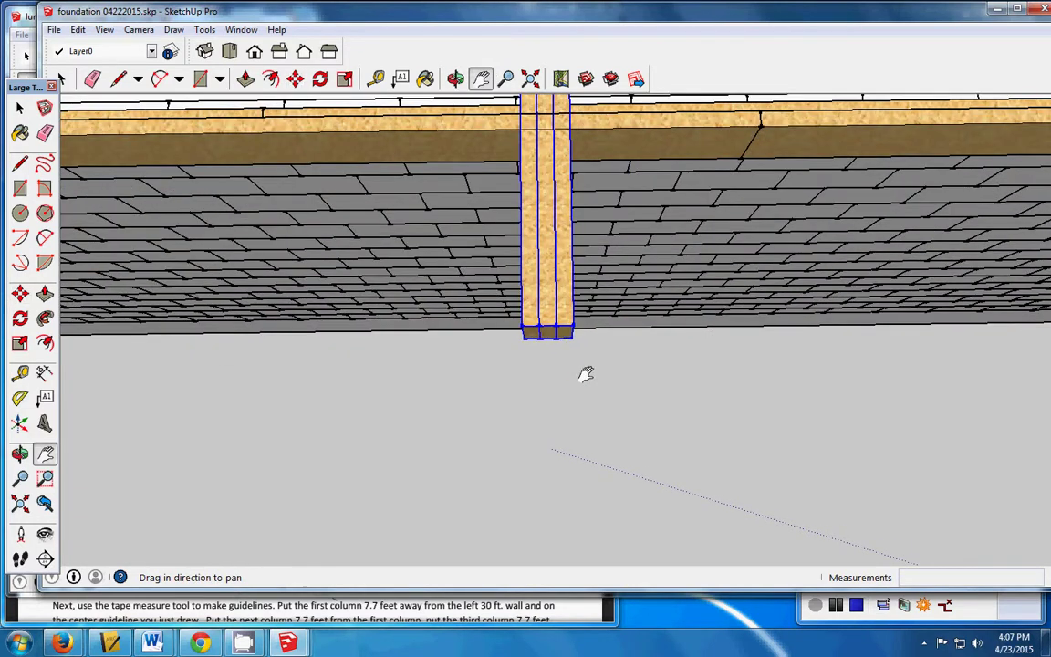
pyautogui.click(20, 107)
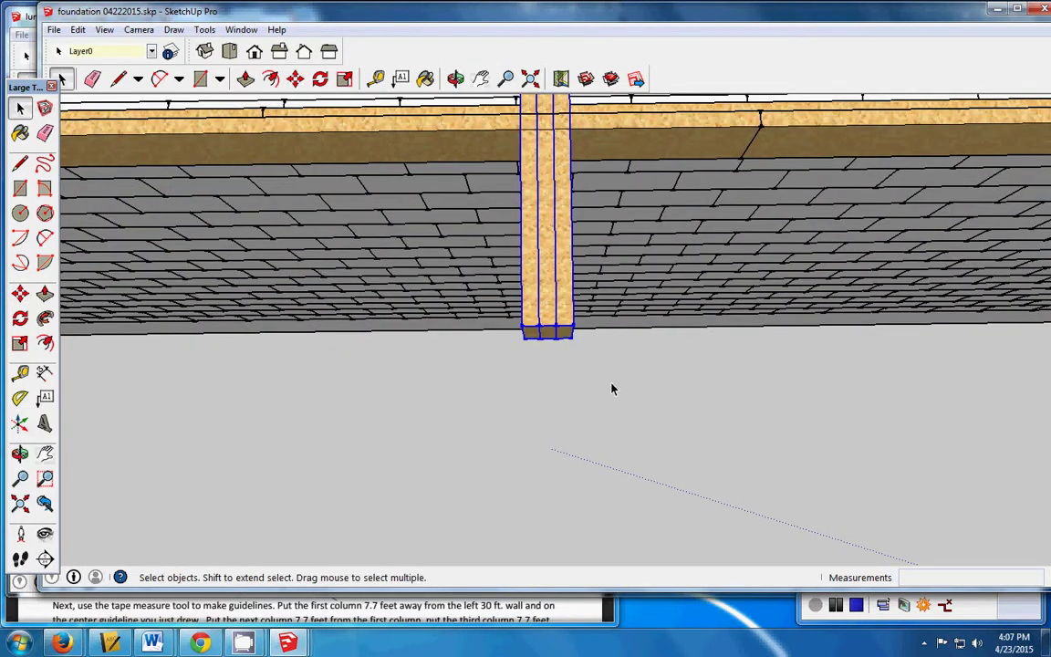
pyautogui.click(547, 372)
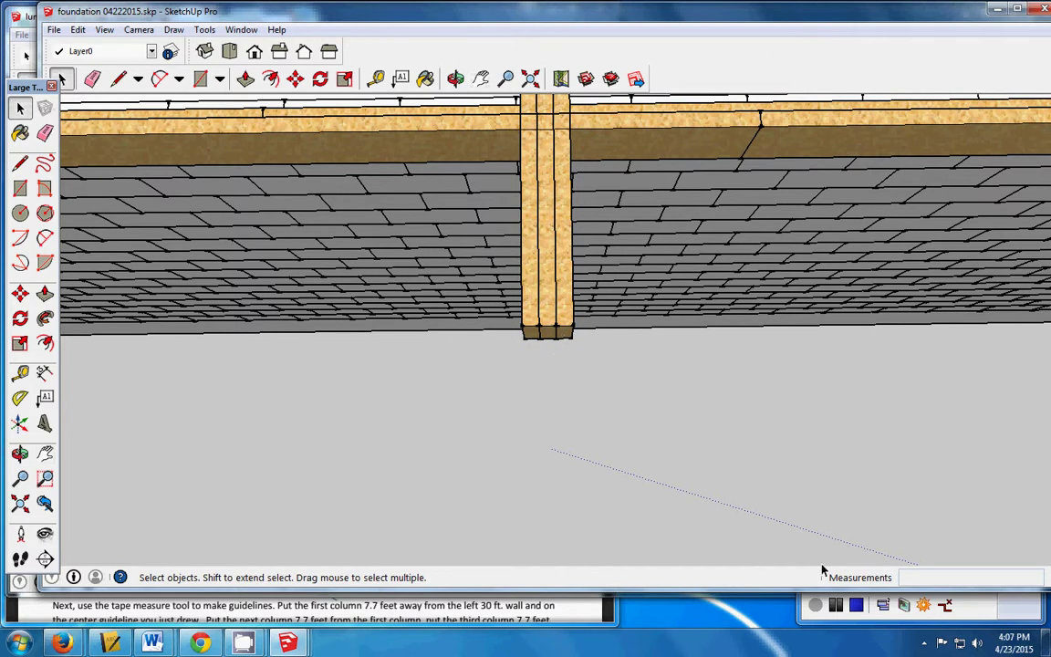
pyautogui.click(795, 597)
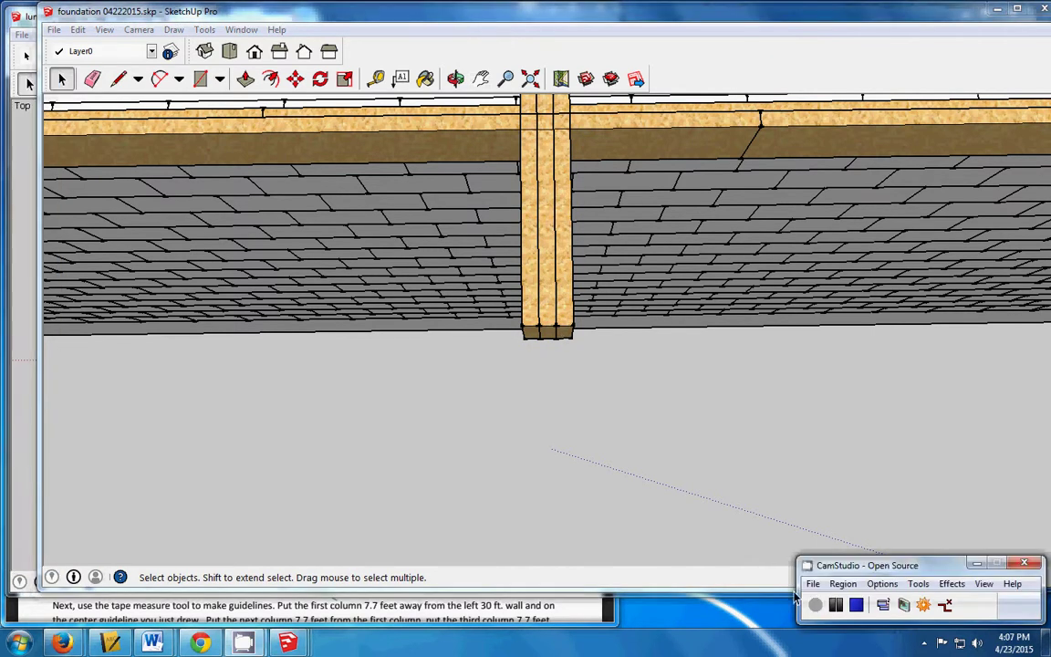
pyautogui.click(567, 338)
pyautogui.click(77, 30)
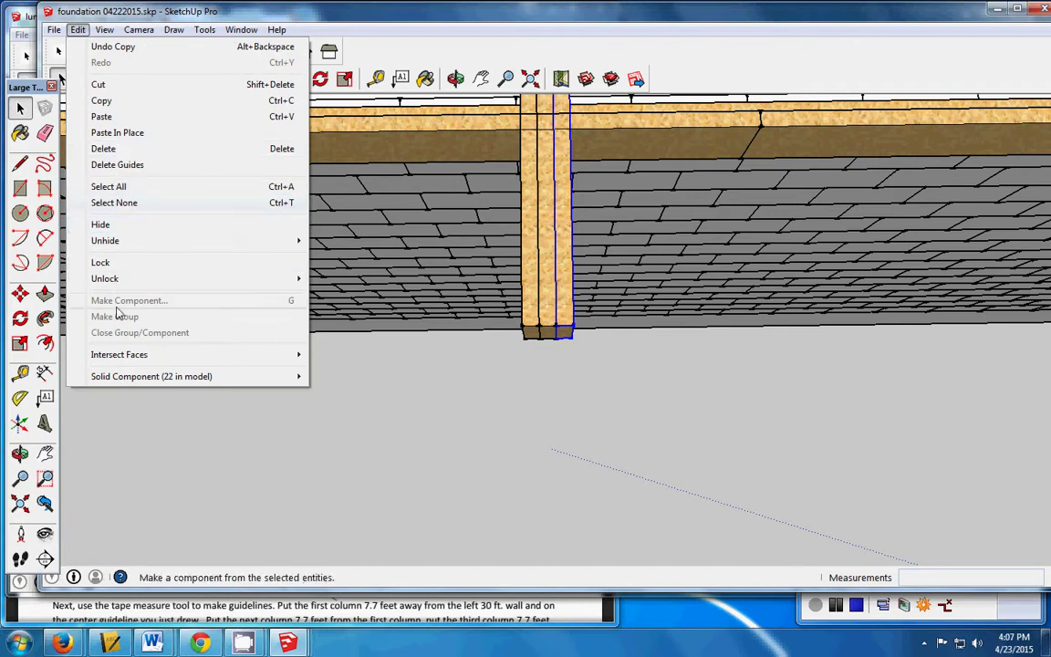
pyautogui.moveTo(119, 377)
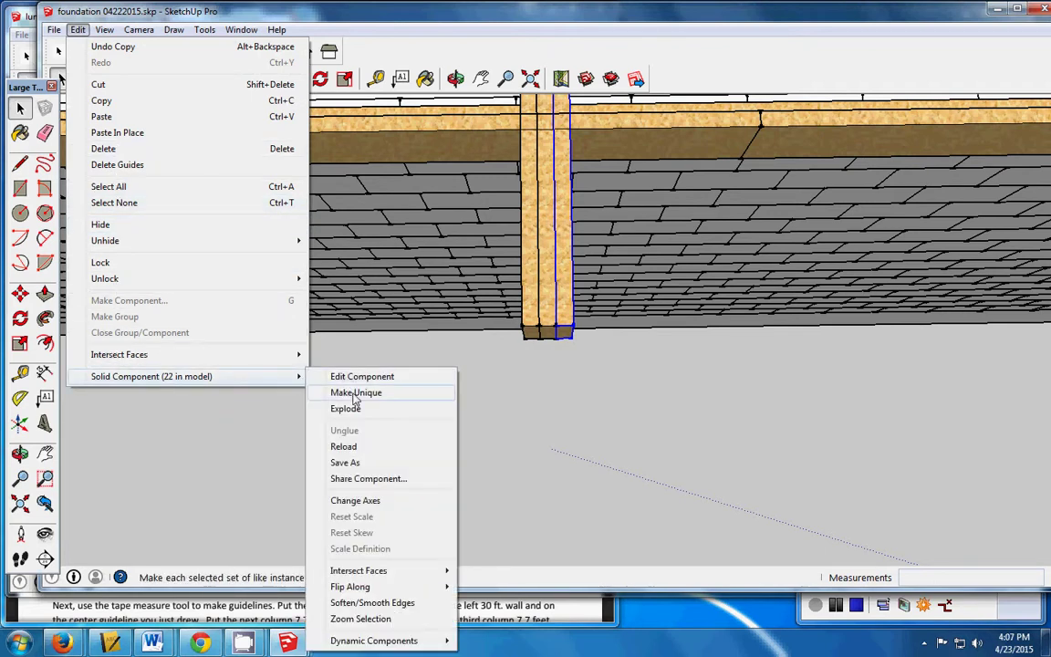
pyautogui.click(351, 393)
# Step: Open the unique outer board for editing and push its overhanging end face back about 2' 7 3/8" inside the wall
pyautogui.doubleClick(565, 334)
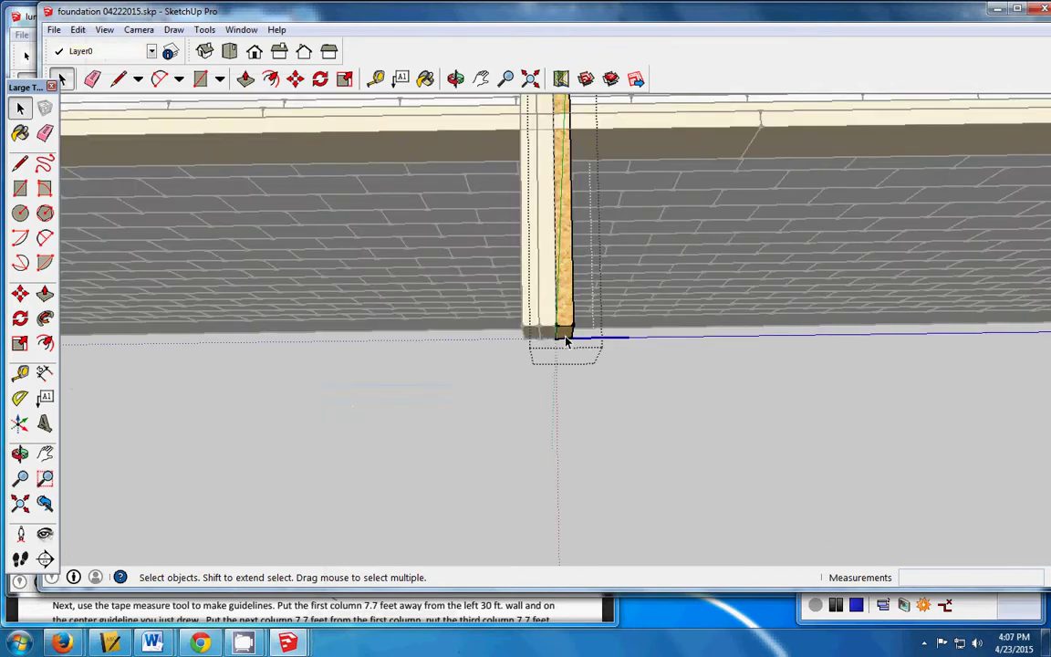
pyautogui.click(45, 293)
pyautogui.moveTo(566, 351); pyautogui.dragTo(566, 117)
pyautogui.scroll(1, 566, 117)
pyautogui.scroll(3, 565, 117)
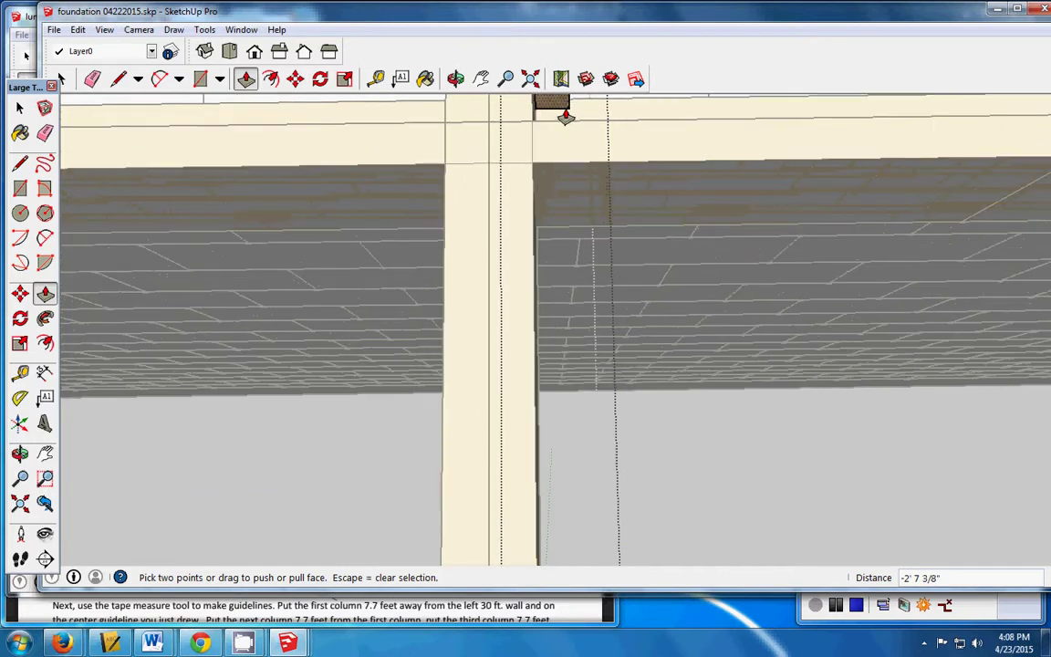
# Step: Pull the outer board's end face back out 5 3/8" to meet the header joist's inner face and close the component
pyautogui.click(481, 79)
pyautogui.moveTo(626, 134); pyautogui.dragTo(621, 318)
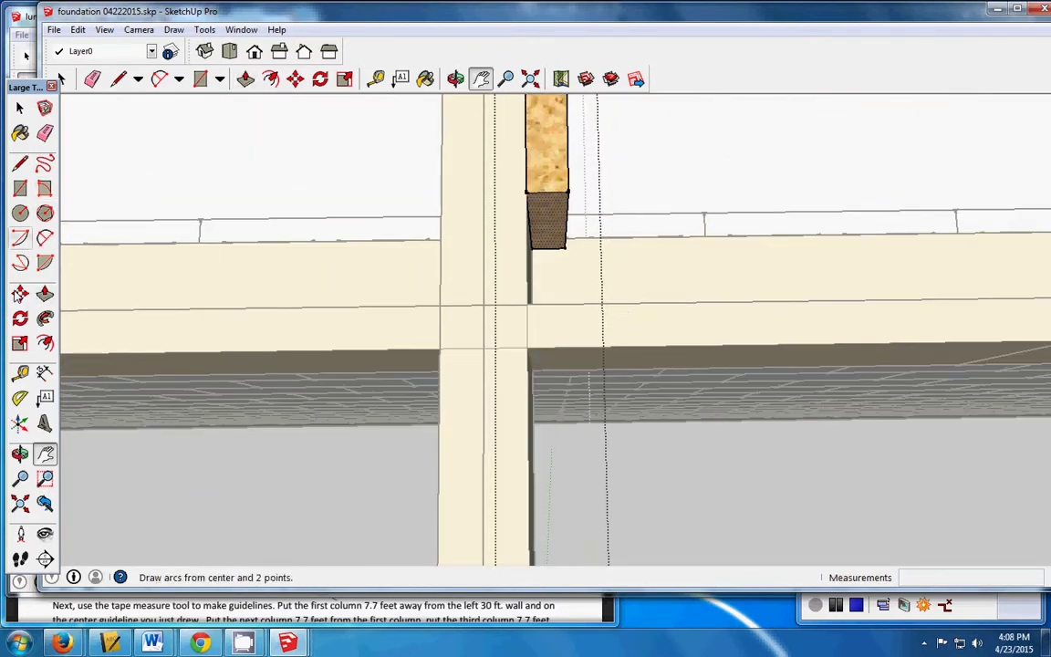
pyautogui.click(44, 292)
pyautogui.moveTo(539, 257); pyautogui.dragTo(544, 311)
pyautogui.scroll(-1, 547, 331)
pyautogui.scroll(-2, 547, 329)
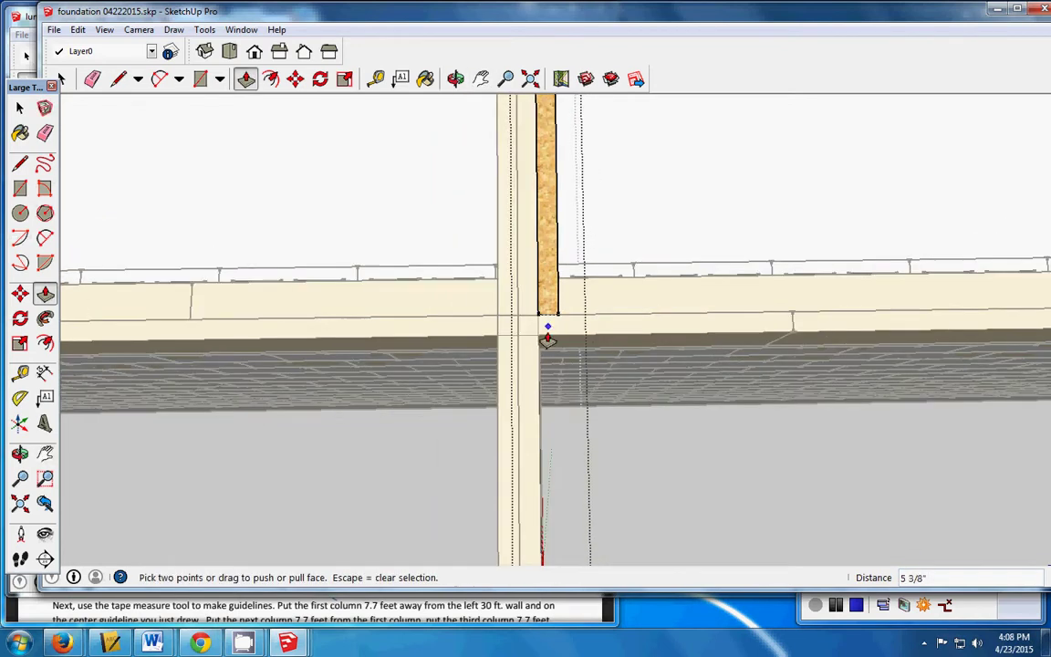
pyautogui.scroll(-3, 534, 382)
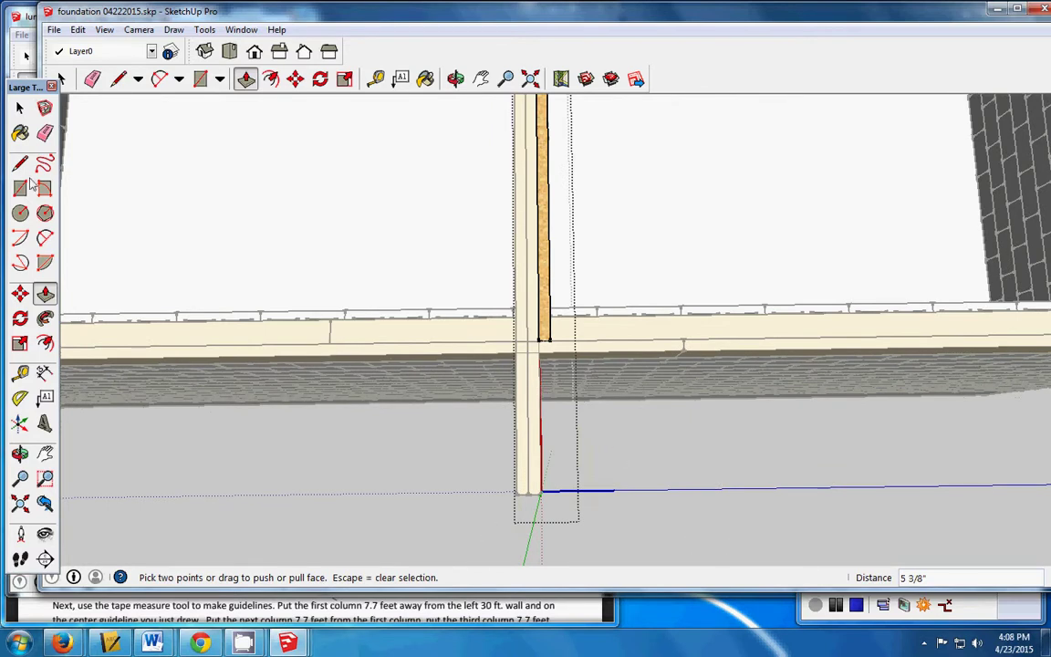
pyautogui.click(20, 107)
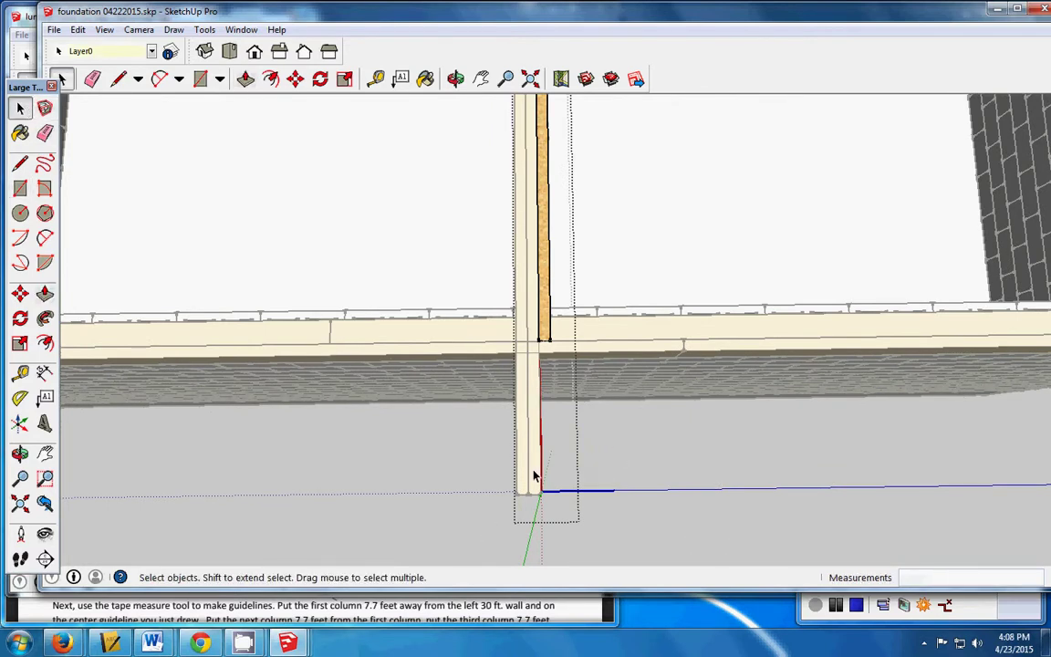
pyautogui.click(460, 481)
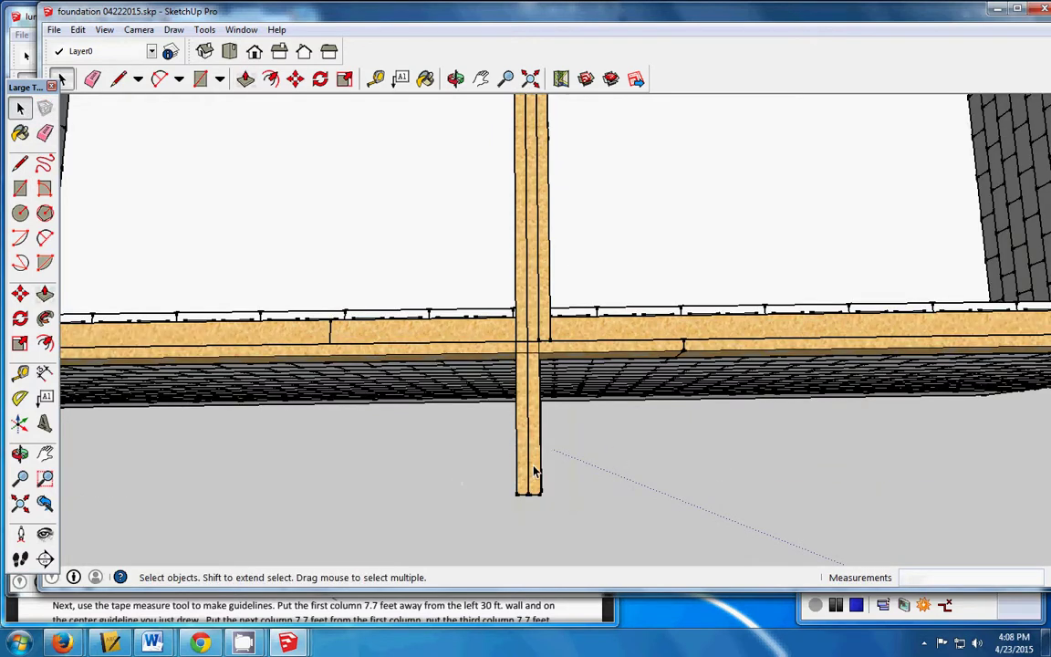
# Step: Make the middle board of the overhanging girder set a unique component
pyautogui.click(535, 472)
pyautogui.click(84, 30)
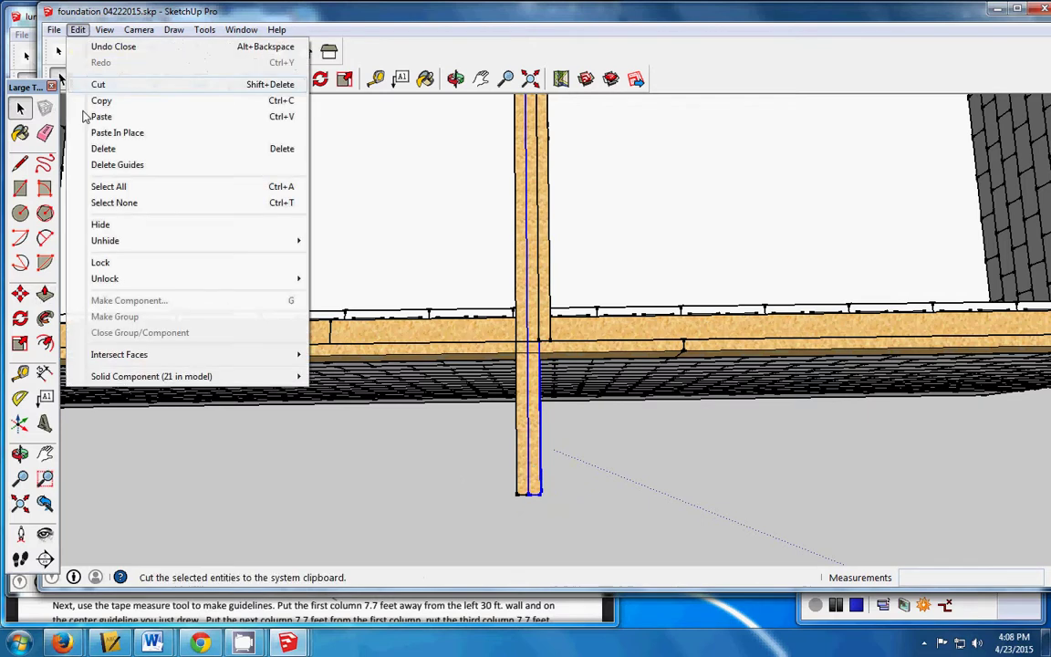
pyautogui.moveTo(136, 380)
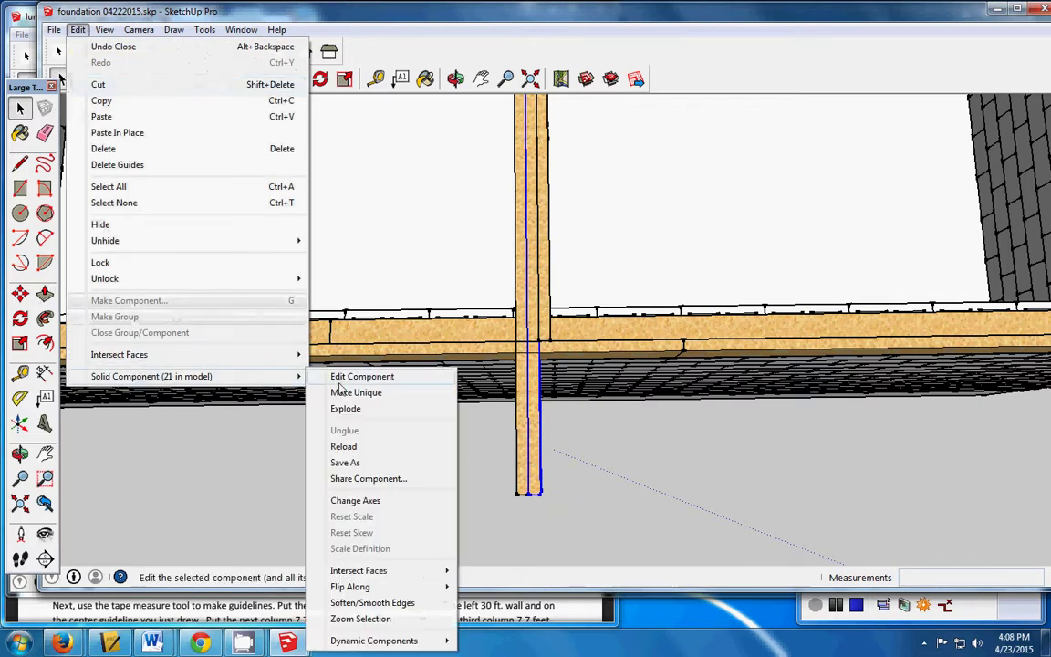
pyautogui.click(356, 392)
# Step: Push the middle board's overhanging end face back 2' 2" to the header joist's inner face and close the component
pyautogui.doubleClick(539, 468)
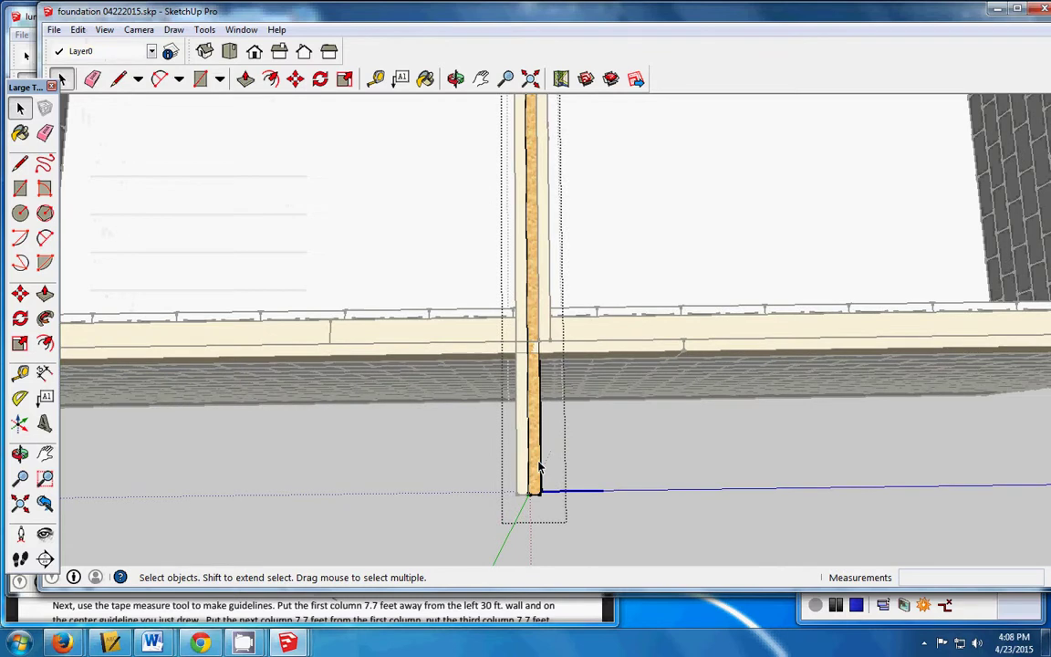
pyautogui.click(455, 79)
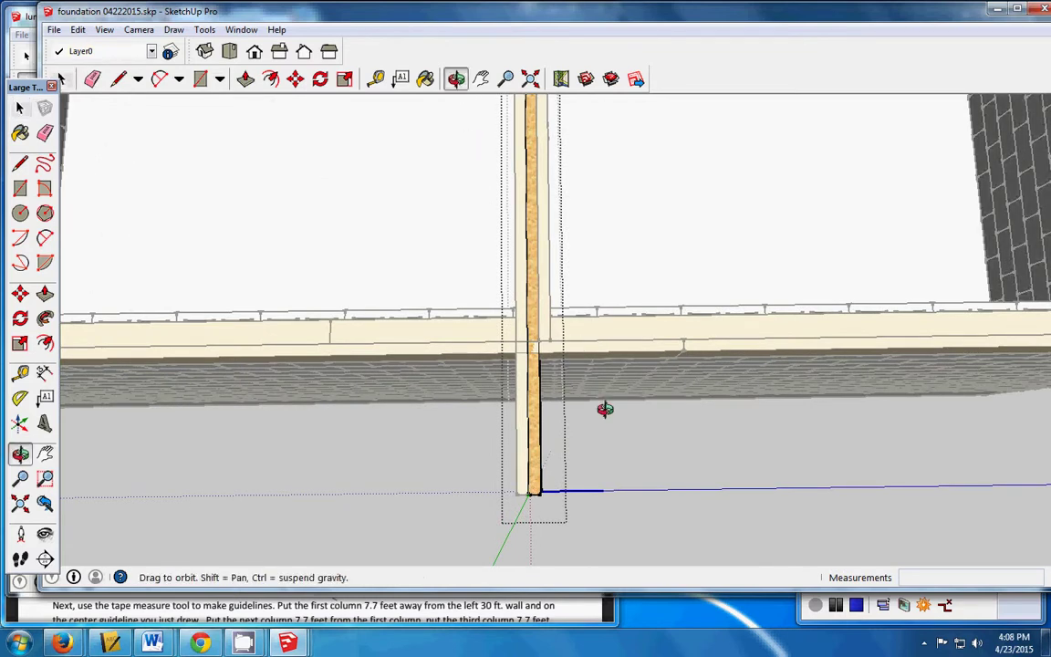
pyautogui.moveTo(600, 406); pyautogui.dragTo(591, 334)
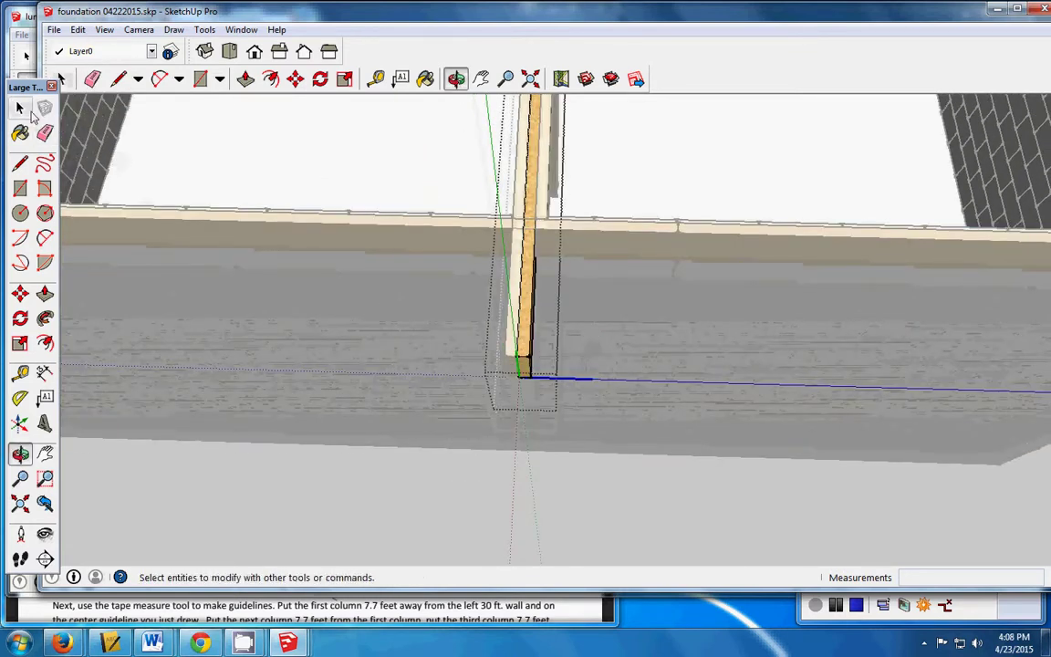
pyautogui.click(20, 108)
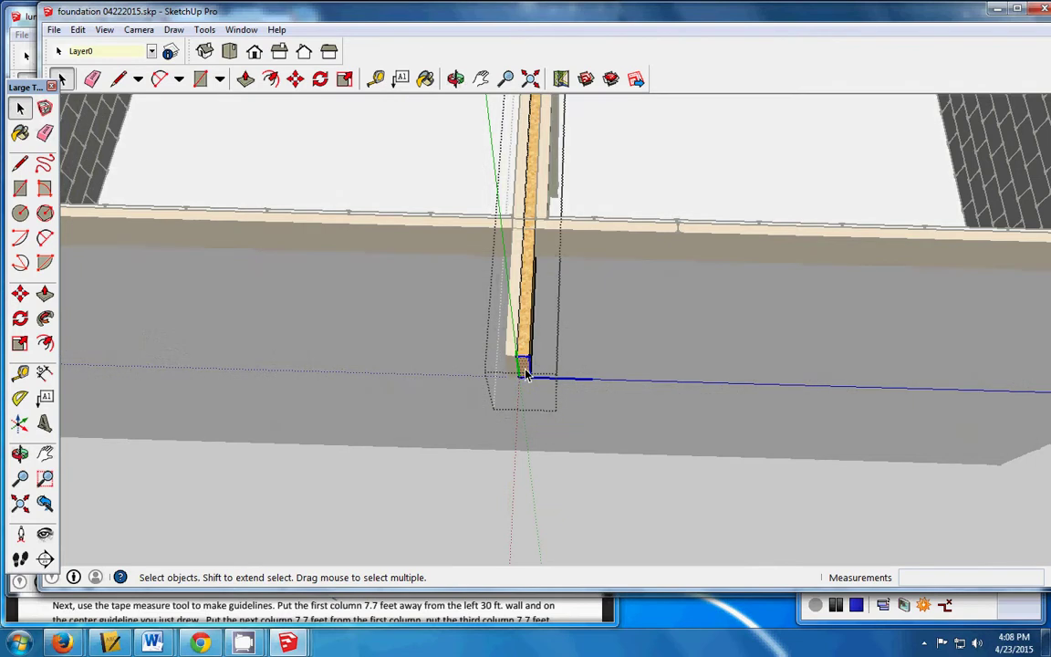
pyautogui.click(45, 292)
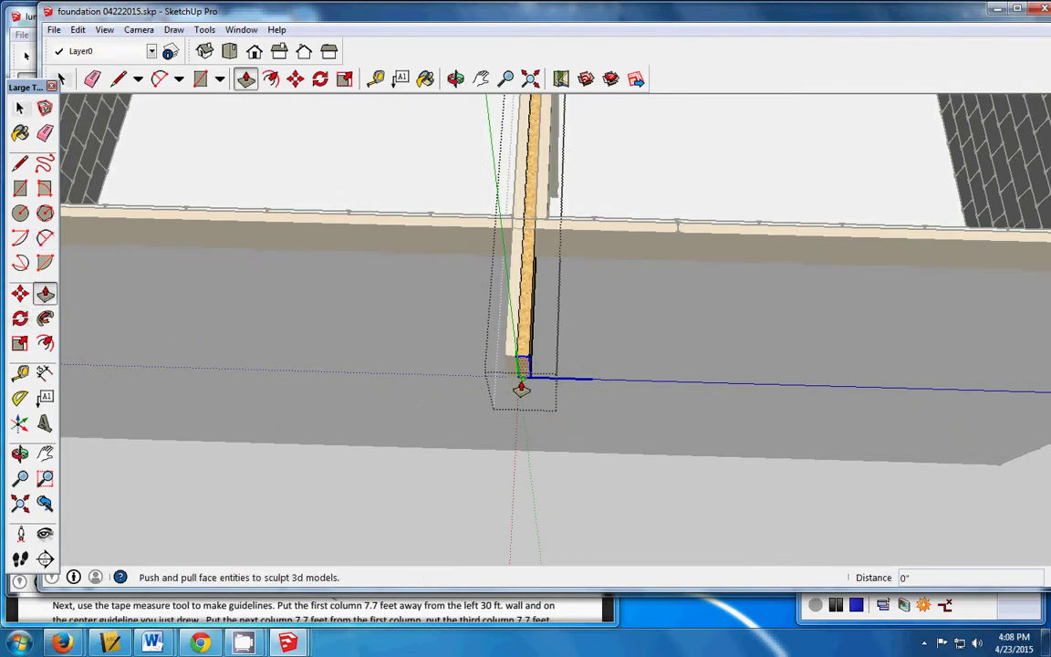
pyautogui.click(521, 372)
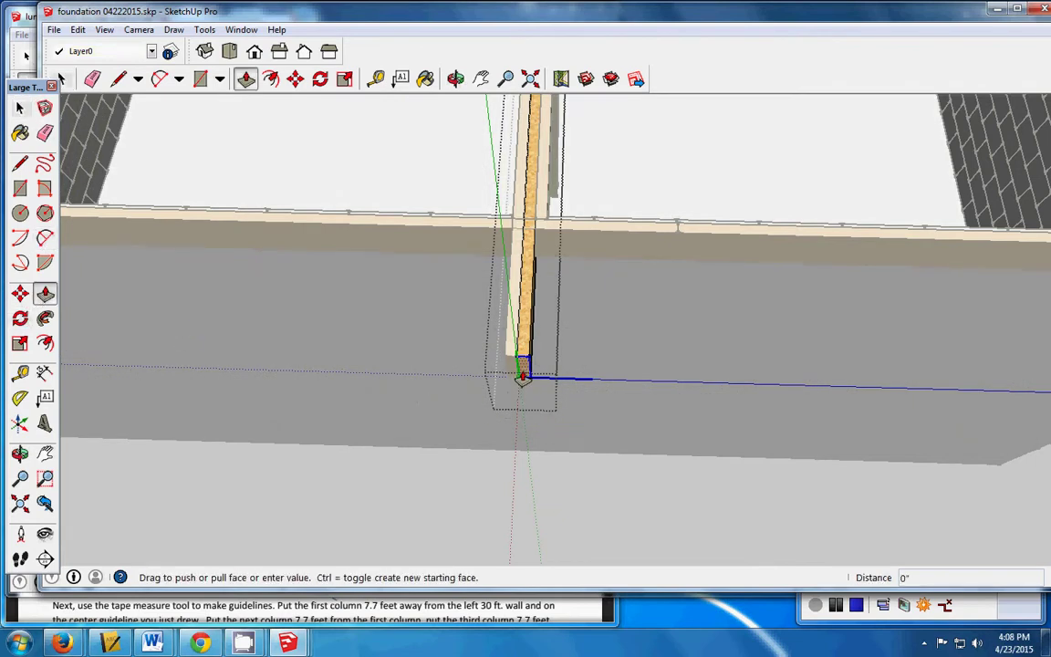
pyautogui.click(534, 227)
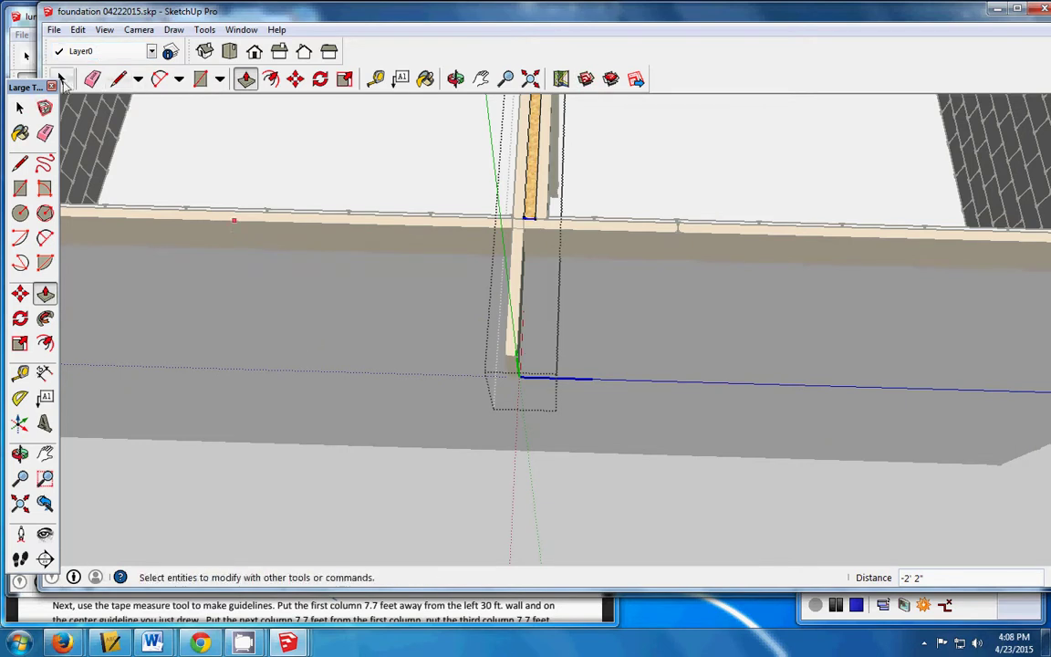
pyautogui.click(20, 108)
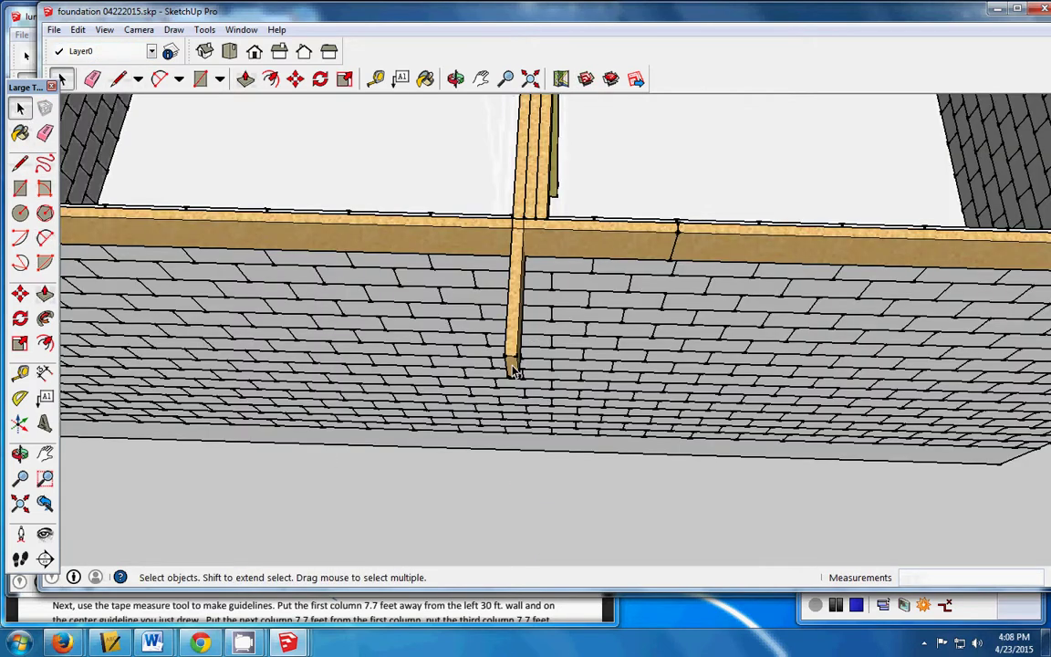
# Step: Make the last overhanging board of the center girder a unique component
pyautogui.click(513, 370)
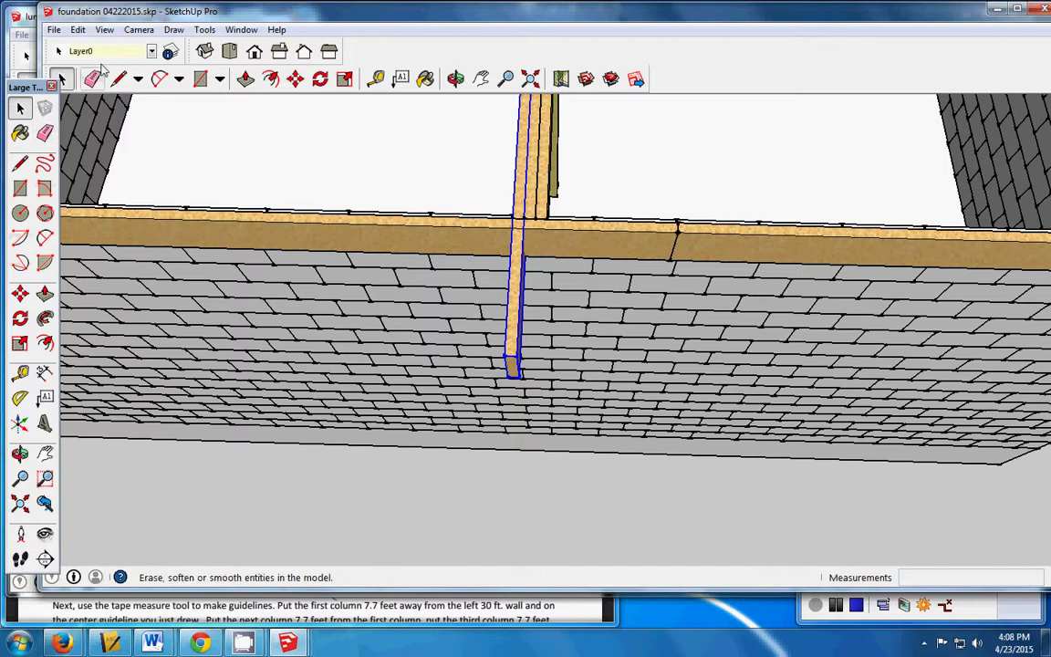
pyautogui.click(77, 29)
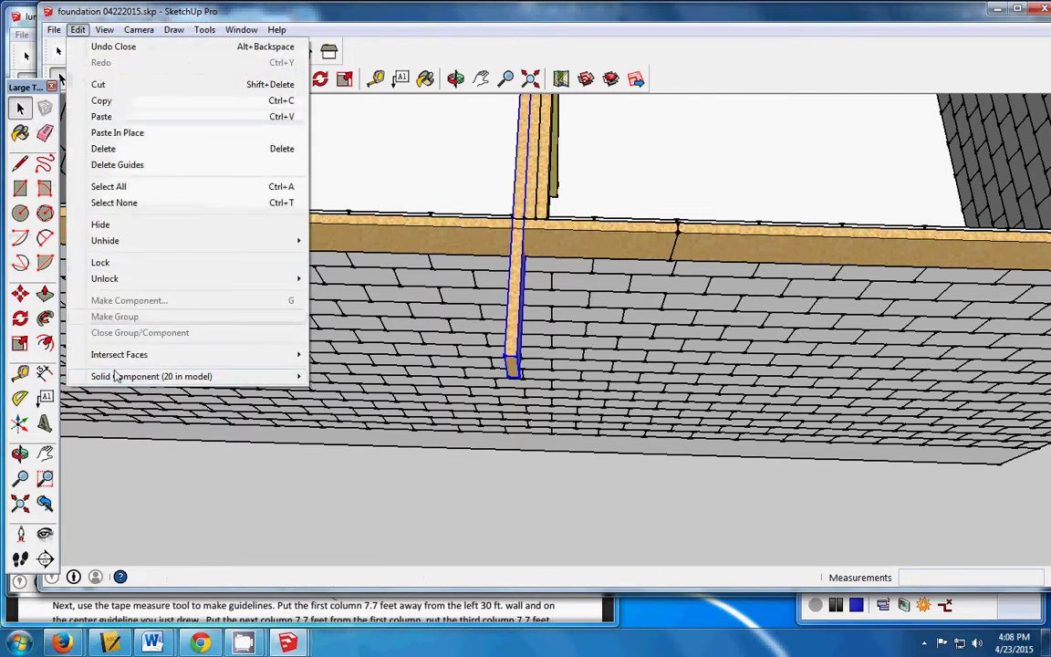
pyautogui.moveTo(219, 376)
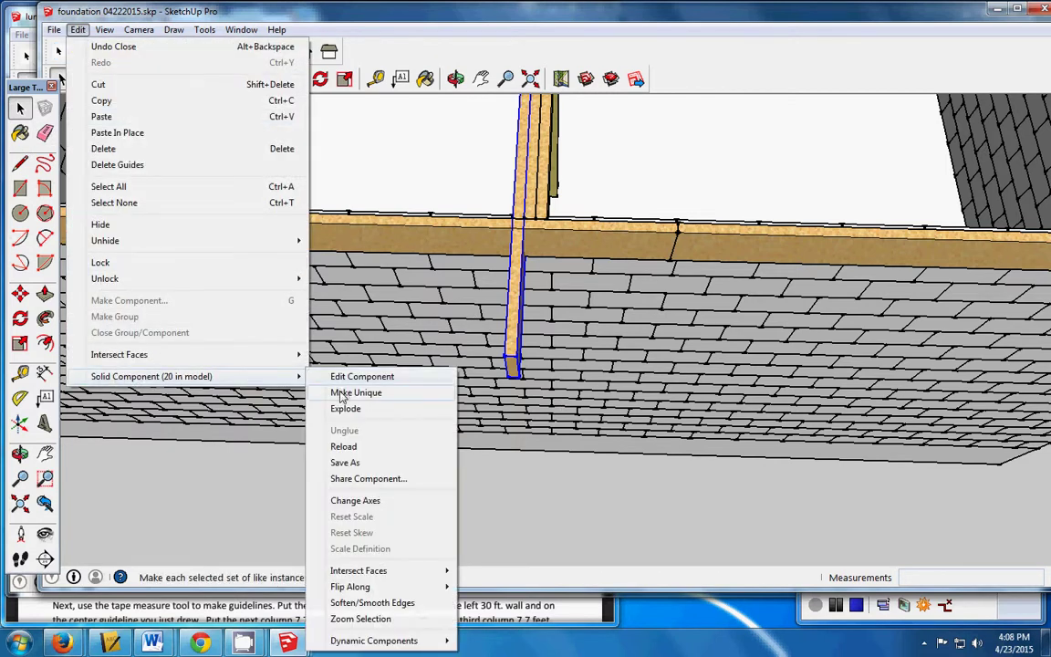
pyautogui.click(340, 394)
# Step: Open the last girder board, push its overhanging end face back 2' 2" to the header joist's inner face, and close the component
pyautogui.doubleClick(511, 370)
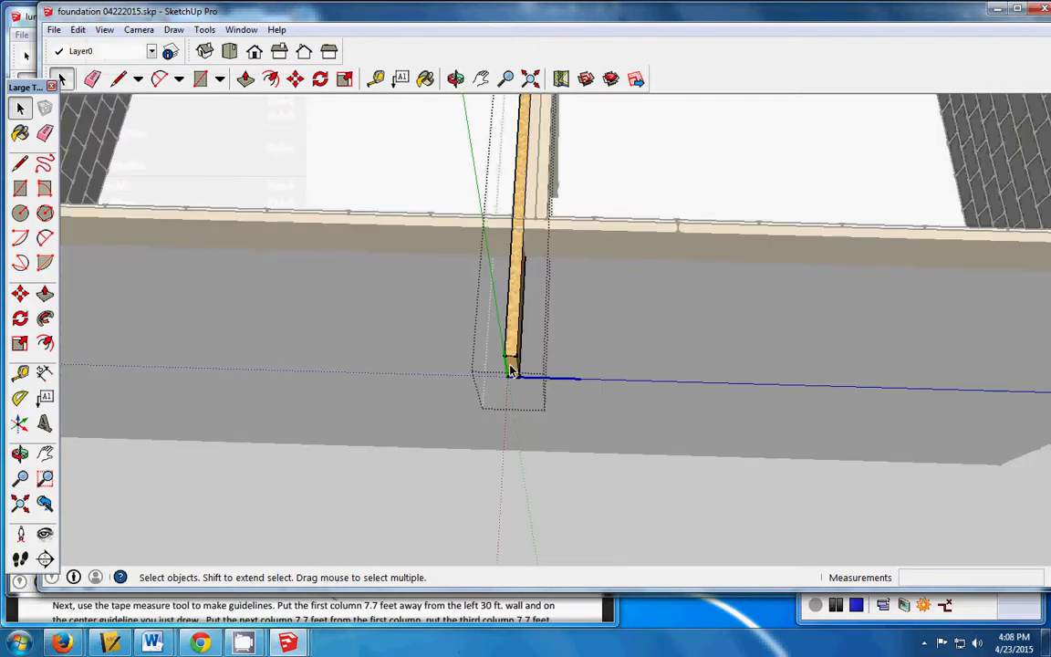
pyautogui.click(44, 292)
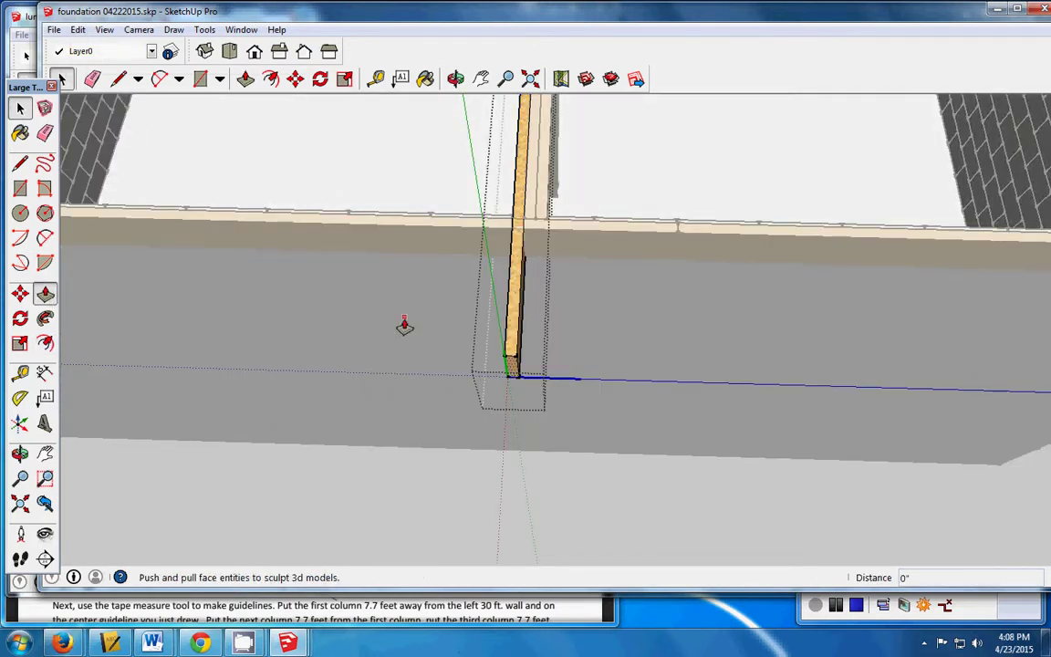
pyautogui.click(510, 366)
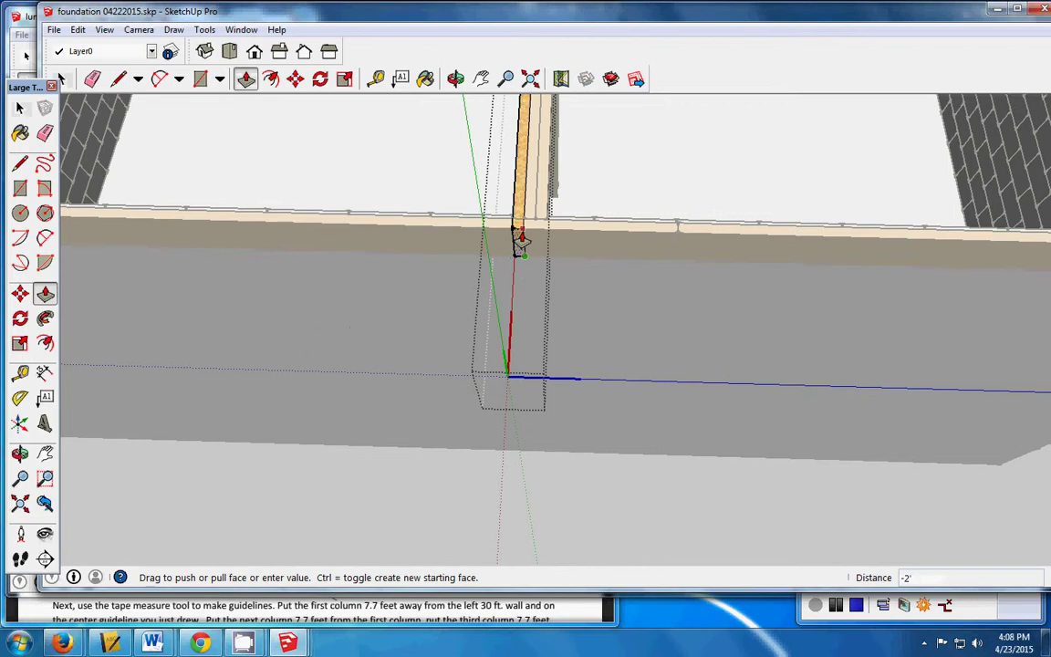
pyautogui.click(521, 226)
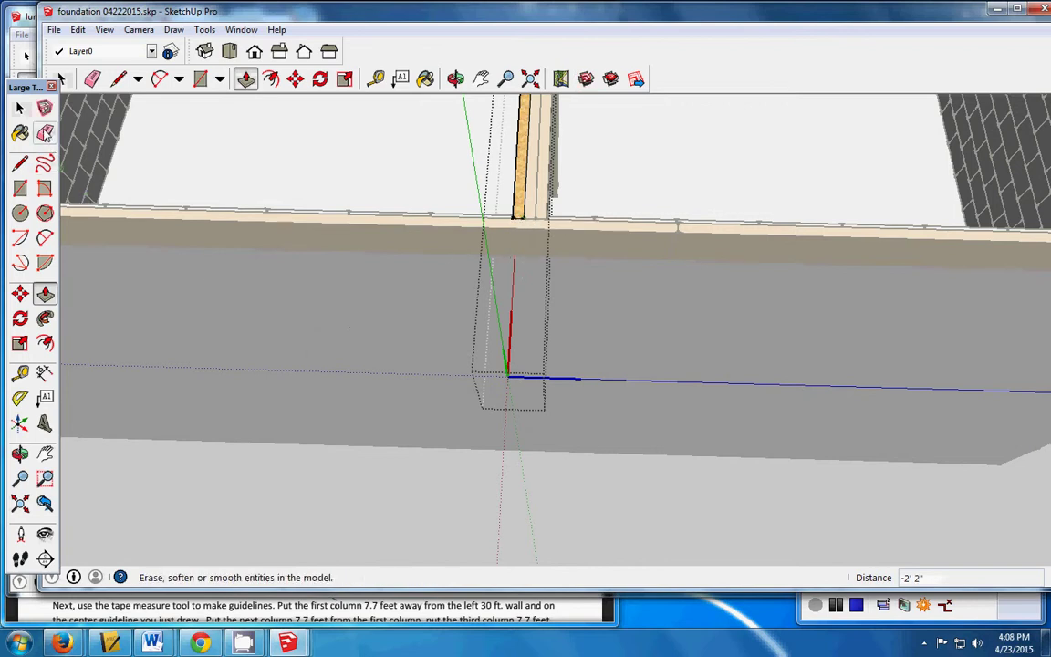
pyautogui.click(20, 108)
pyautogui.scroll(-10, 321, 516)
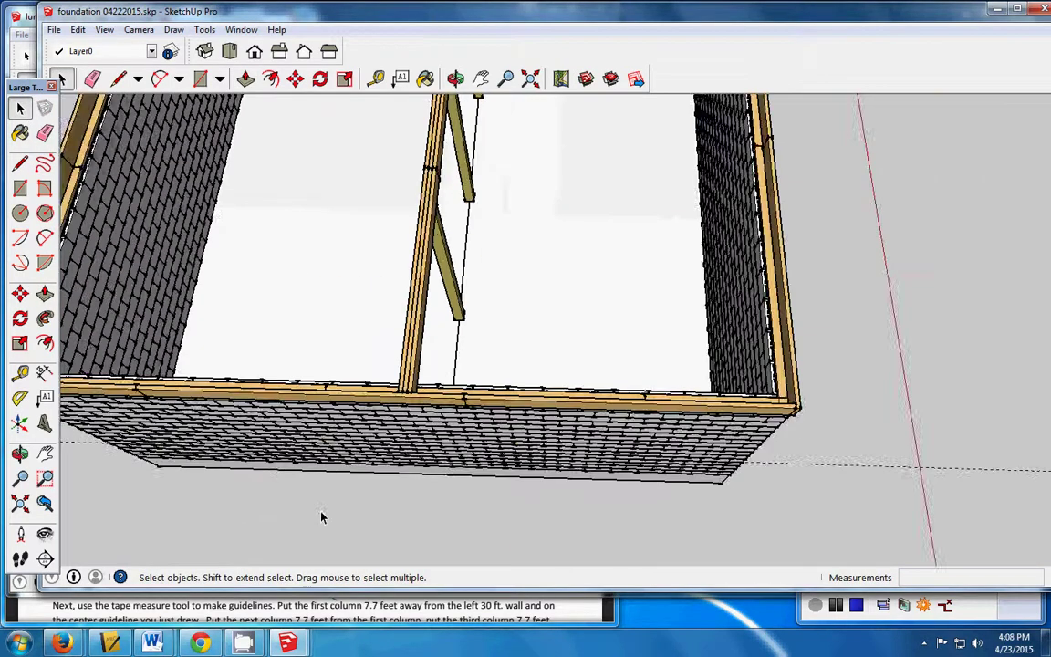
pyautogui.scroll(-5, 321, 516)
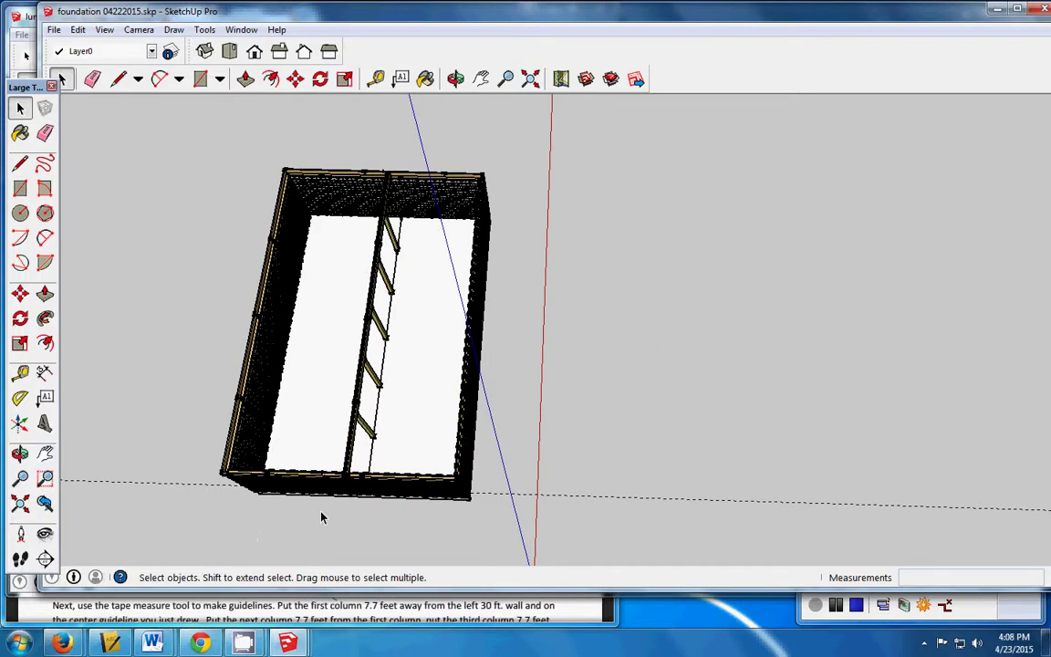